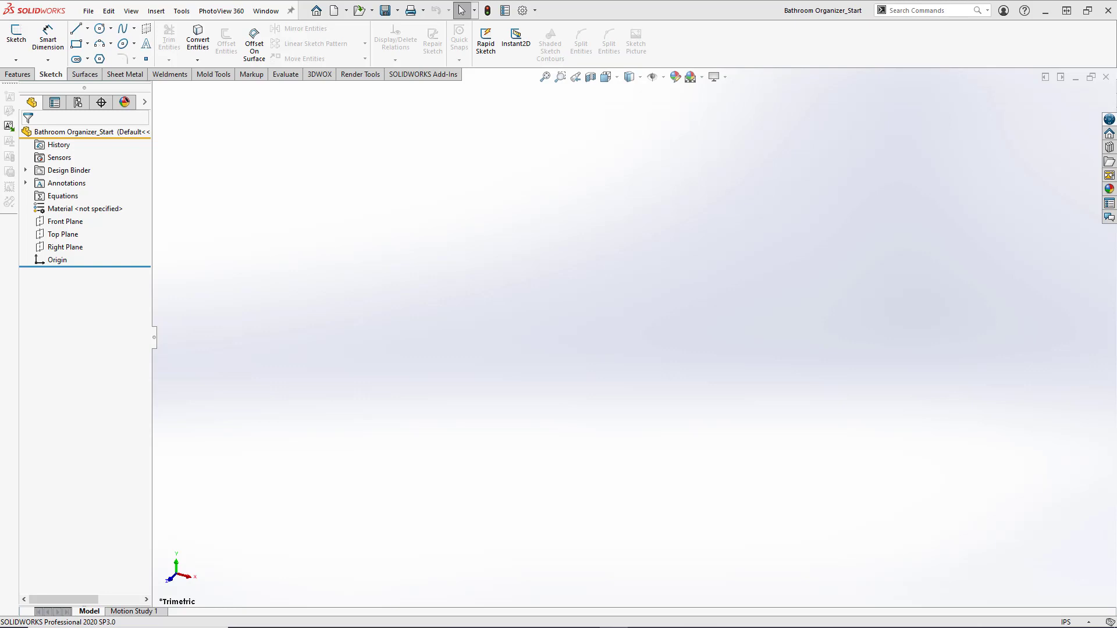
Step: Confirm the IPS inch units and start a sketch on the Right Plane
click(1069, 622)
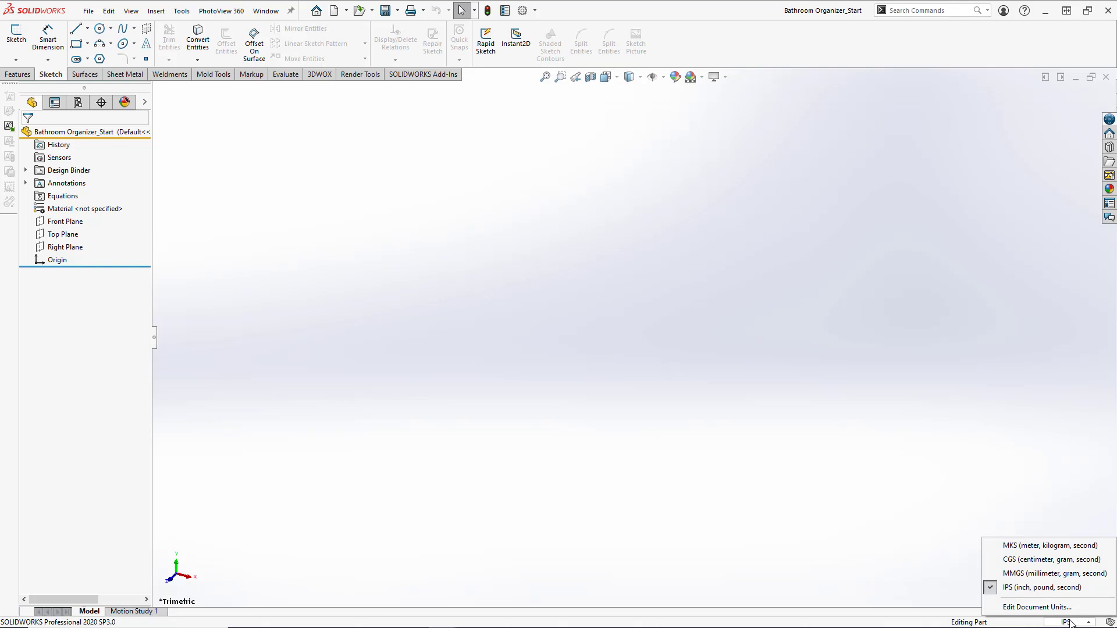
click(939, 437)
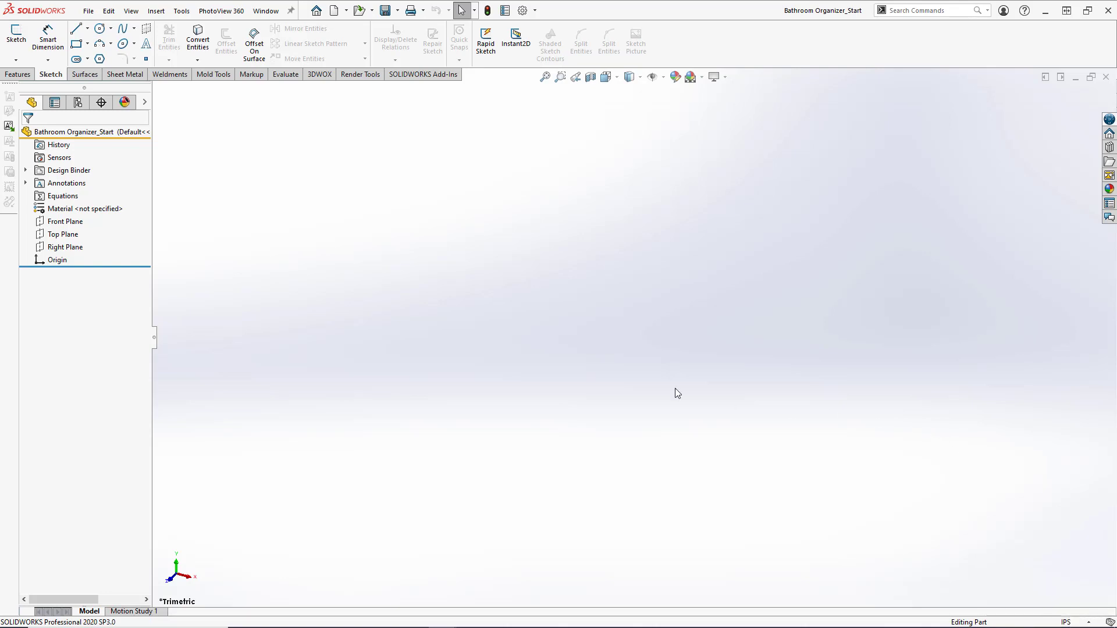
click(74, 250)
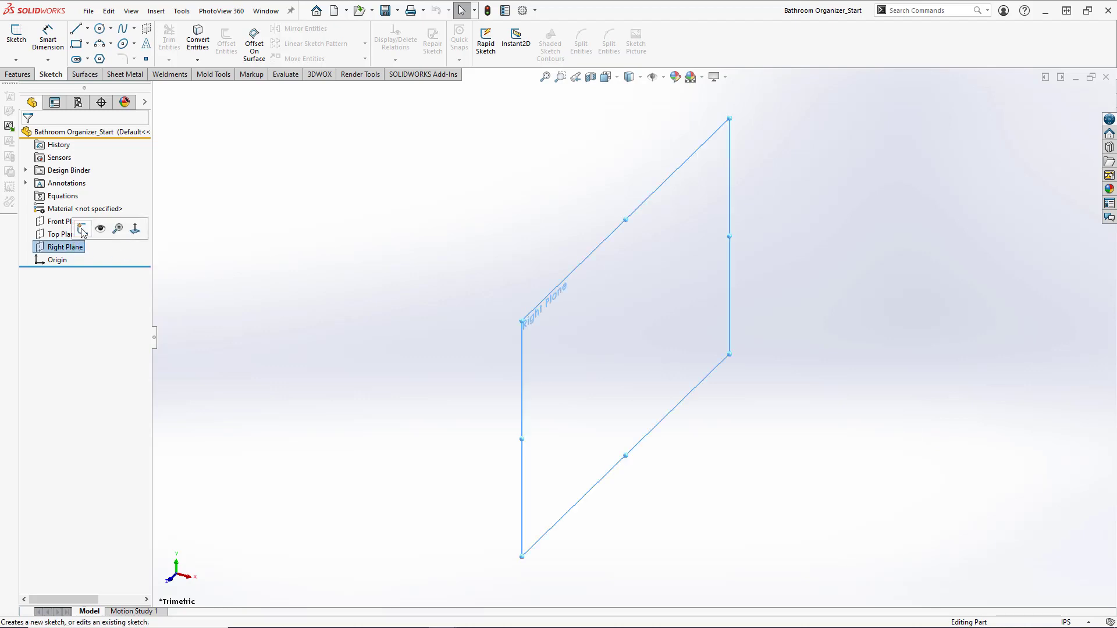
click(79, 228)
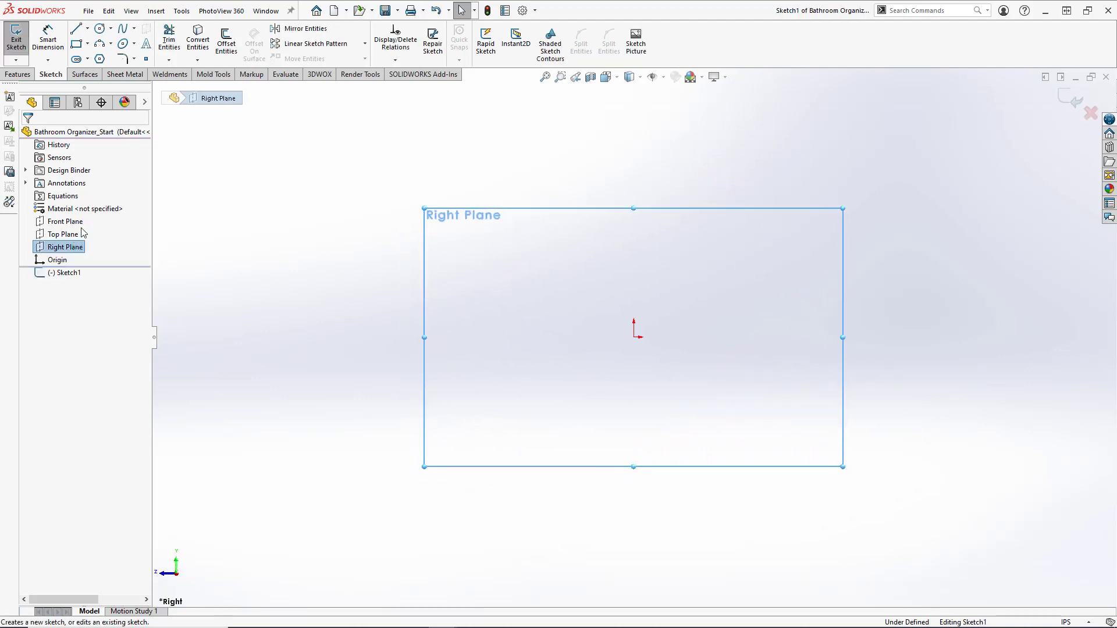
Step: Draw three connected lines: a short left side, a bottom edge and a taller right side
click(76, 29)
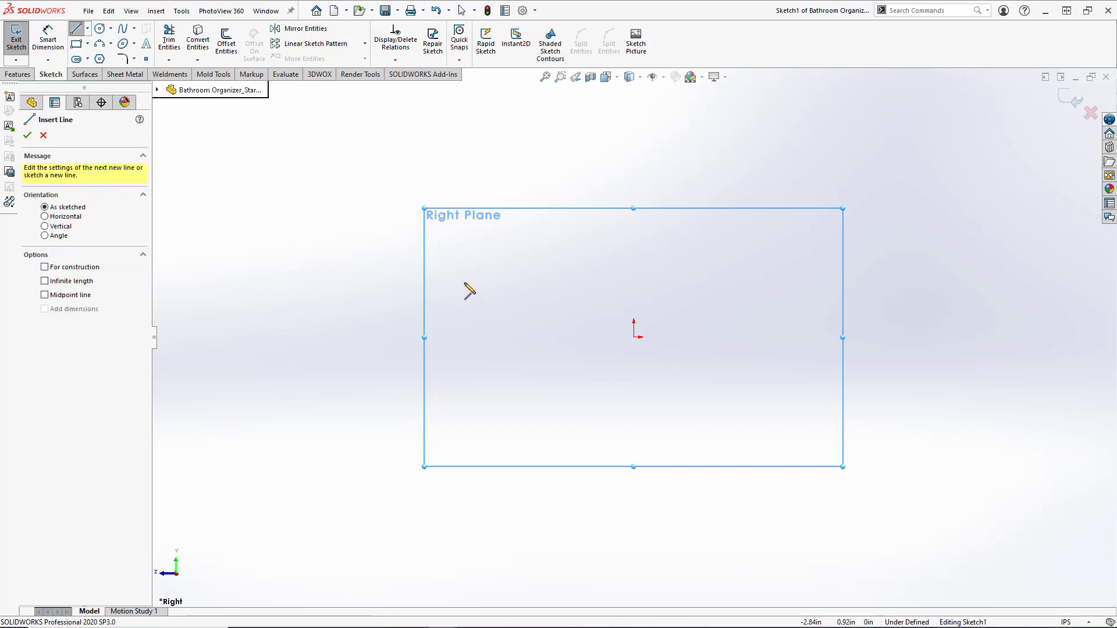
click(464, 284)
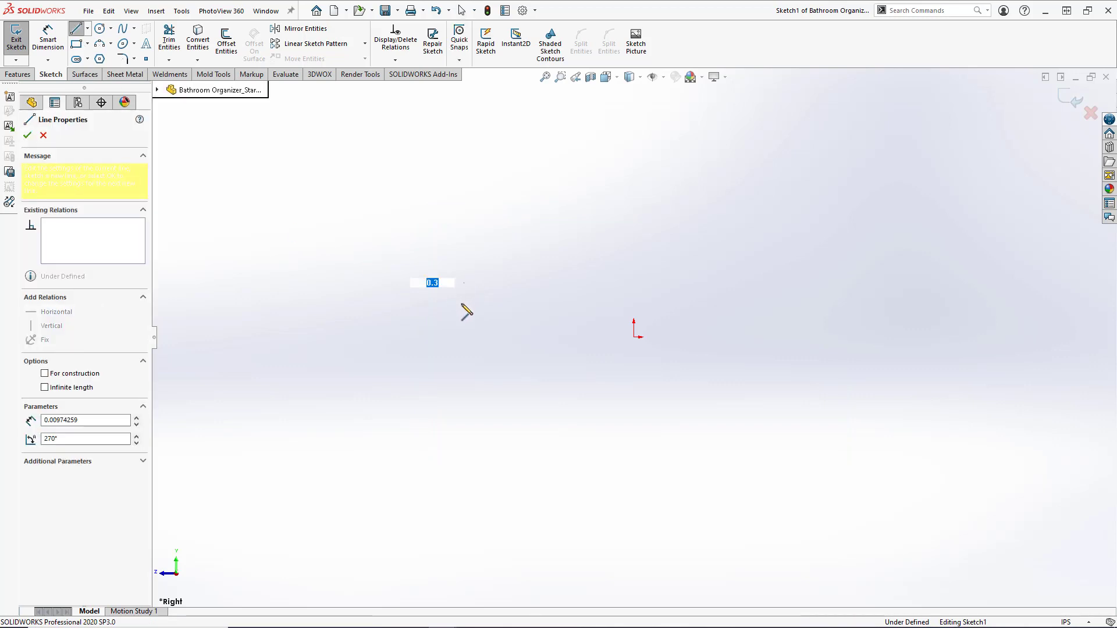
click(464, 356)
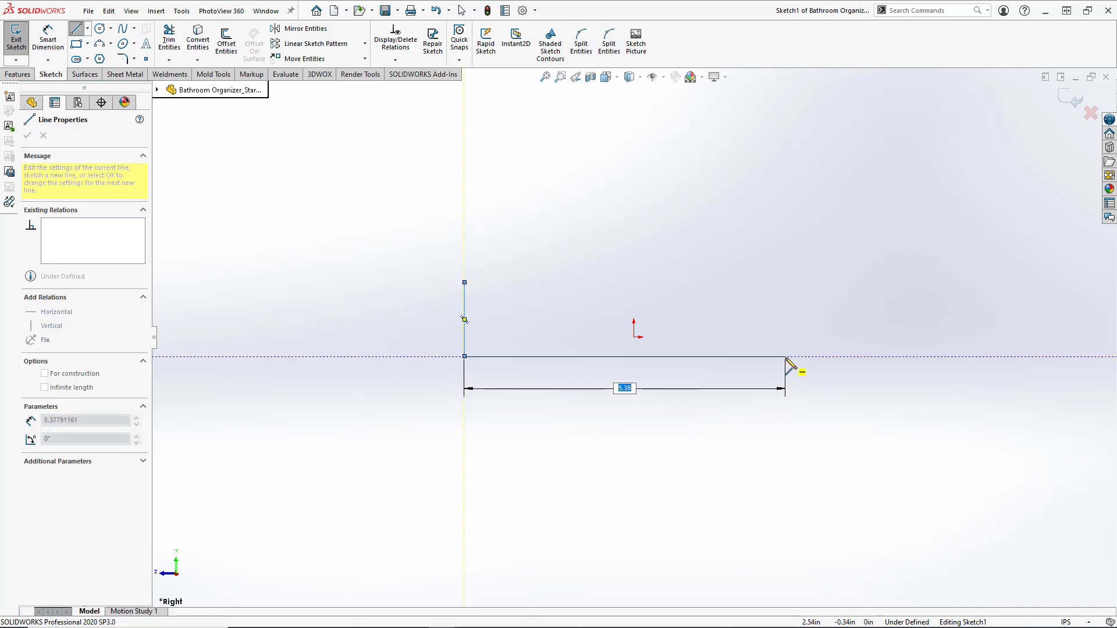
click(785, 356)
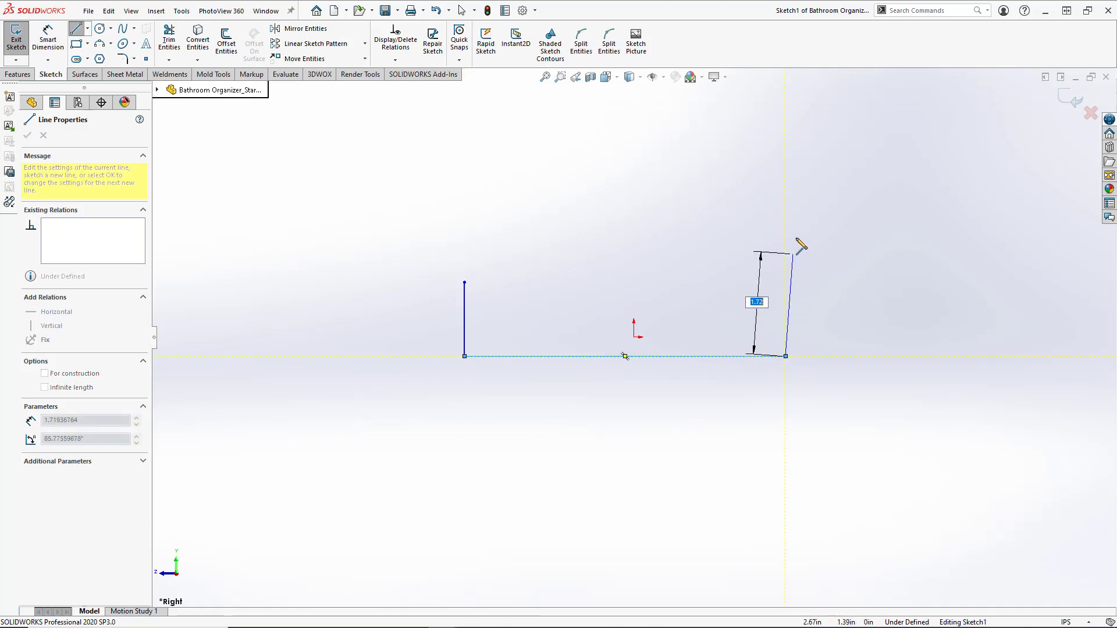
click(785, 188)
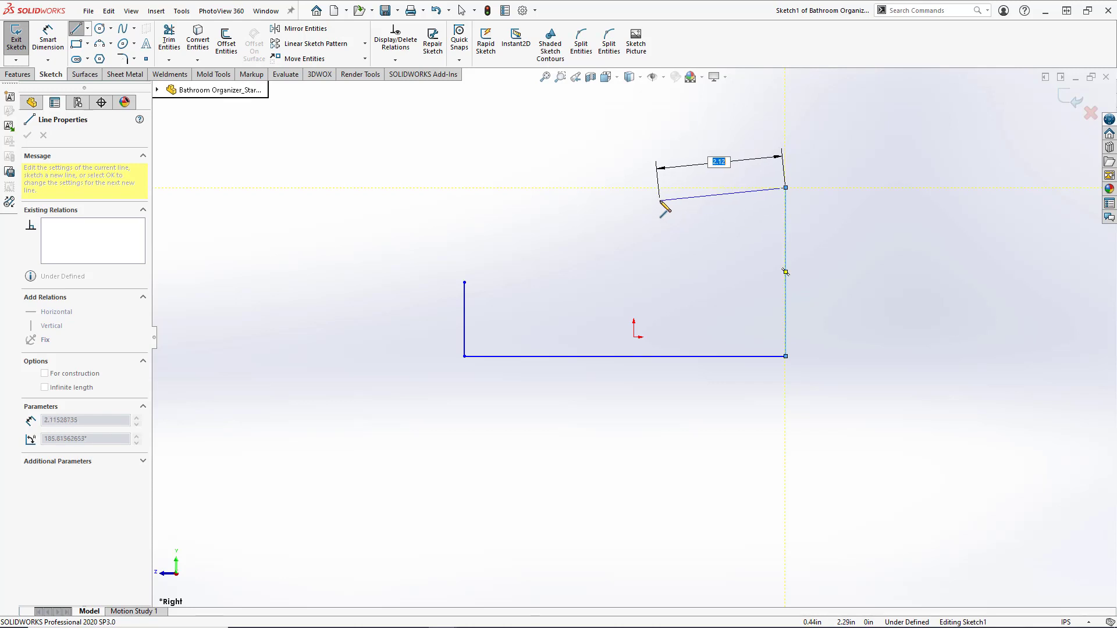
key(Escape)
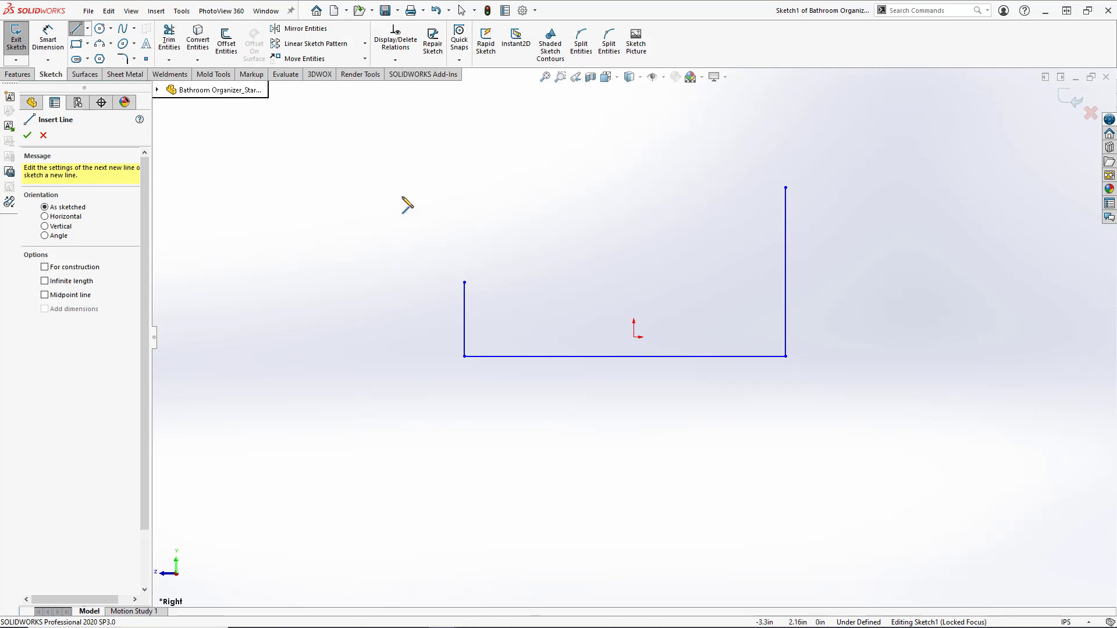
Step: Draw a spline from the left line's top to the right line's top, closing the profile
click(123, 34)
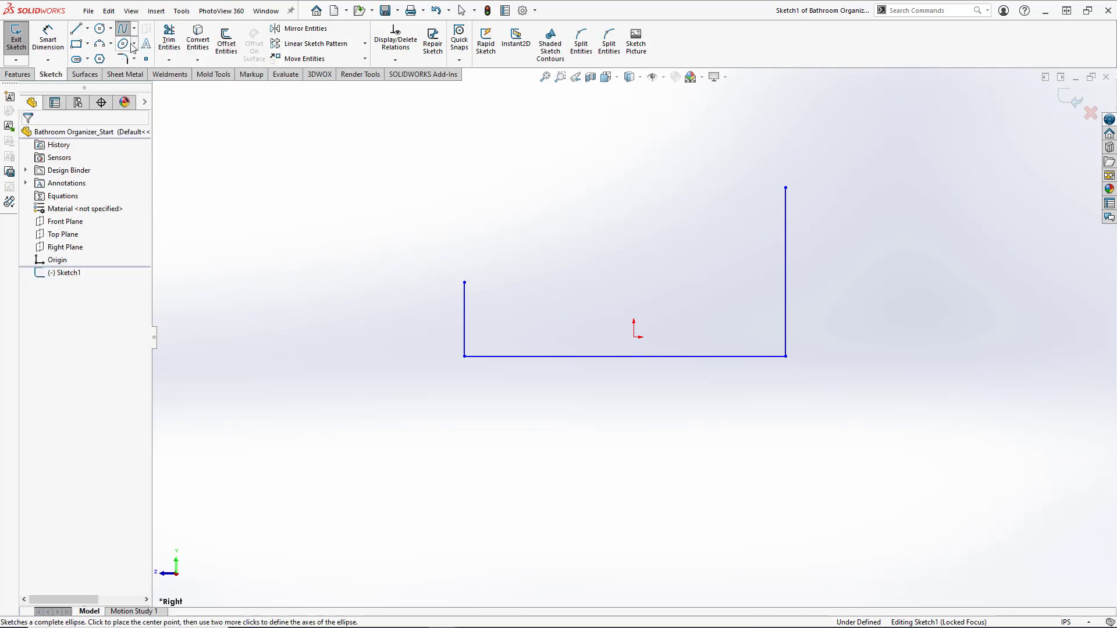
click(464, 283)
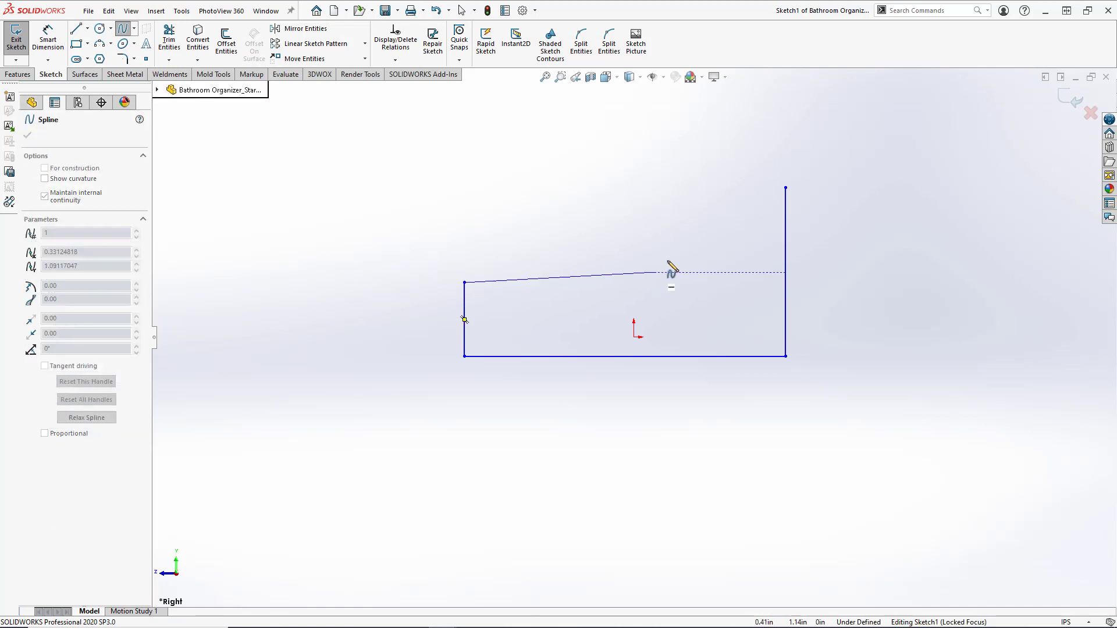
click(785, 188)
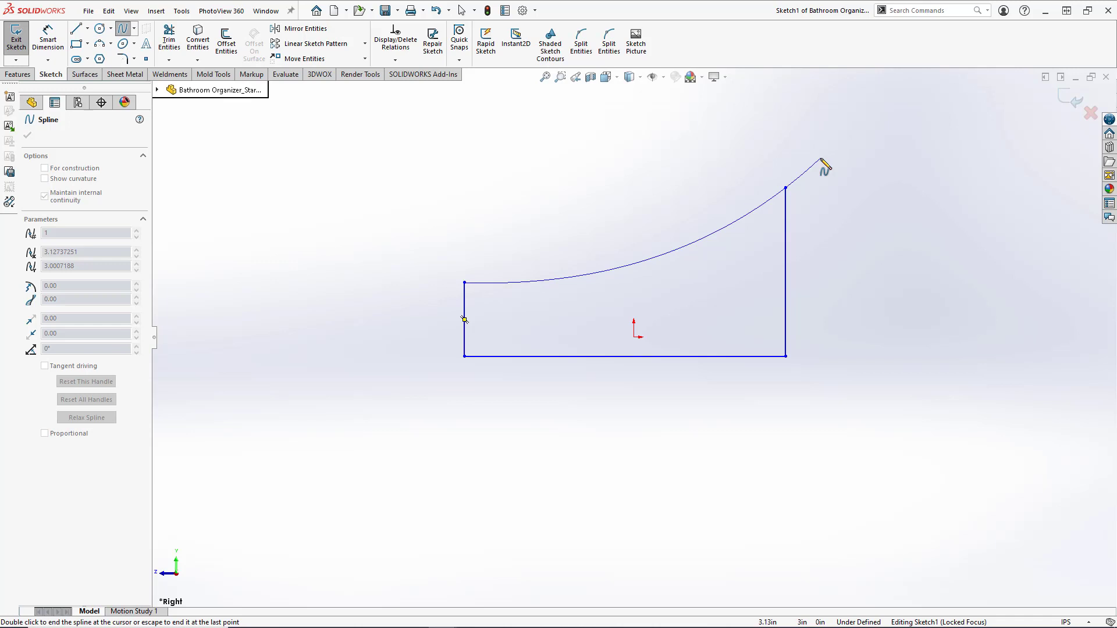
key(Escape)
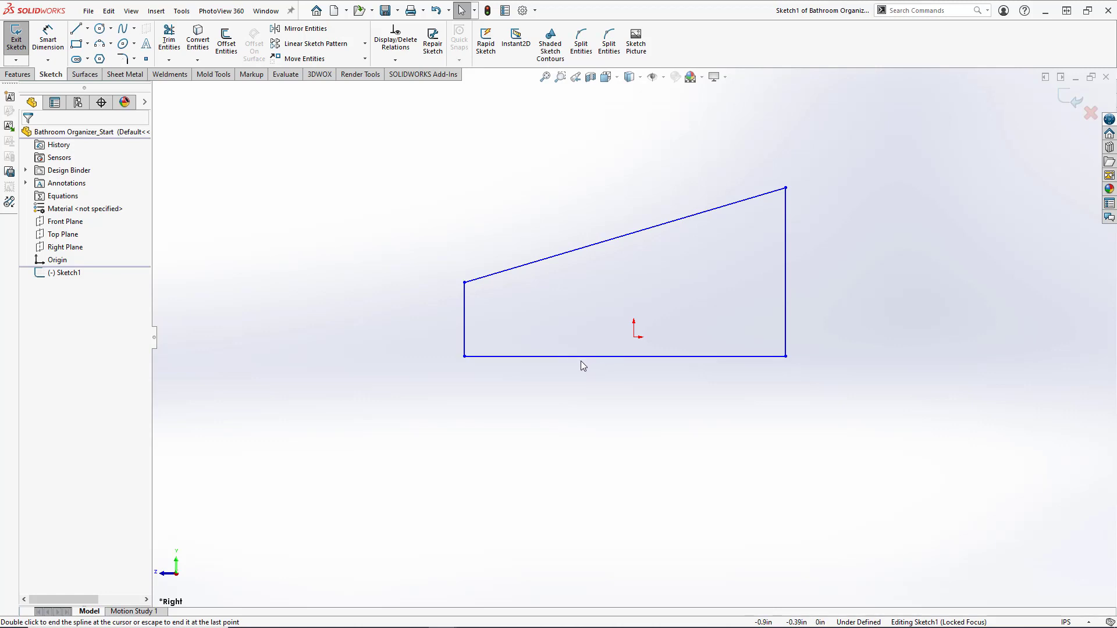
Step: Add a Coincident relation between the bottom line's midpoint and the origin
right_click(583, 358)
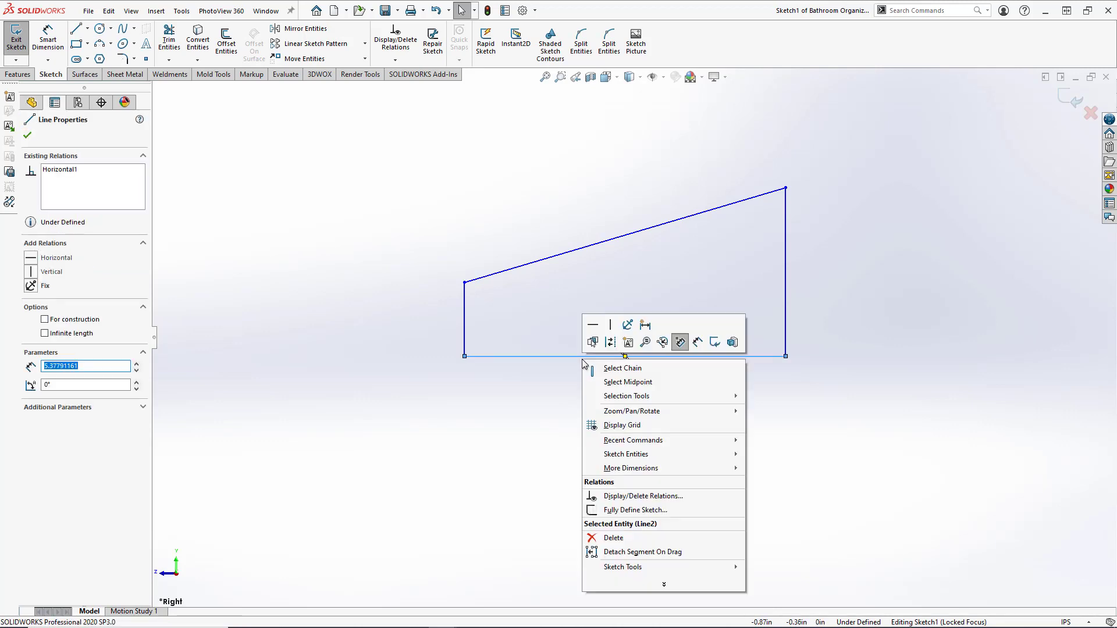
click(617, 382)
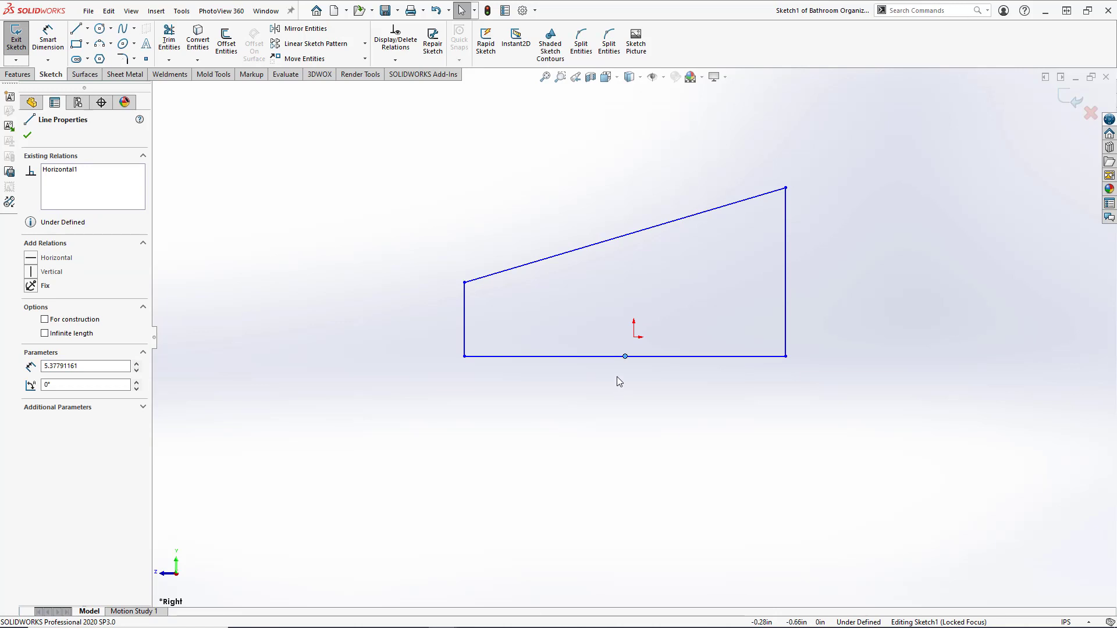
ctrl+click(634, 338)
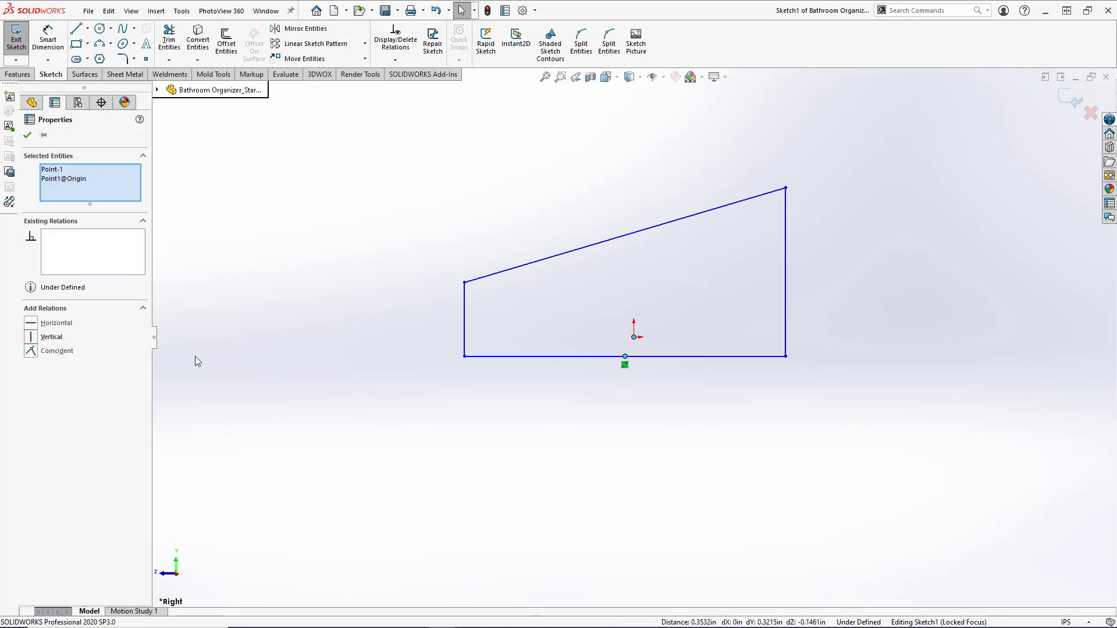
click(30, 352)
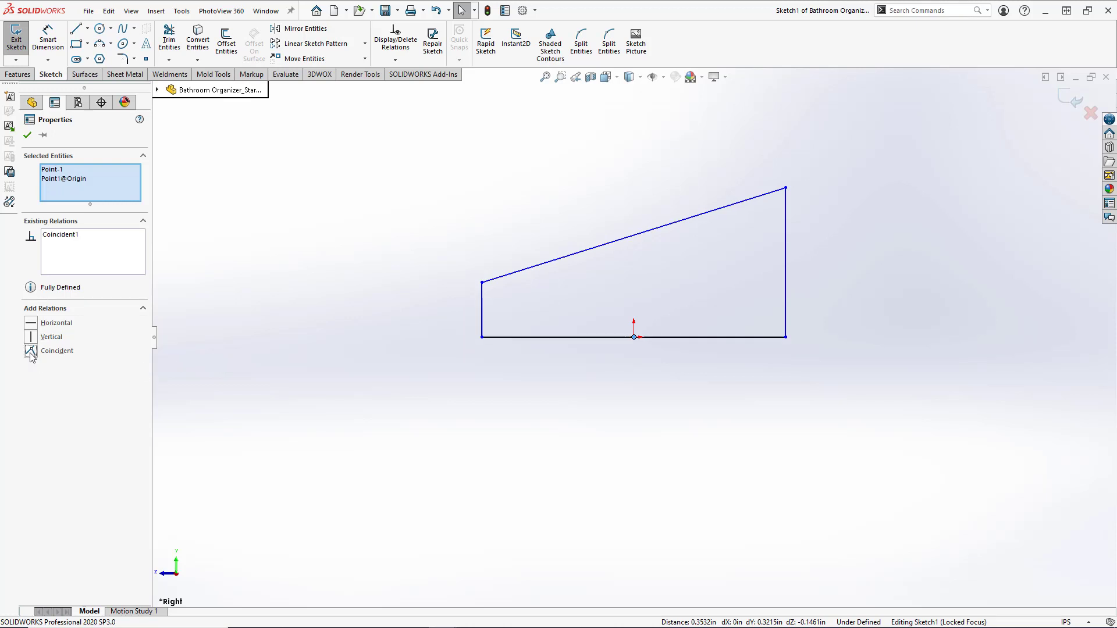
click(478, 391)
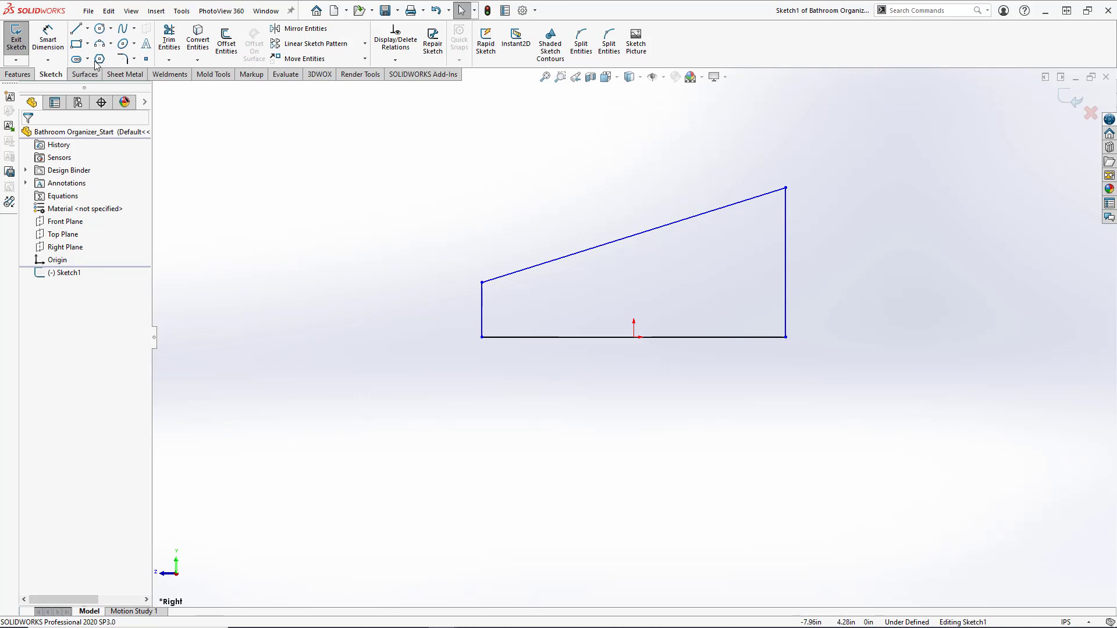
Step: Dimension the bottom edge 10, the right side 5.5 and the left side height 3.75
click(48, 36)
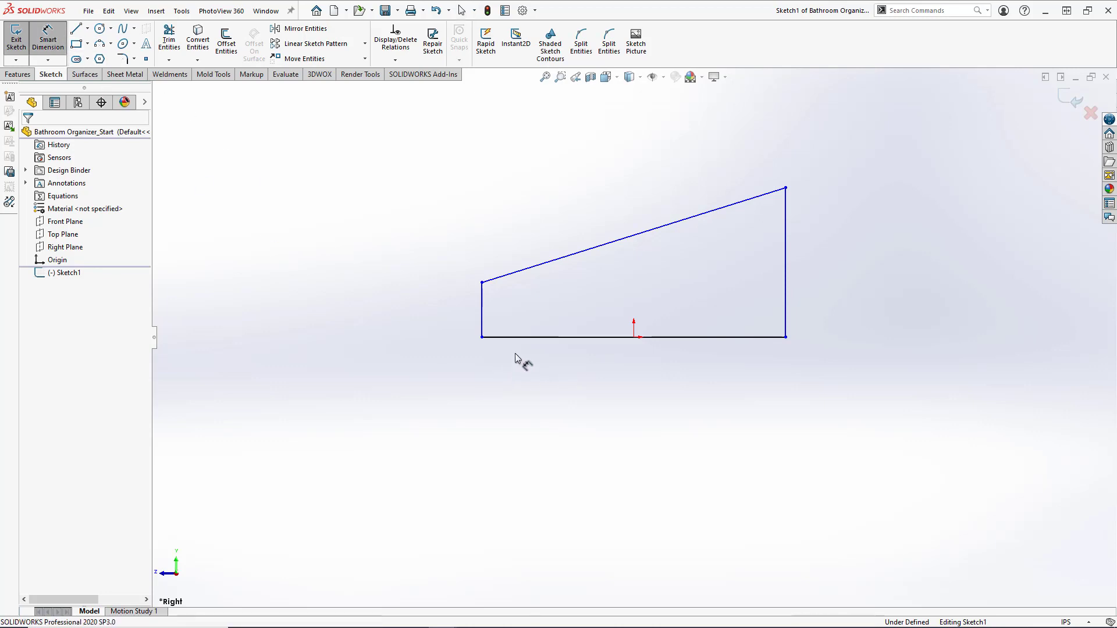
click(536, 339)
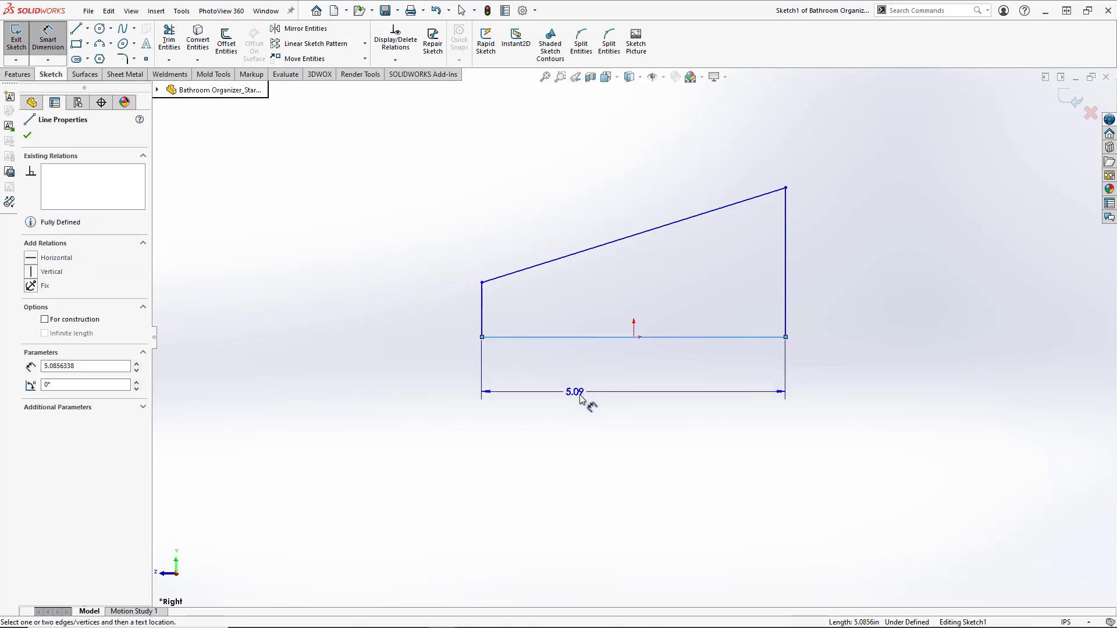
click(634, 404)
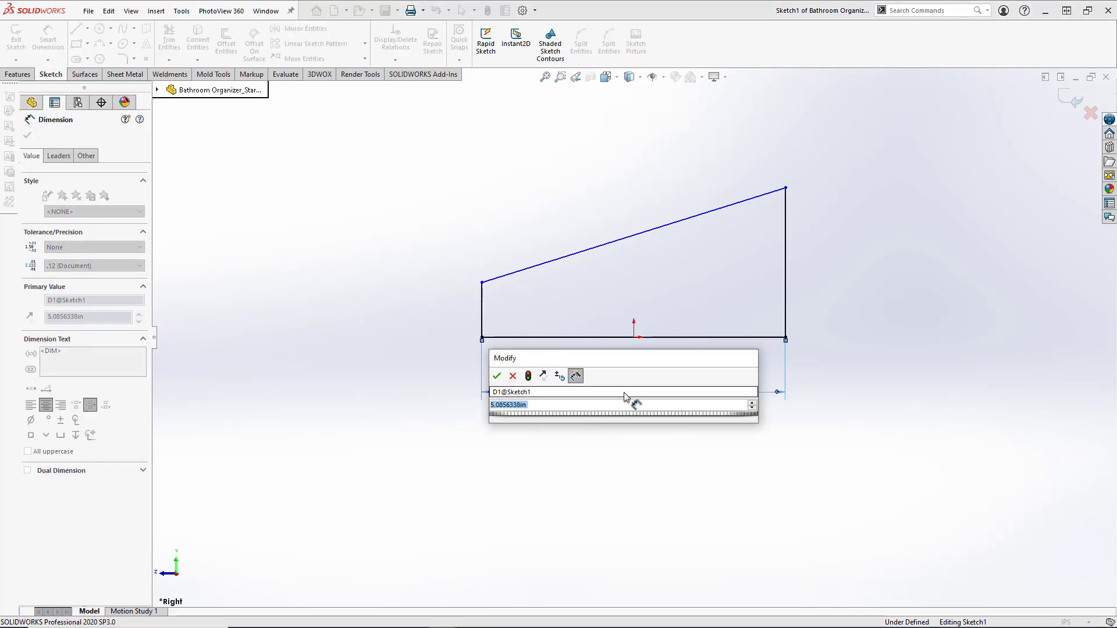
text(10)
key(Return)
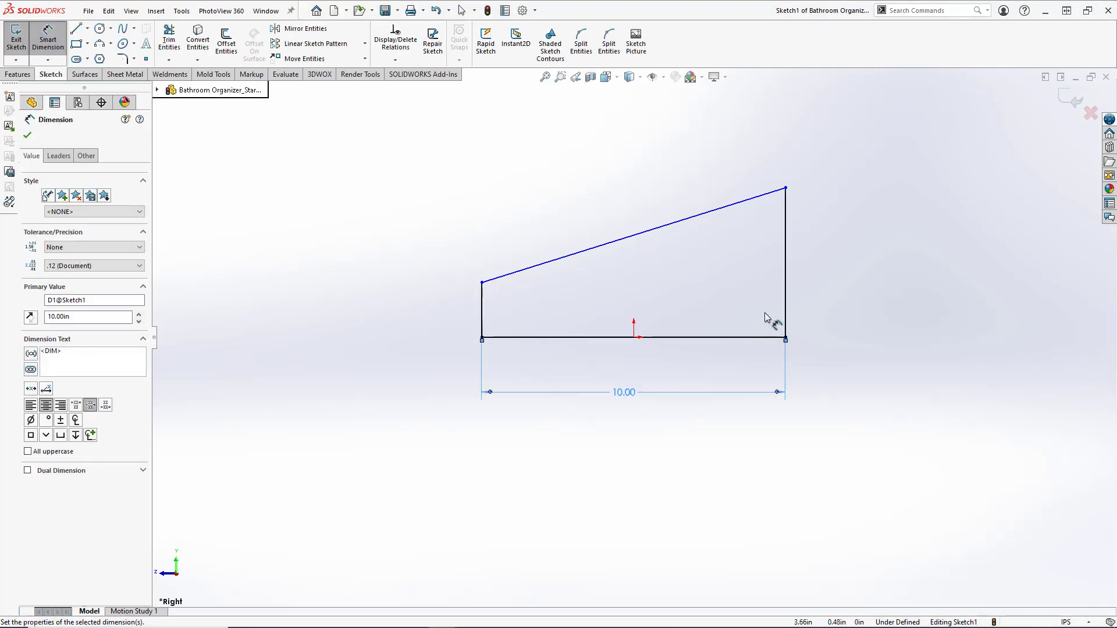
click(787, 304)
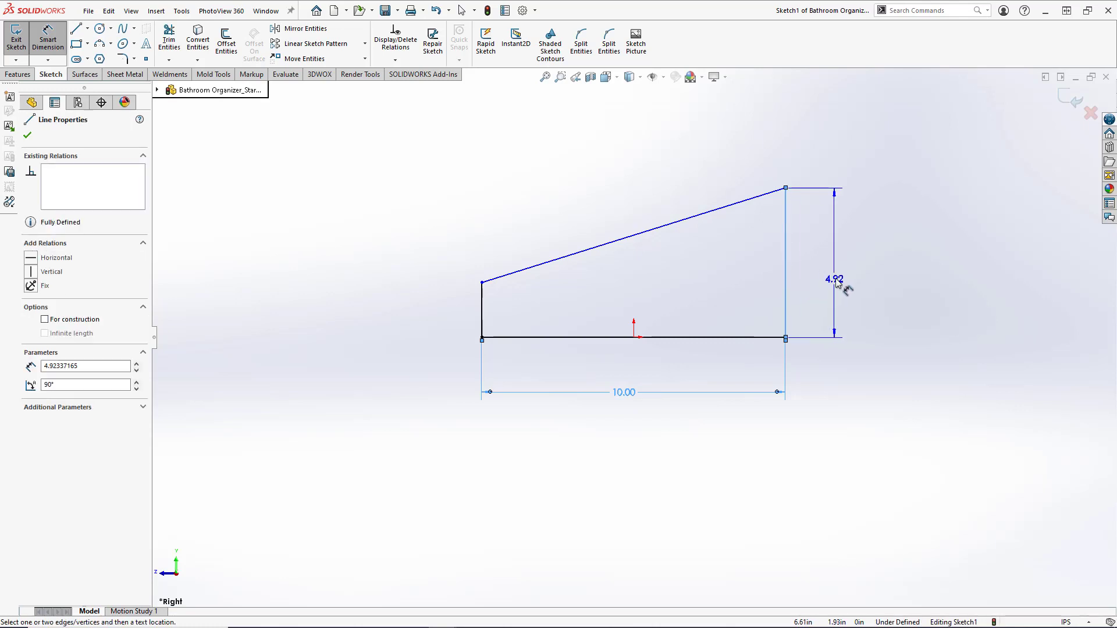
click(839, 281)
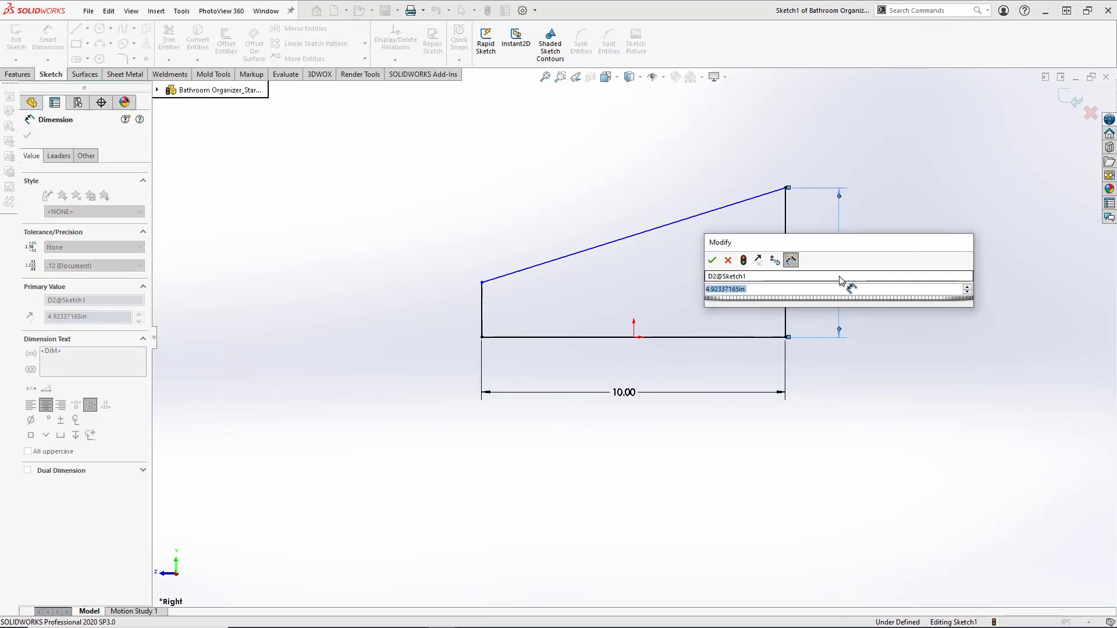
text(5.5)
key(Return)
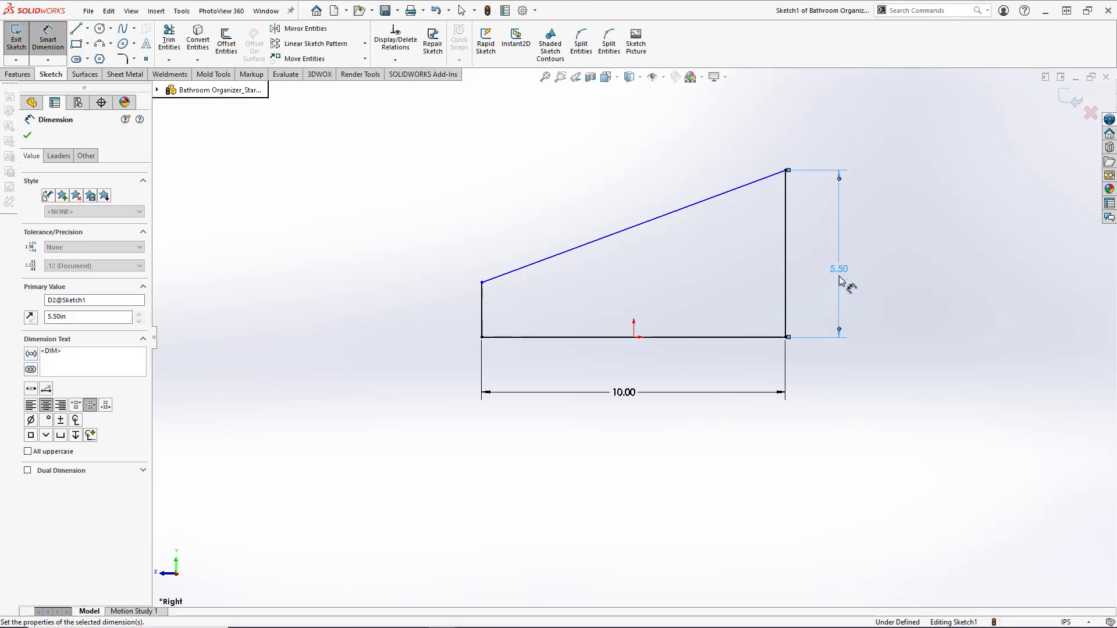
click(483, 321)
click(428, 322)
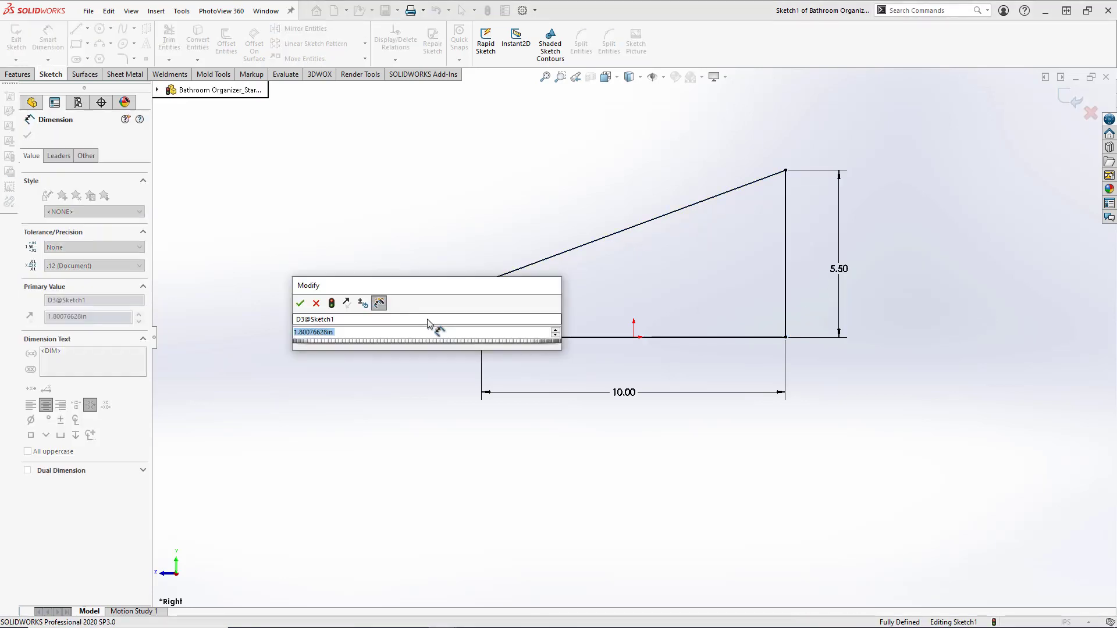
text(1.8)
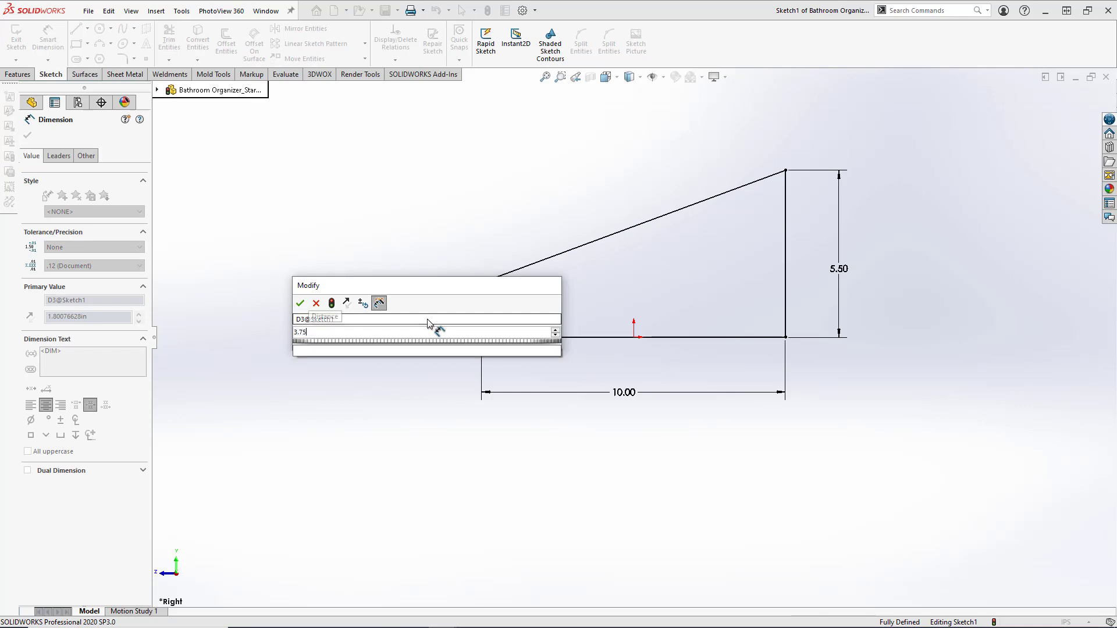
key(Return)
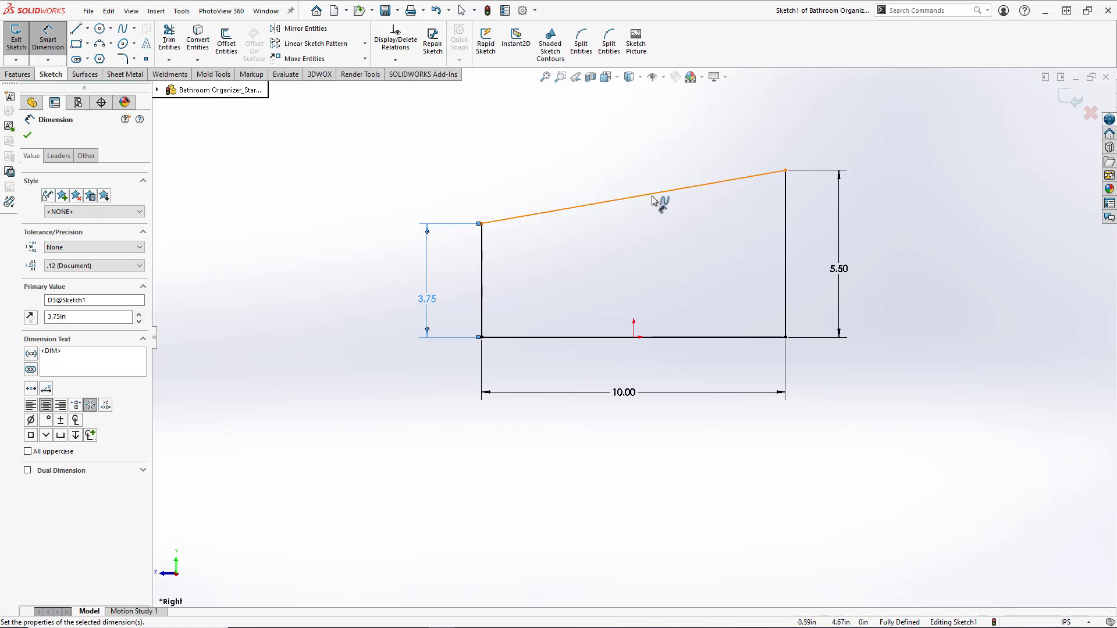
Step: Drag the top spline's tangent handles to bend it into an S-shaped curve
key(Escape)
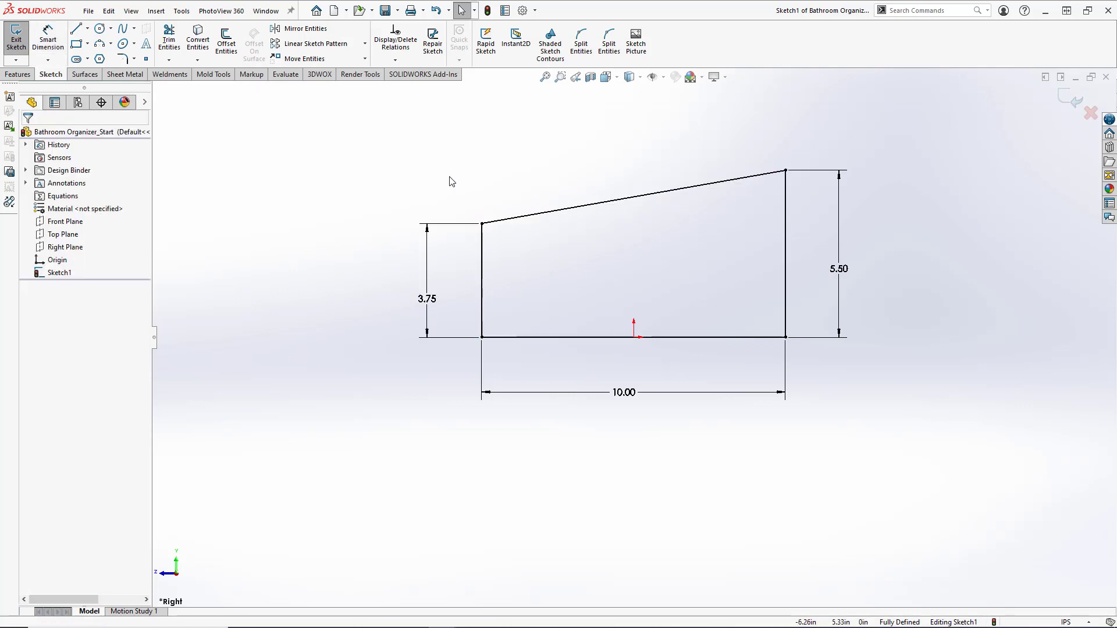
scroll(516, 207, down, 3)
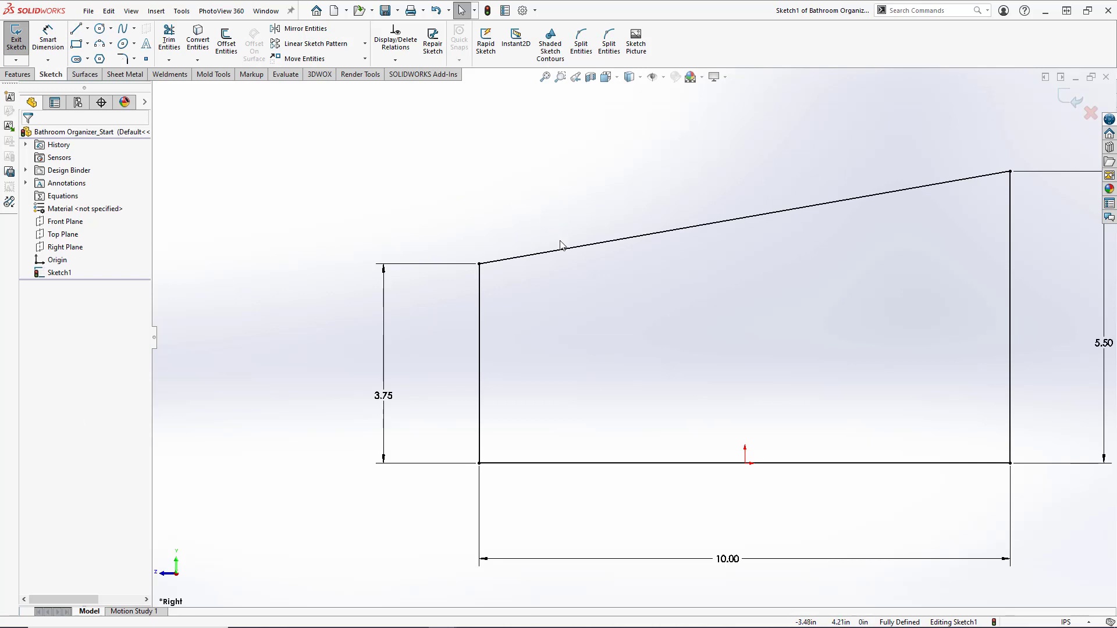
click(559, 251)
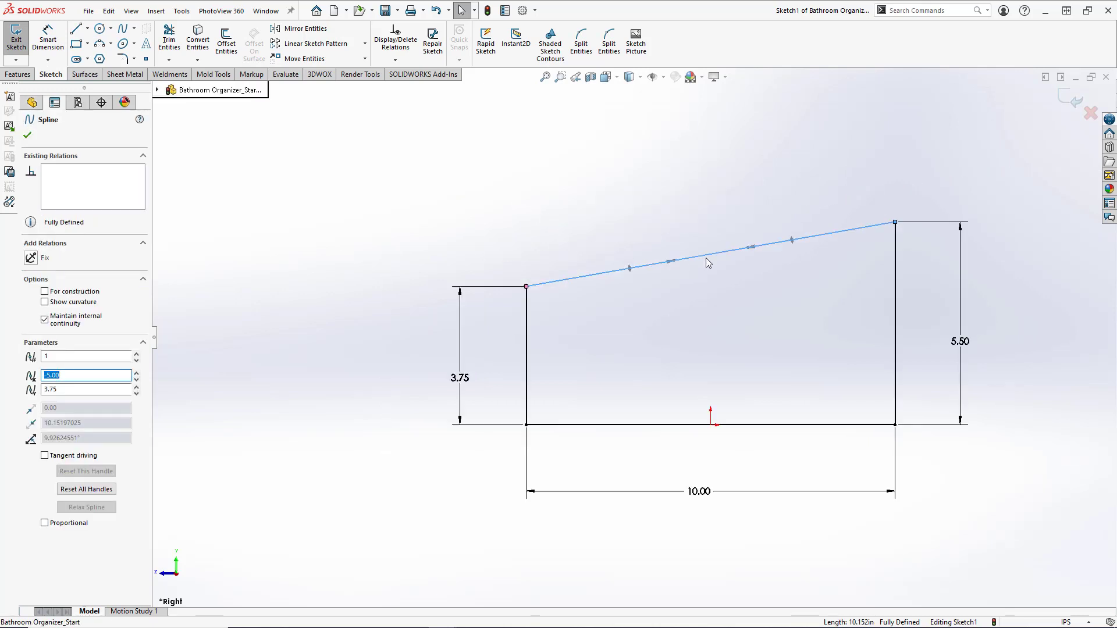
scroll(708, 263, down, 2)
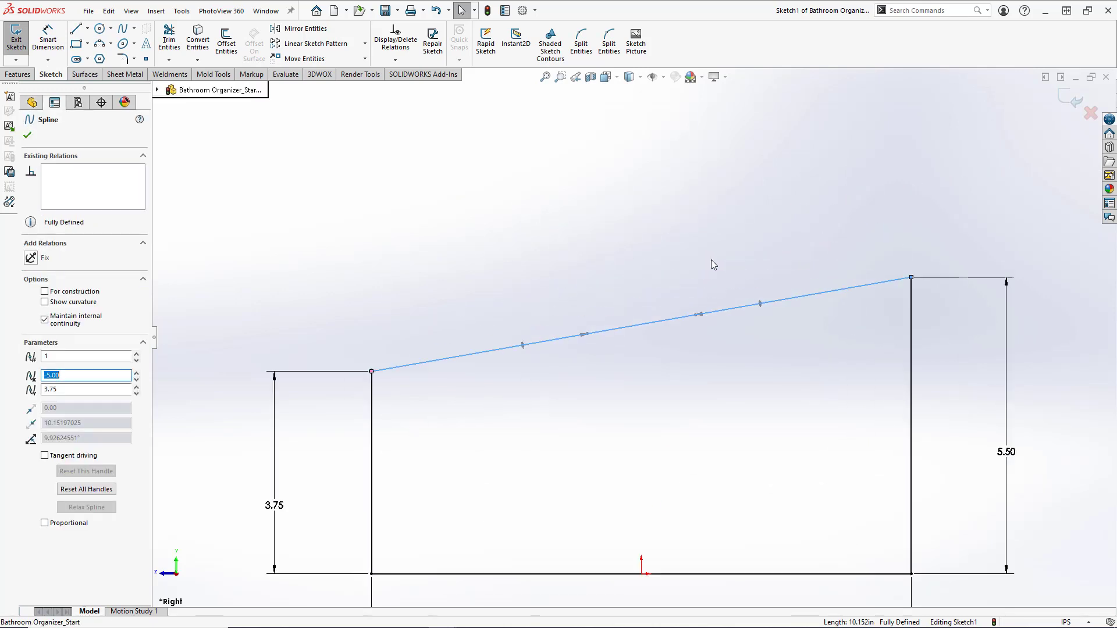
click(584, 335)
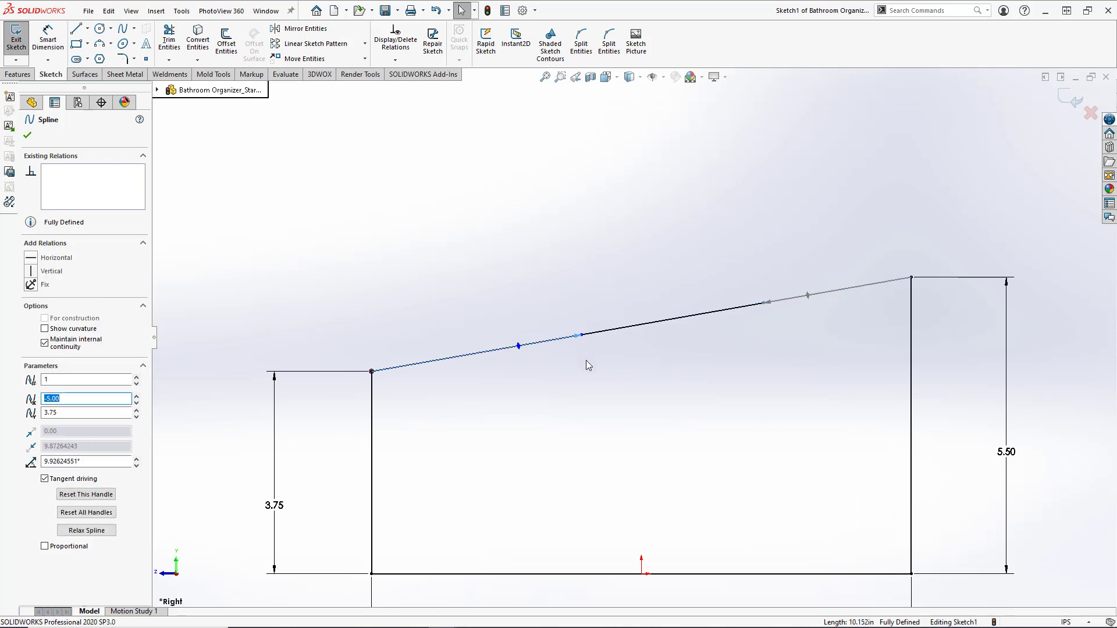
drag(536, 352, 576, 372)
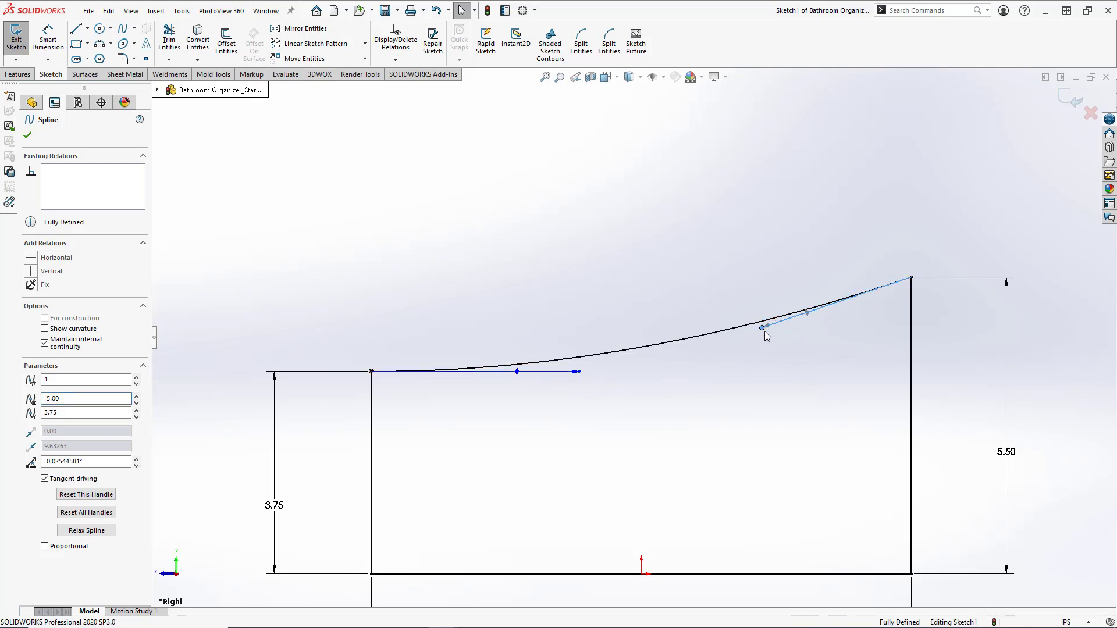
drag(763, 327, 687, 376)
click(479, 412)
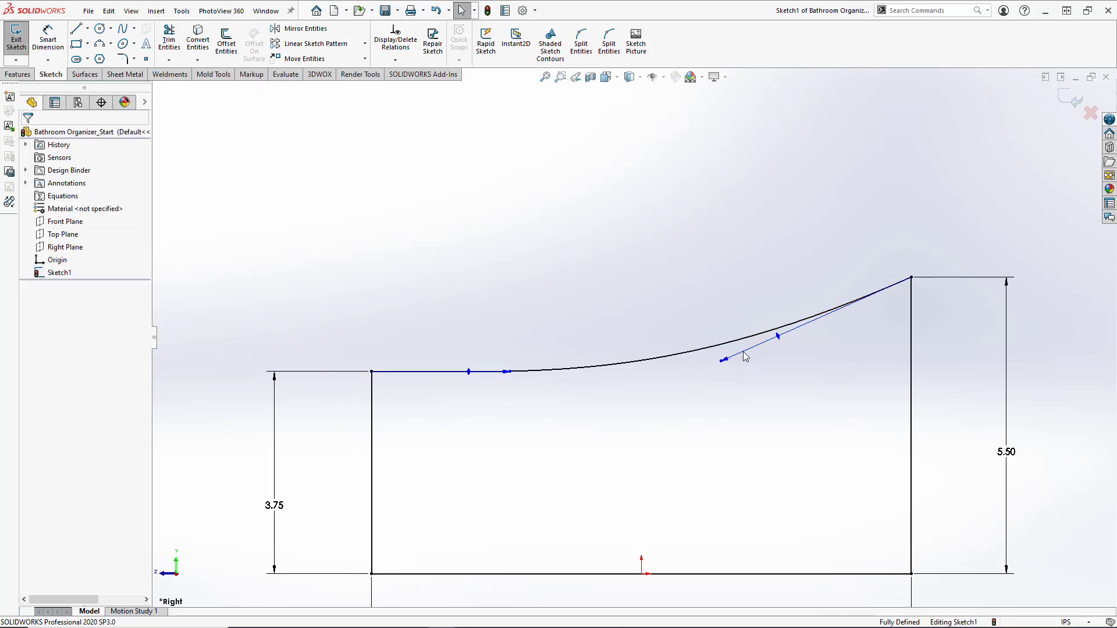
drag(777, 335, 764, 284)
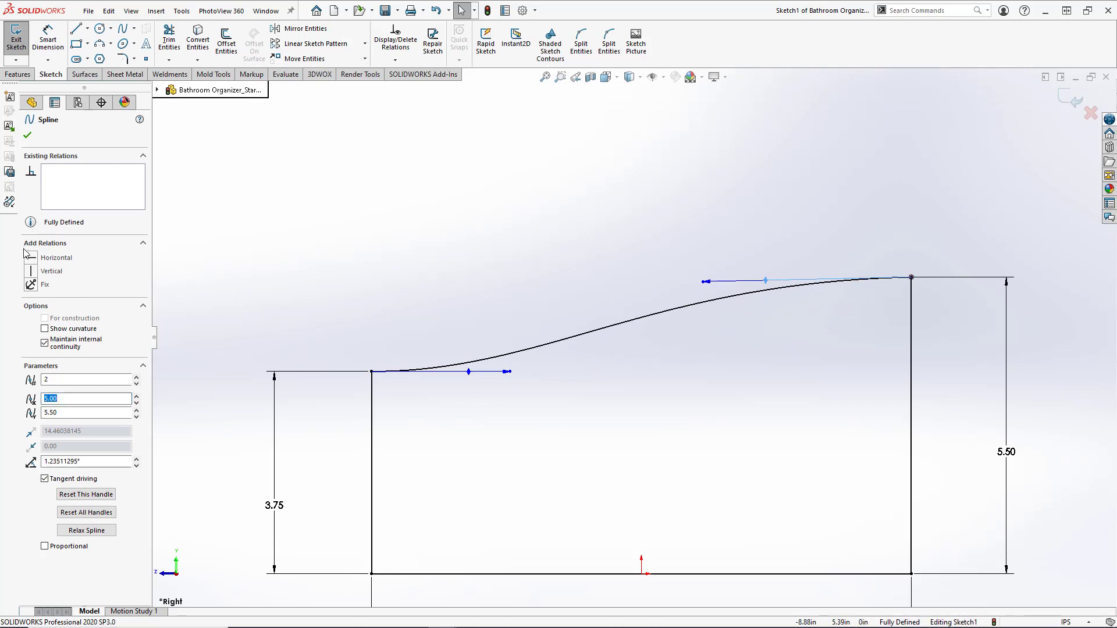
click(455, 283)
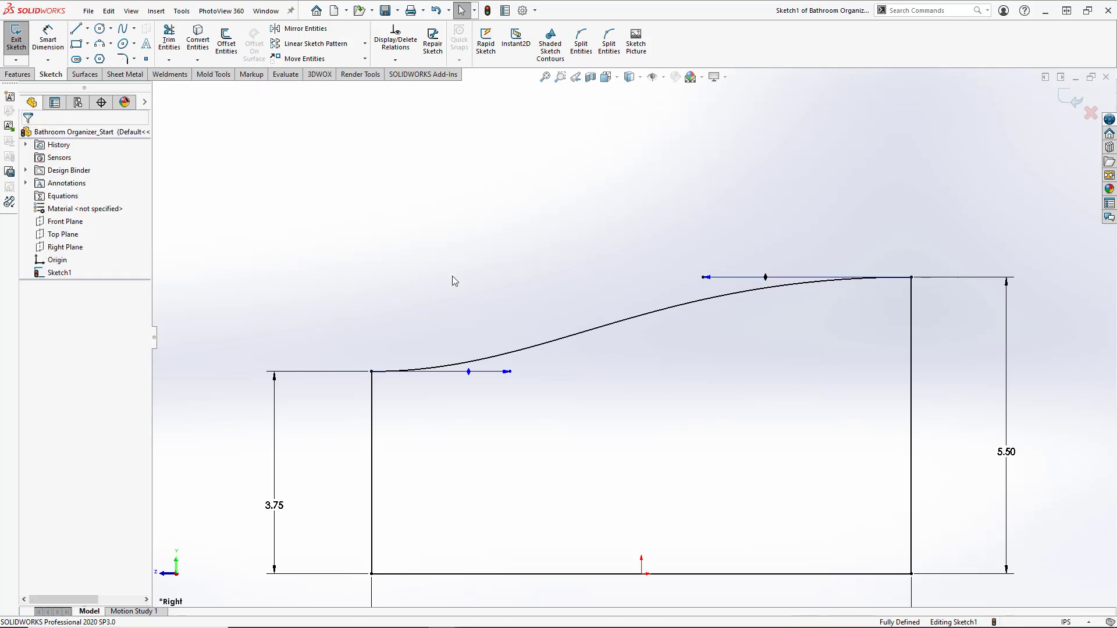
Step: Make the spline's left end tangent horizontal and adjust the right end tangent length
click(470, 375)
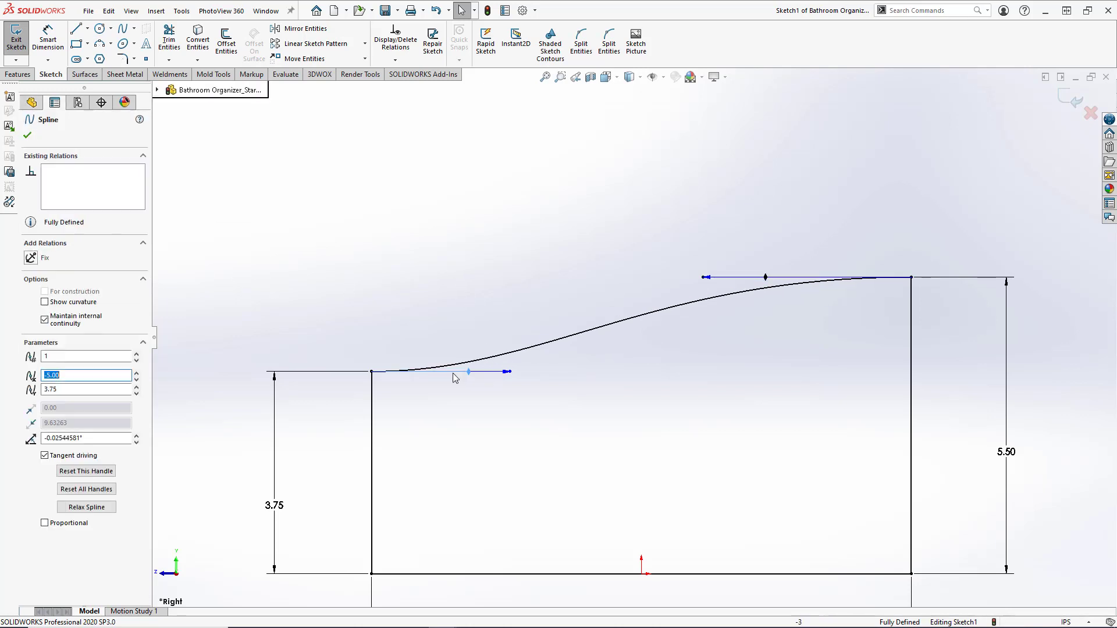
click(461, 281)
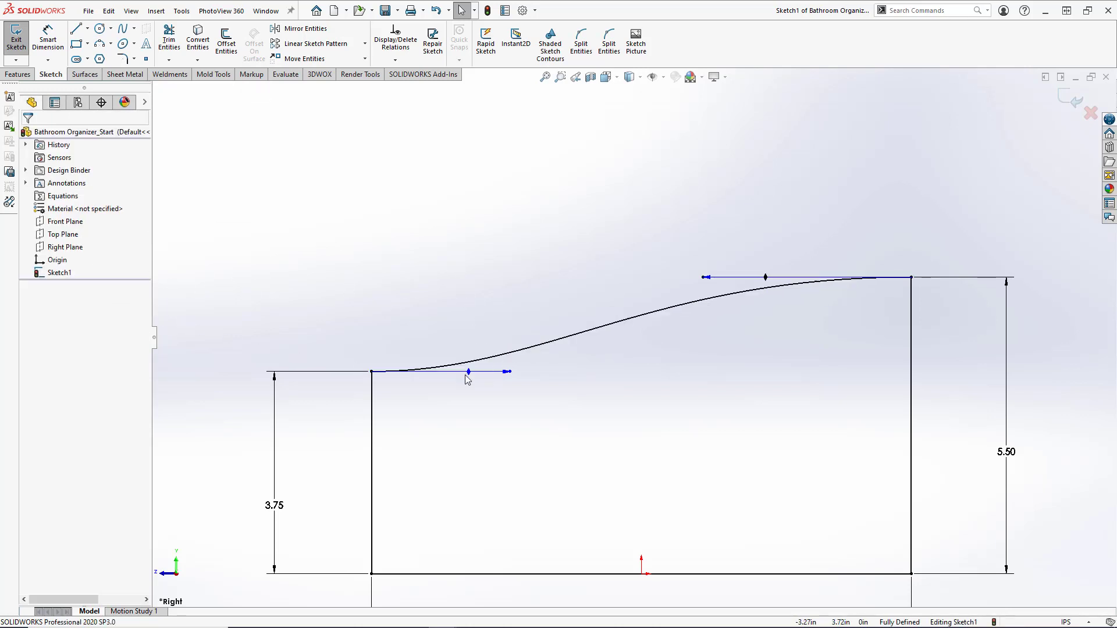
mouse_move(469, 372)
mouse_down()
mouse_move(474, 360)
mouse_move(474, 376)
mouse_up()
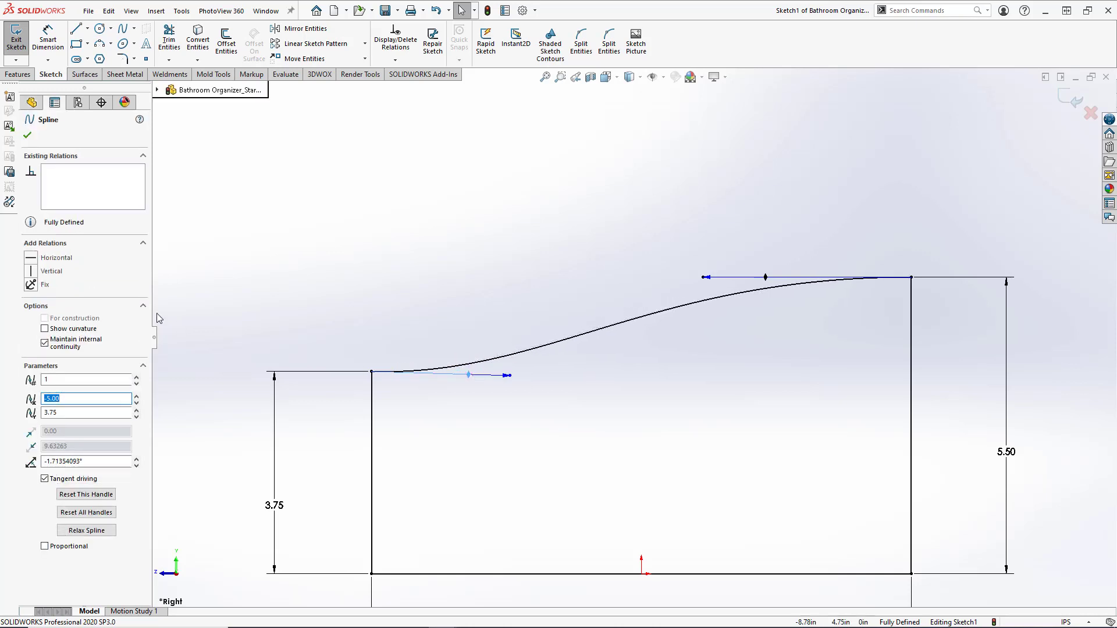
click(32, 257)
click(430, 284)
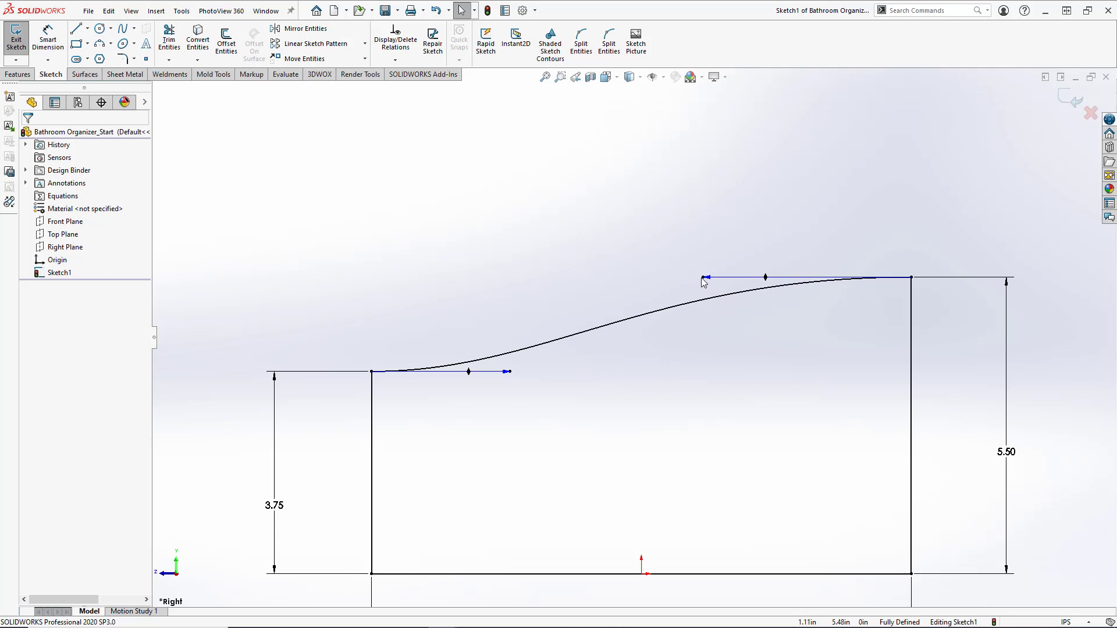
drag(704, 282, 754, 281)
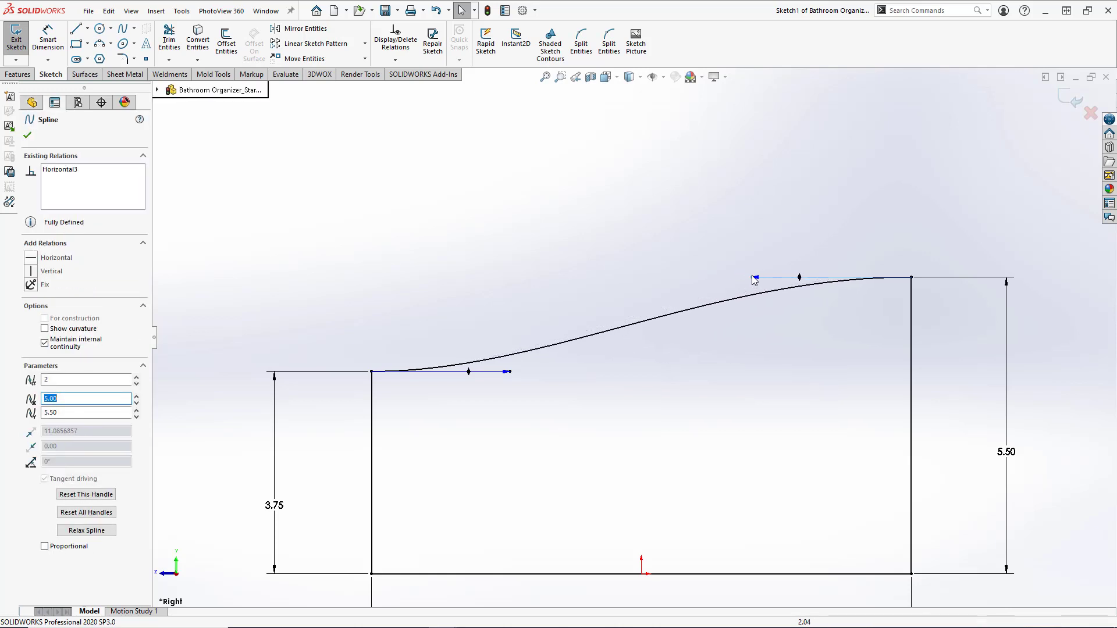
Step: Dimension both spline tangent handles to 9.50
click(603, 263)
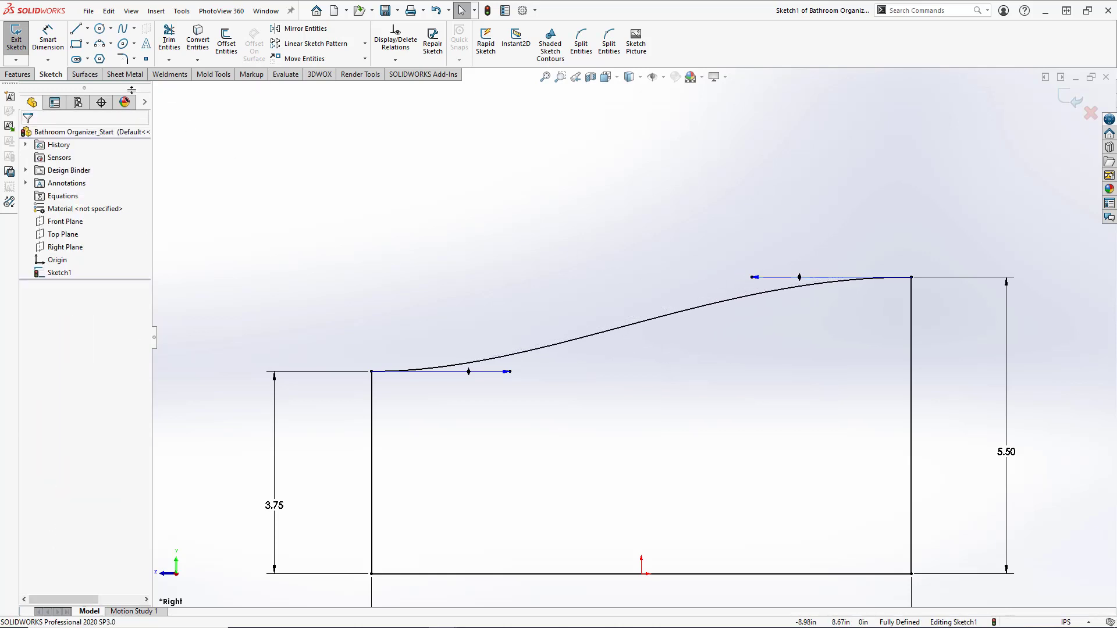
click(50, 38)
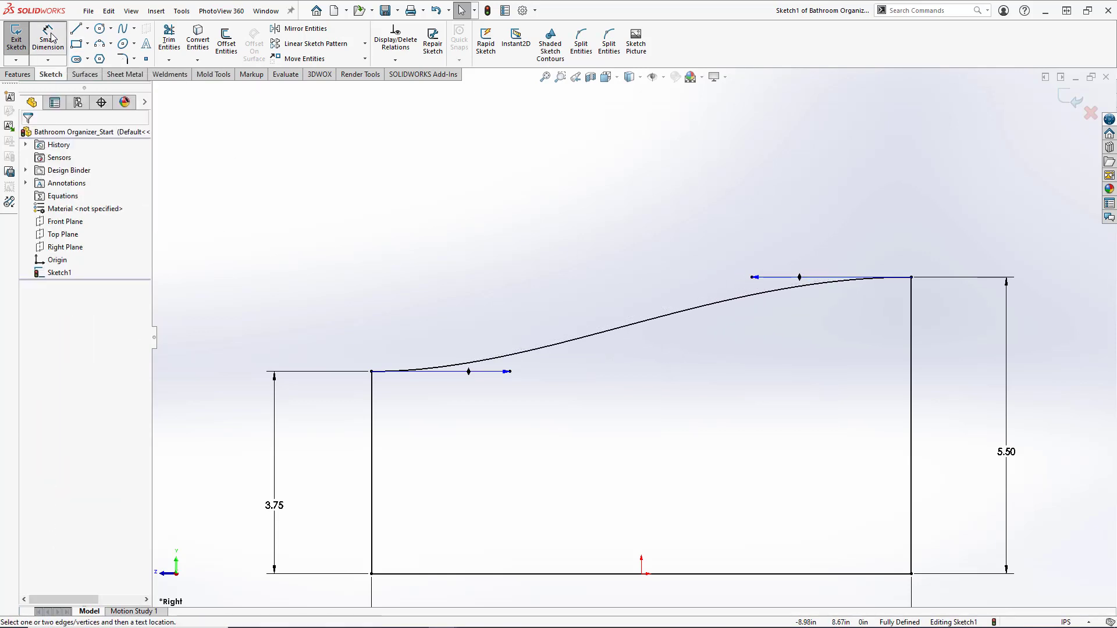
click(508, 372)
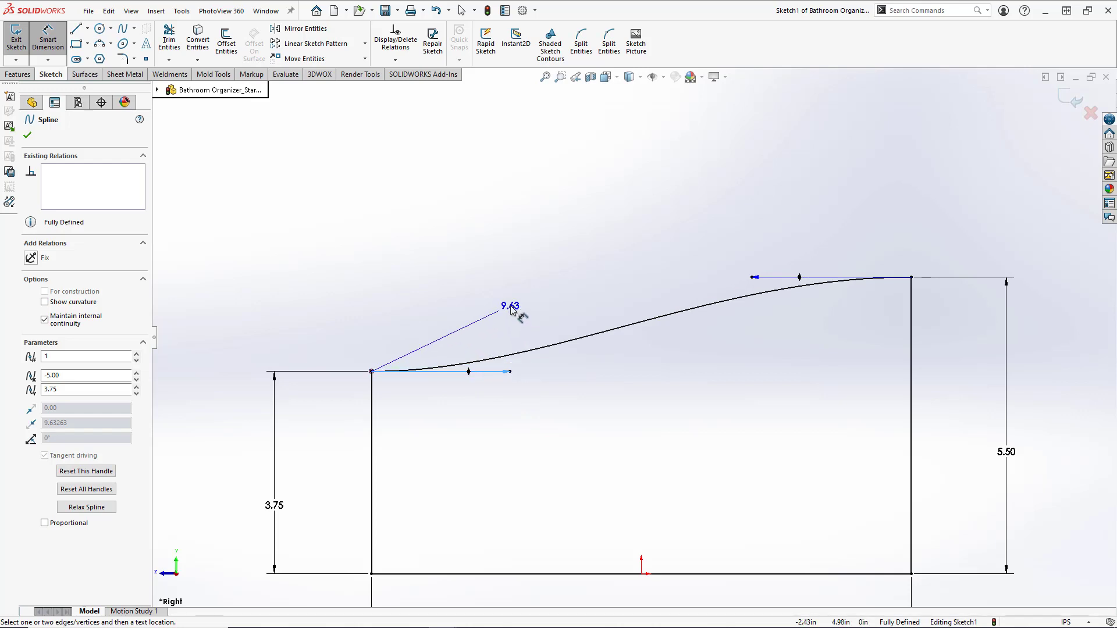
click(510, 310)
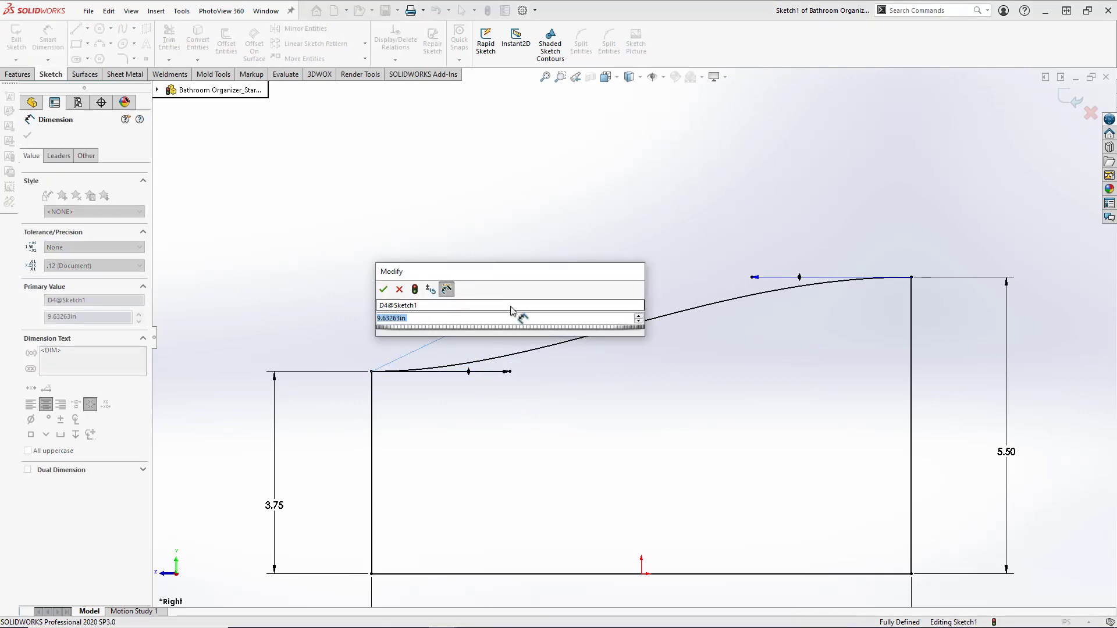
text(9.50)
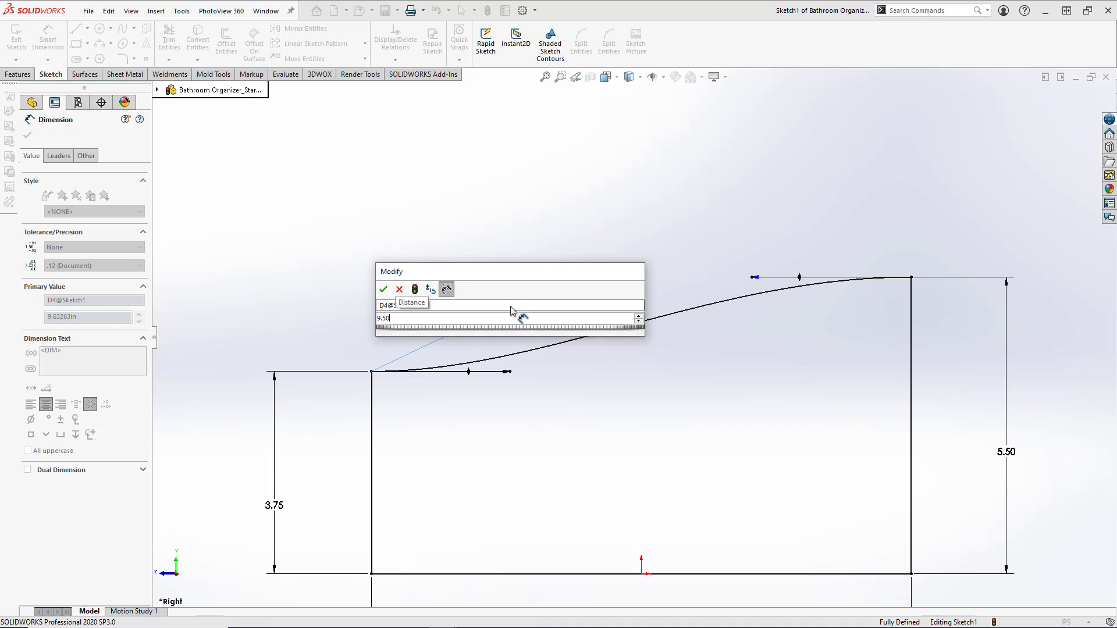
key(Return)
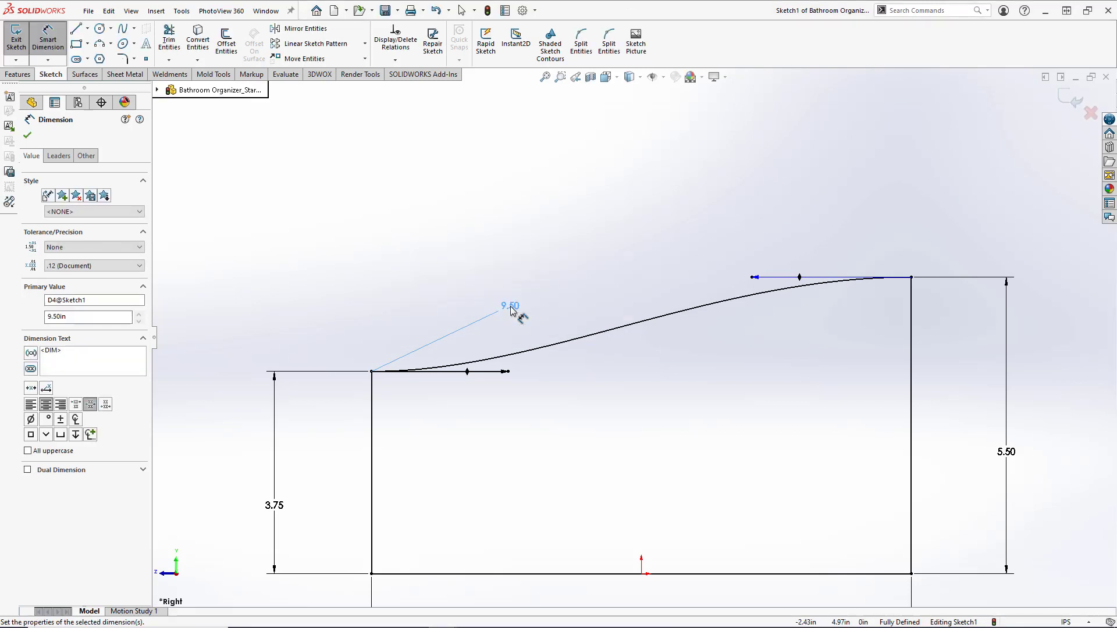
click(754, 278)
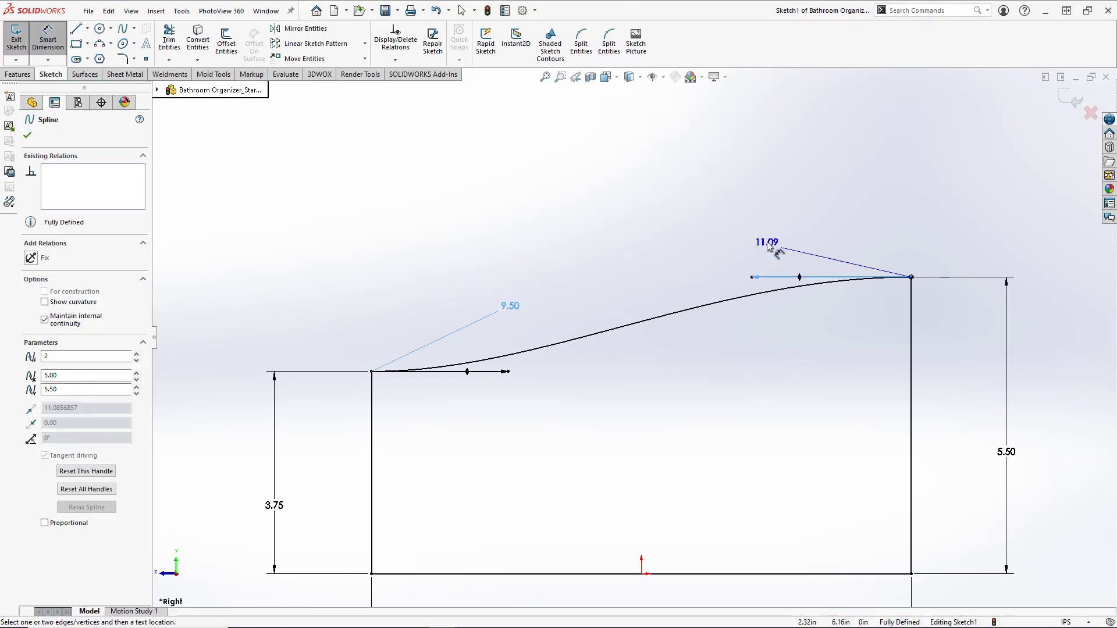
click(768, 244)
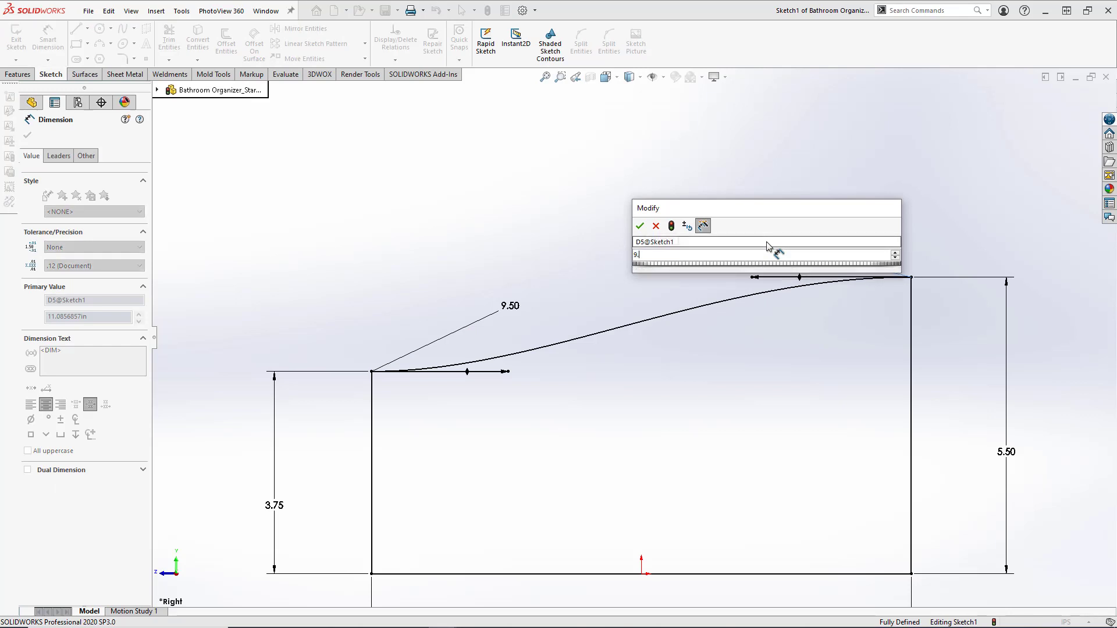
key(Return)
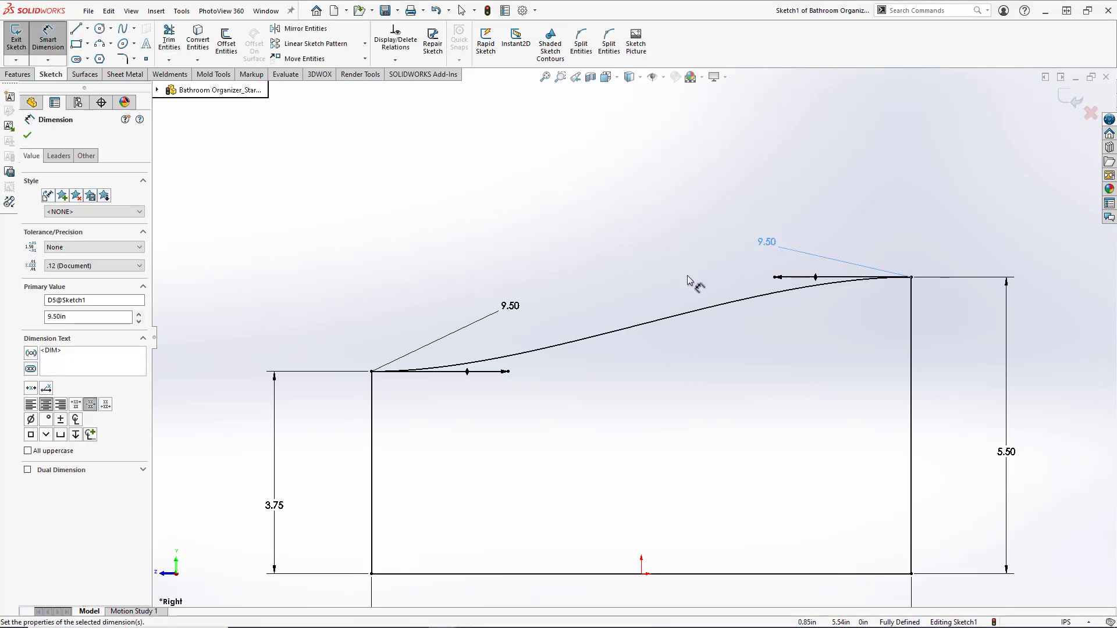
Step: Fit the view, exit Sketch1 and orbit to see the profile in 3D
key(z)
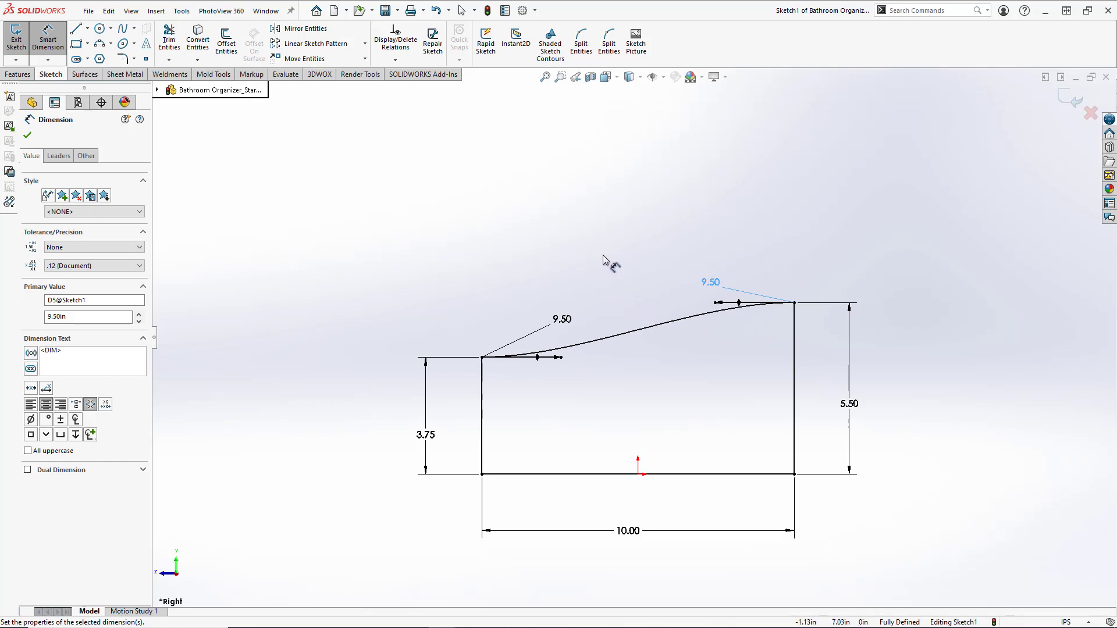
click(1069, 105)
mouse_move(796, 173)
middle_down()
mouse_move(780, 175)
mouse_move(769, 224)
middle_up()
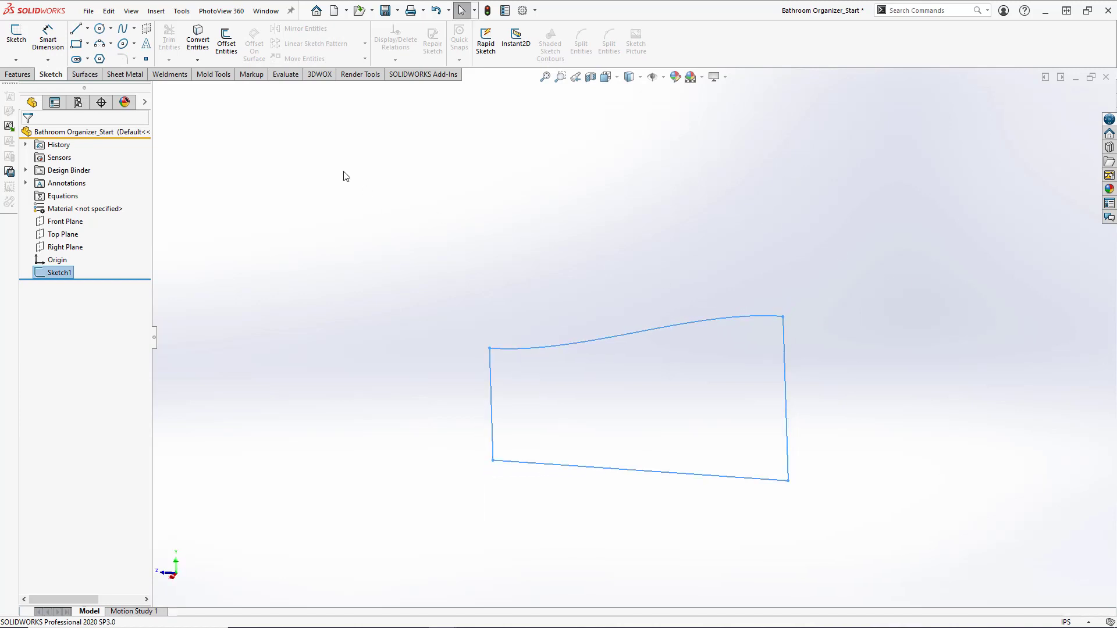
Step: Extrude the wavy-topped profile 6 in with a Mid Plane end condition
click(25, 74)
click(21, 41)
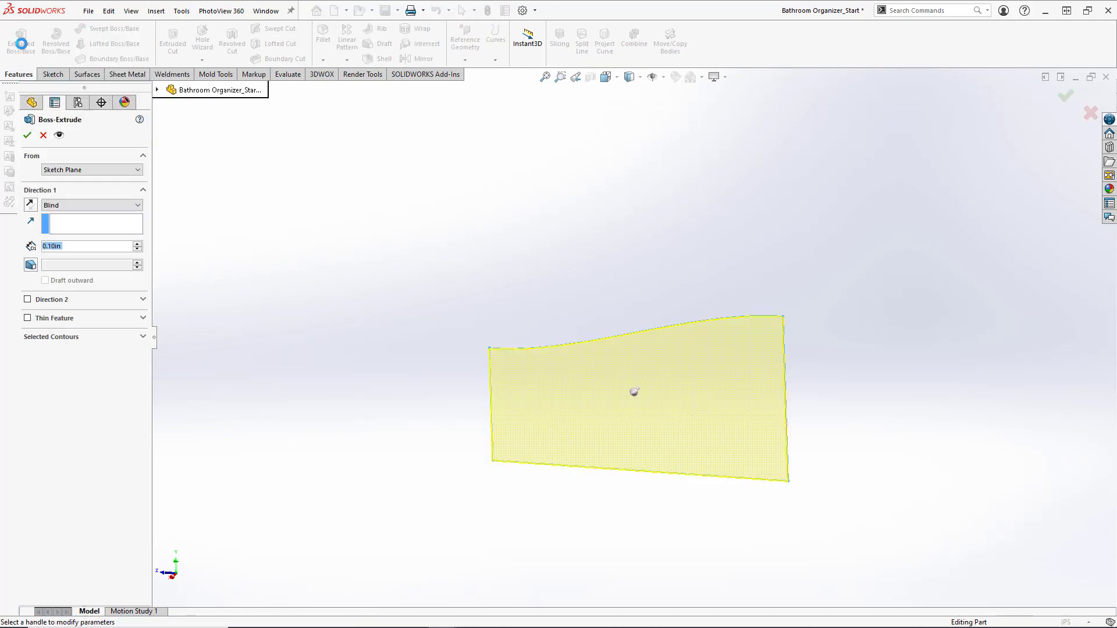
click(85, 203)
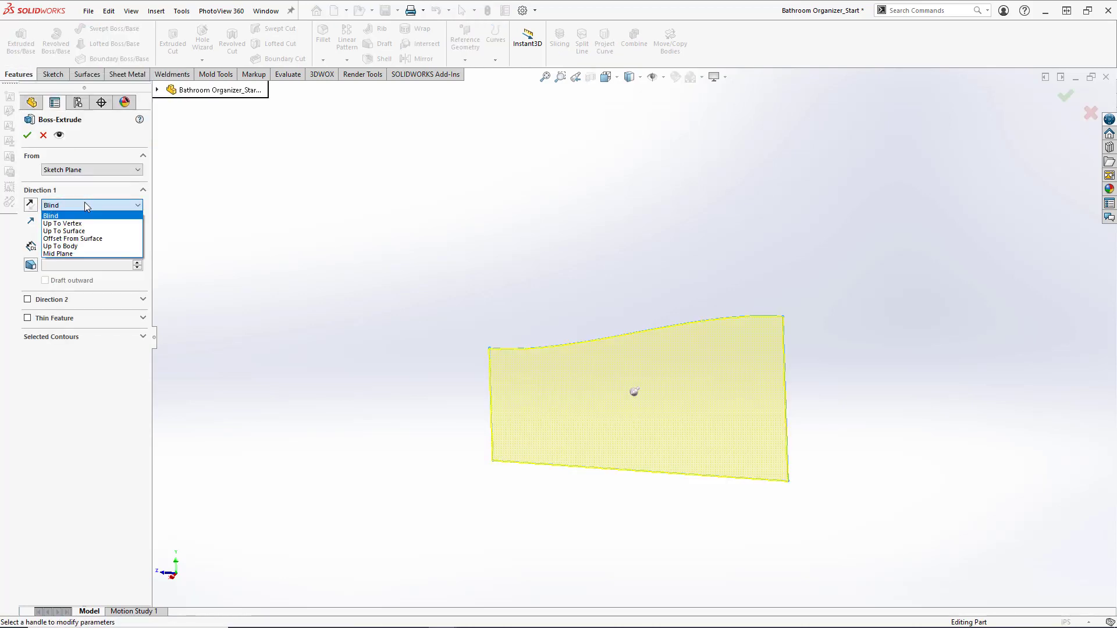
click(69, 253)
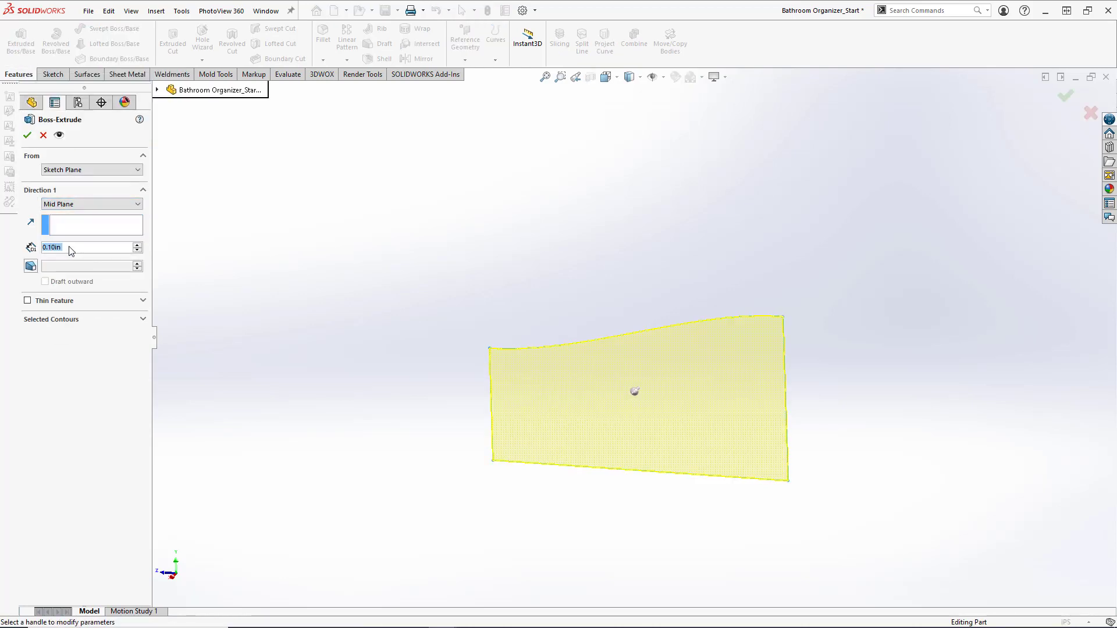
text(6)
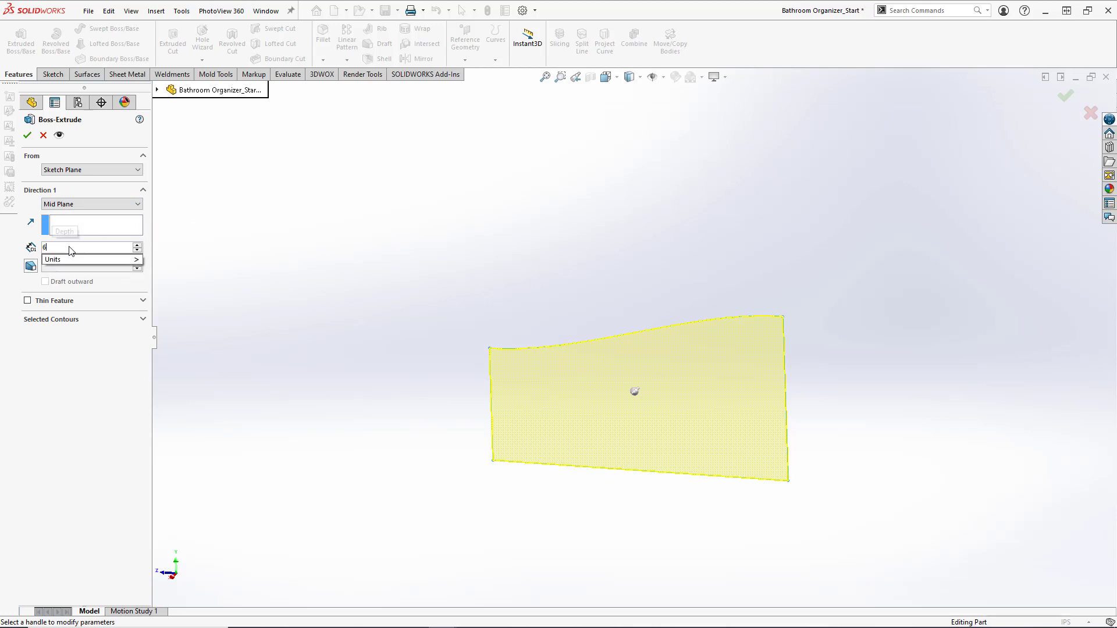
key(Return)
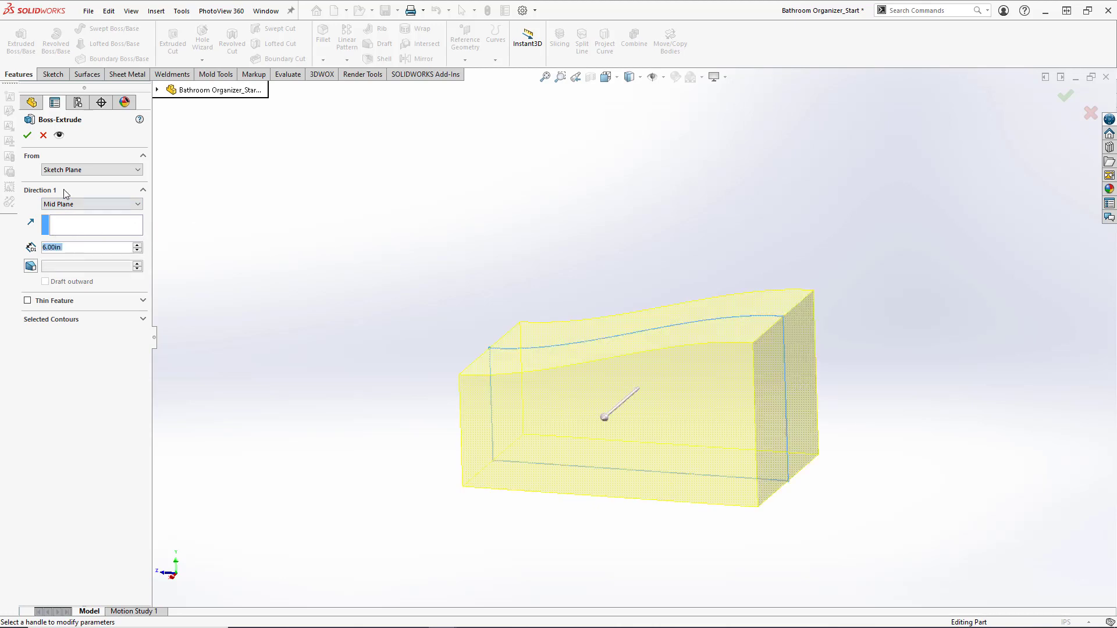
click(27, 136)
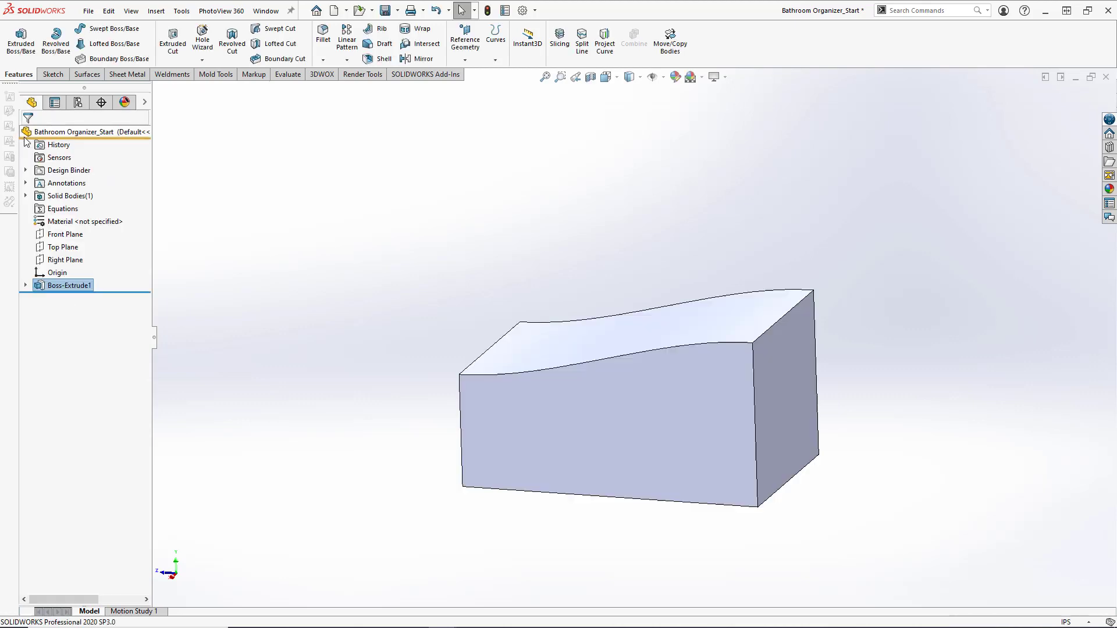
Step: Orbit to the block's underside and start Sketch2 on its flat bottom face
middle_drag(491, 331, 785, 465)
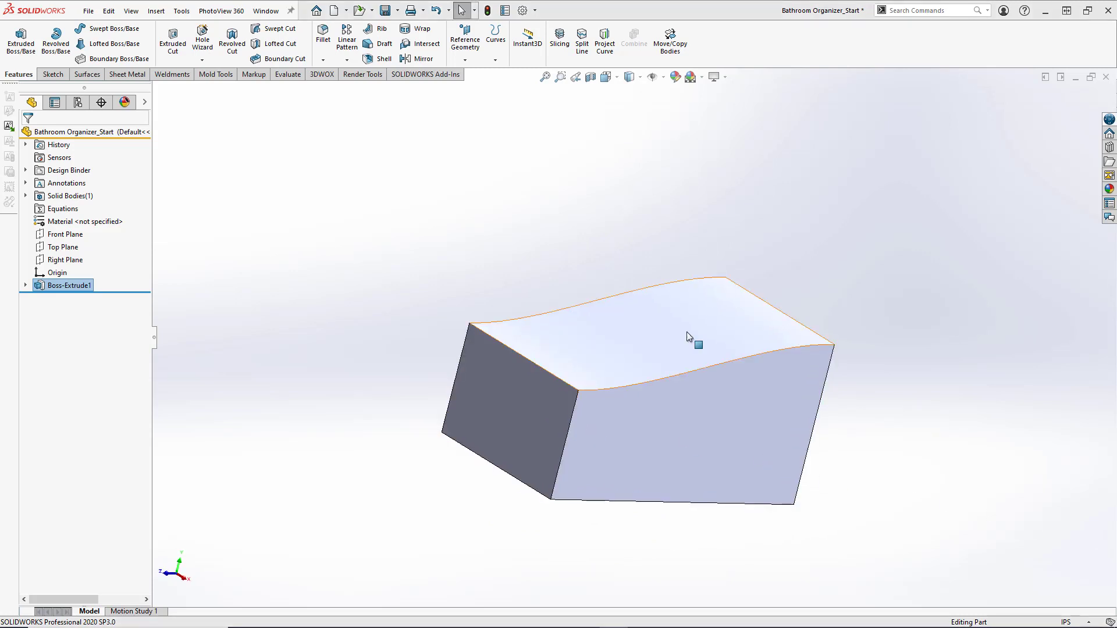
middle_drag(687, 332, 581, 326)
click(528, 429)
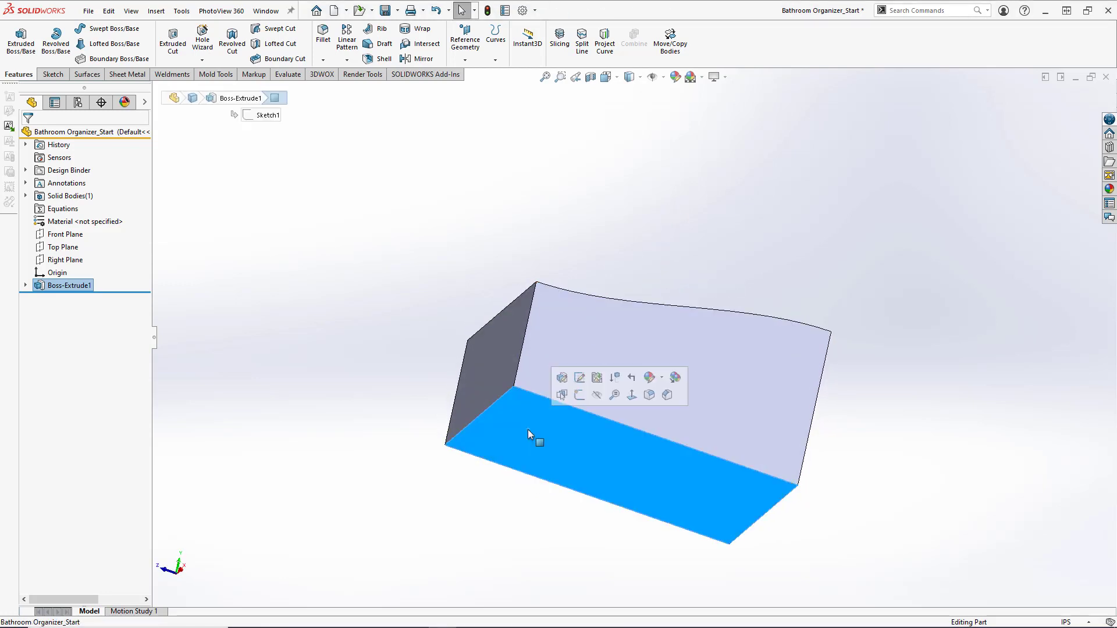
click(579, 396)
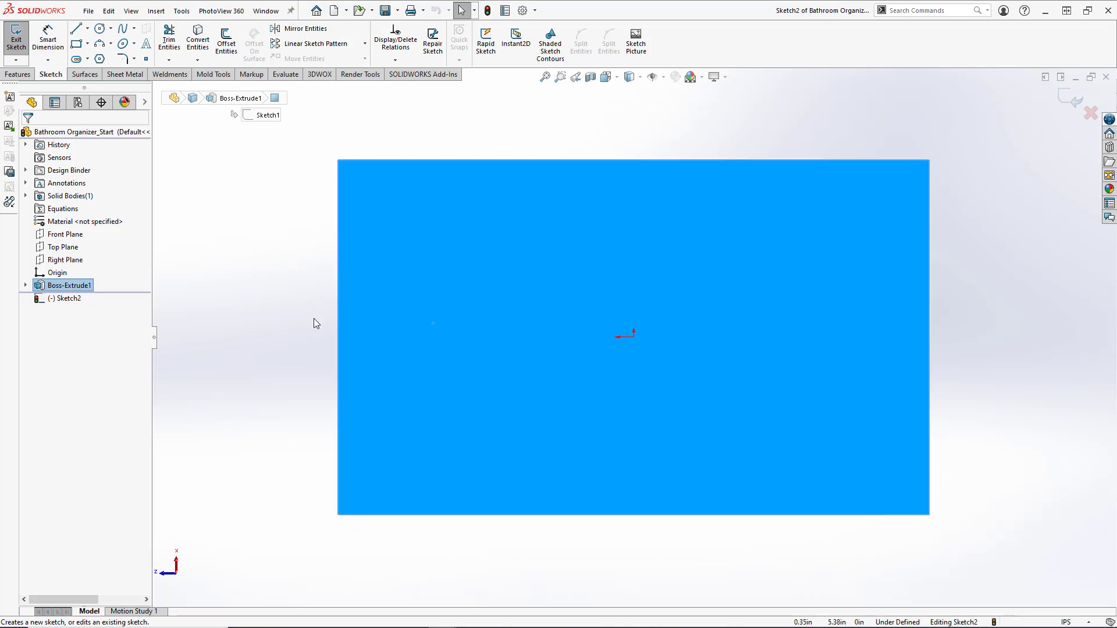
Step: Draw a horizontal line across the bottom face from its left edge to its right edge
click(76, 29)
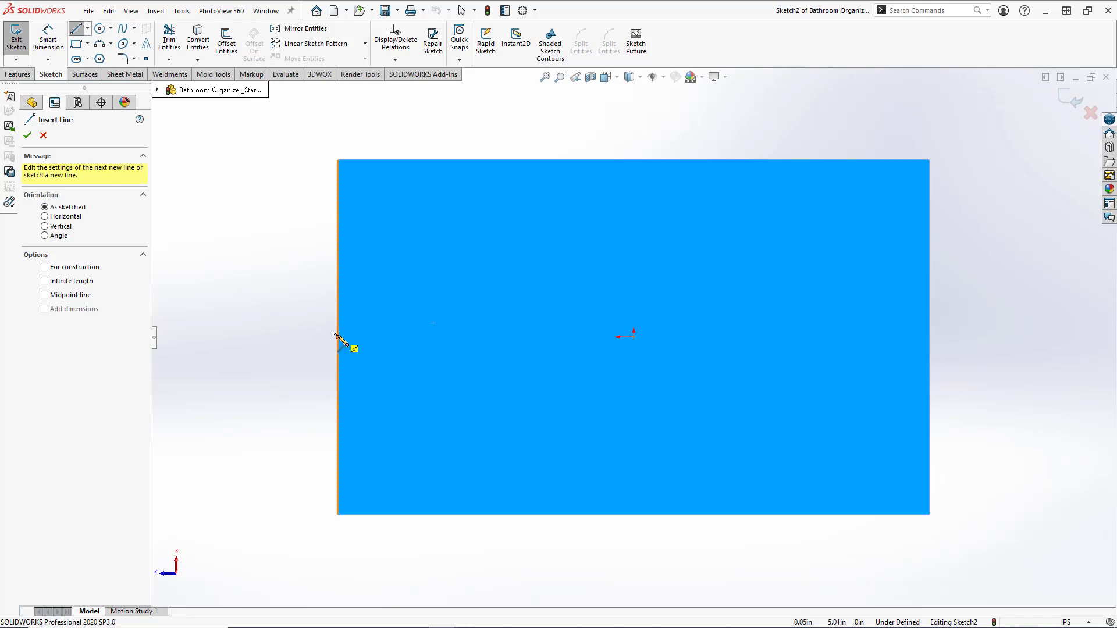
click(338, 337)
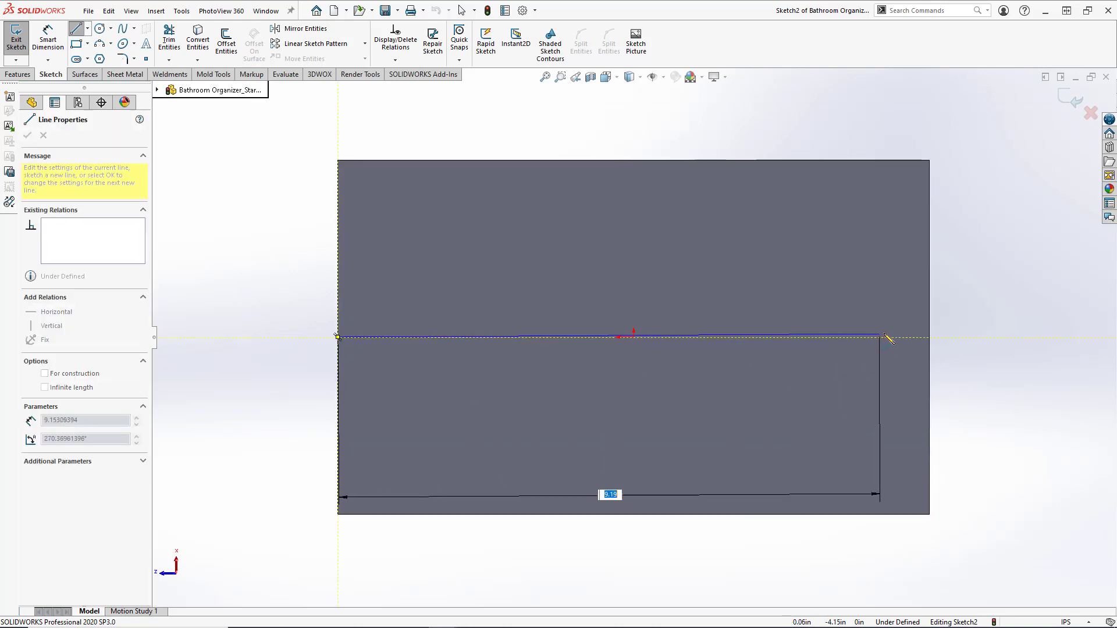
click(929, 338)
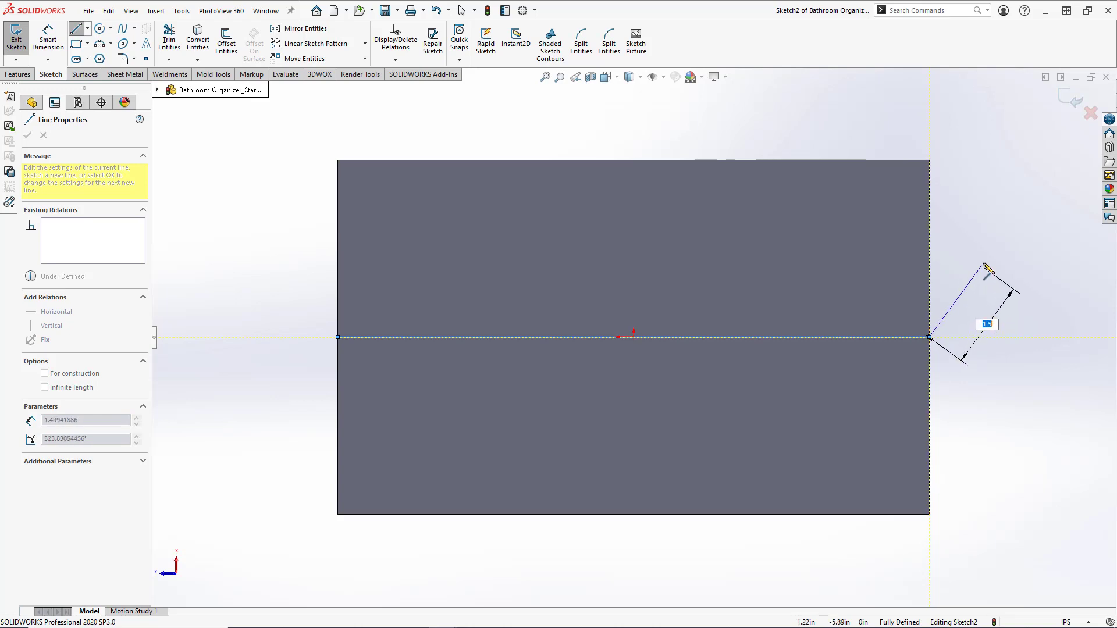
key(Escape)
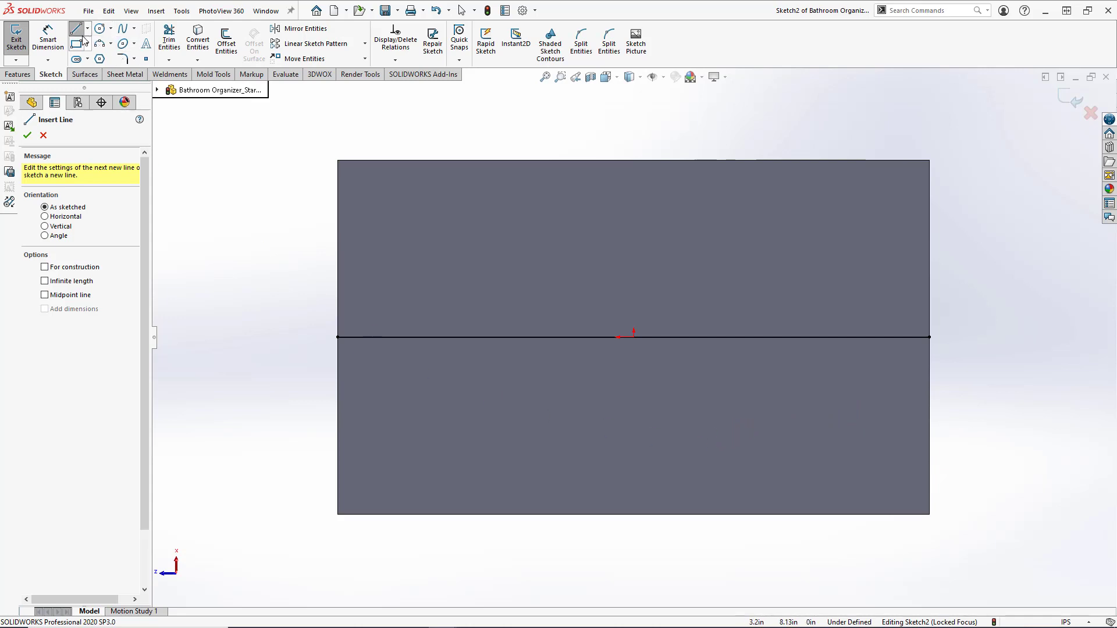
Step: Add two vertical dividers up to the top edge and two down to the bottom edge
click(490, 337)
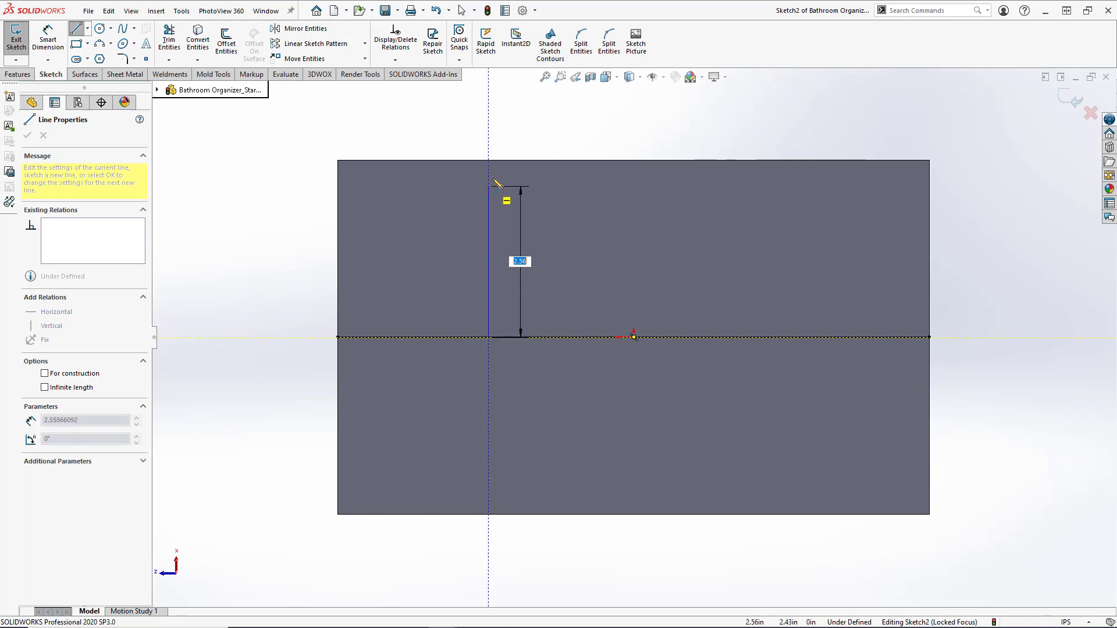
click(491, 161)
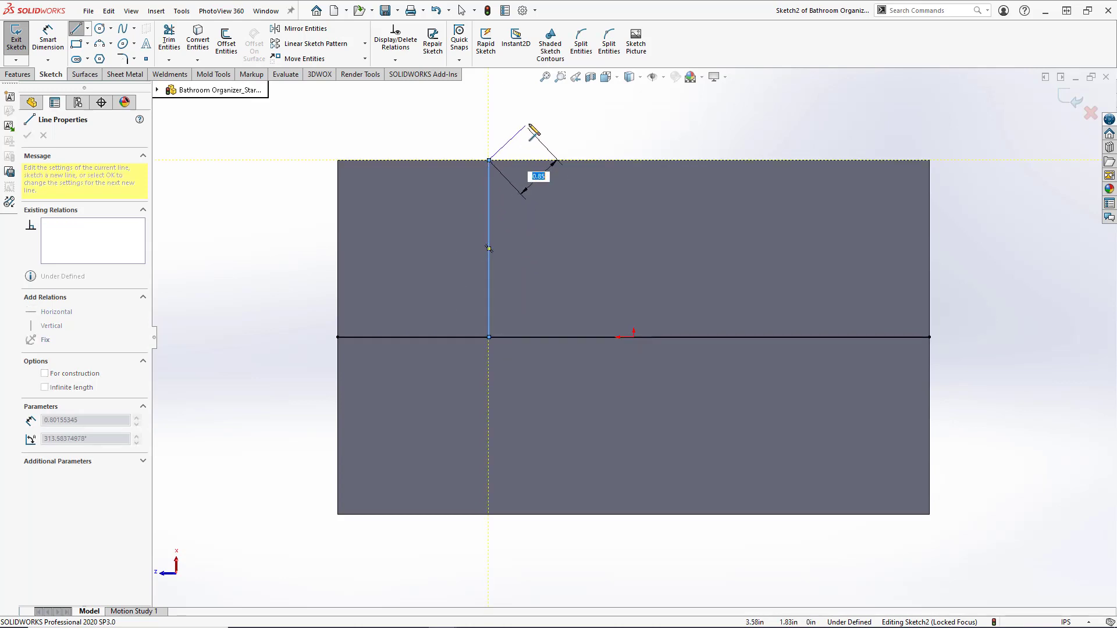
key(Escape)
click(737, 337)
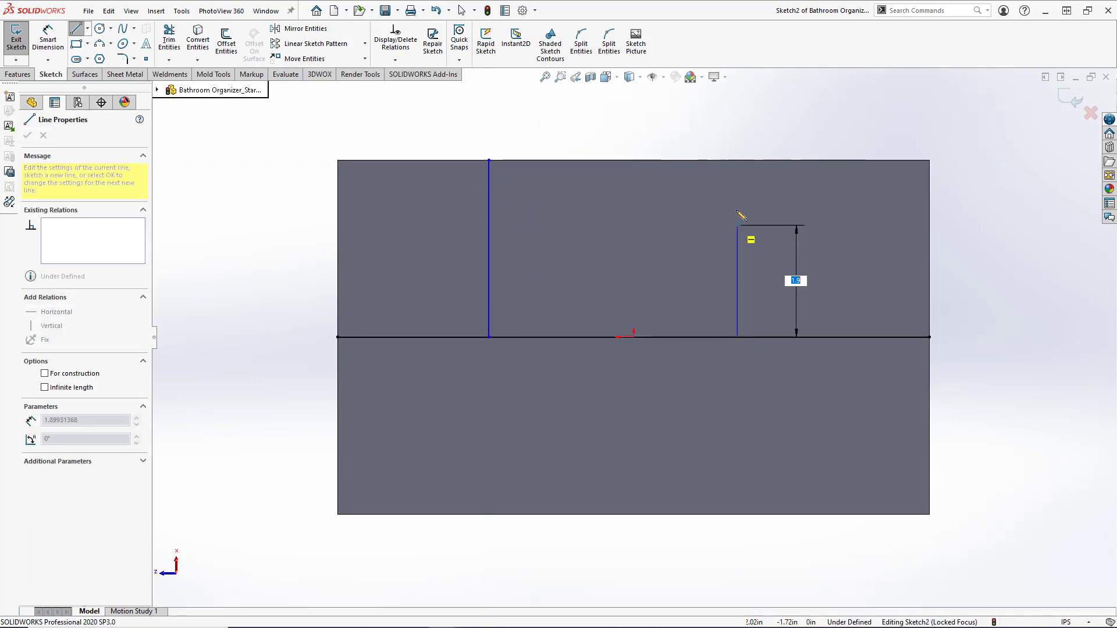
click(738, 161)
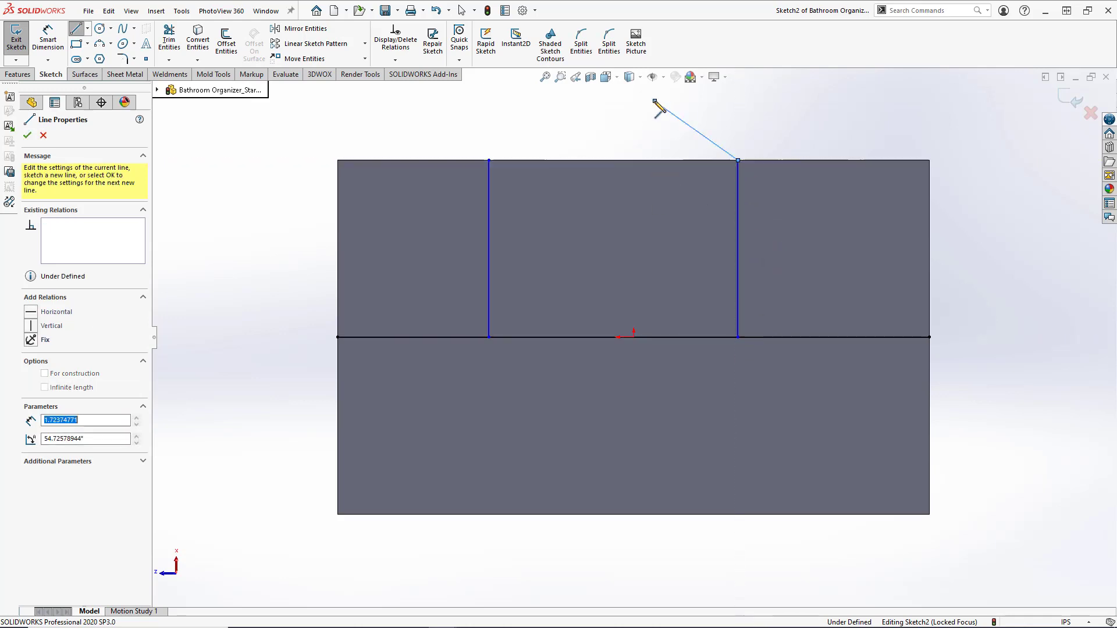
key(Escape)
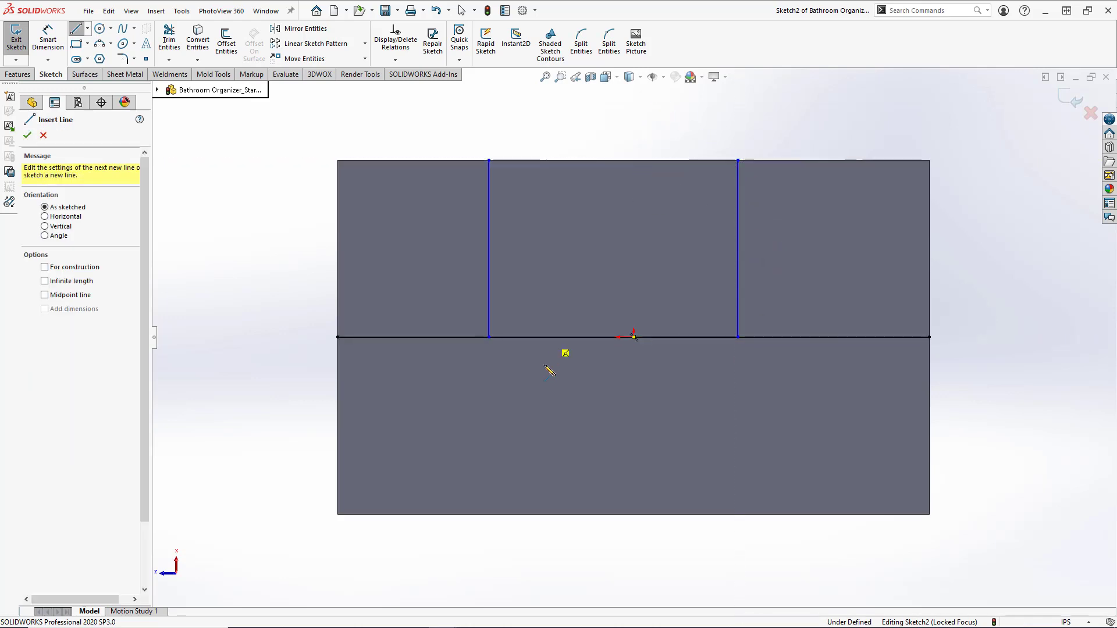
click(548, 337)
click(548, 514)
key(Escape)
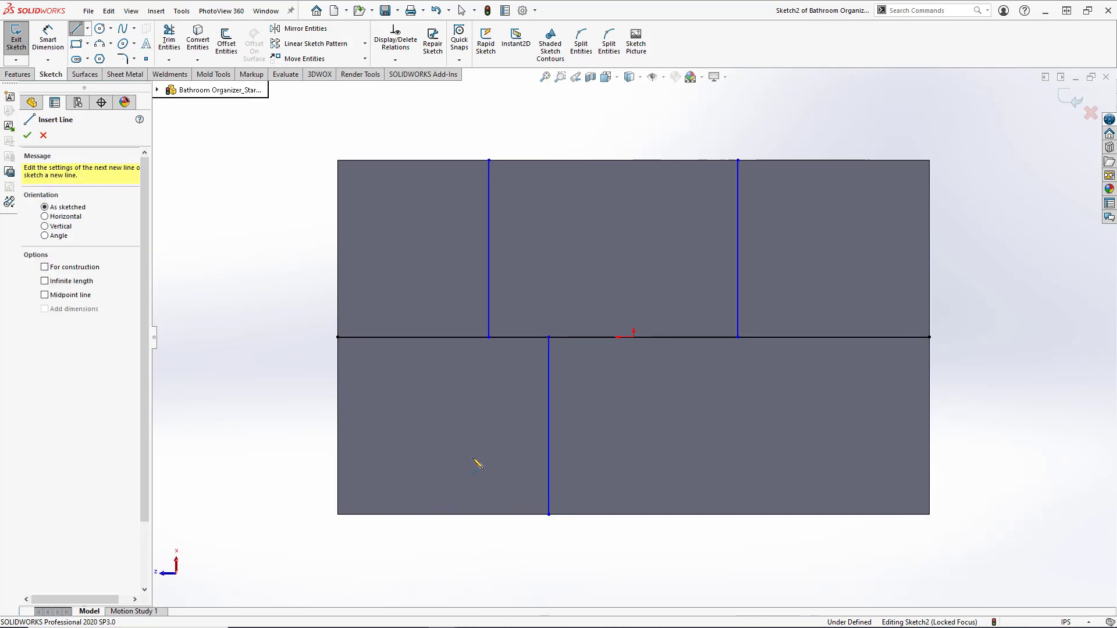
click(703, 338)
click(704, 514)
key(Escape)
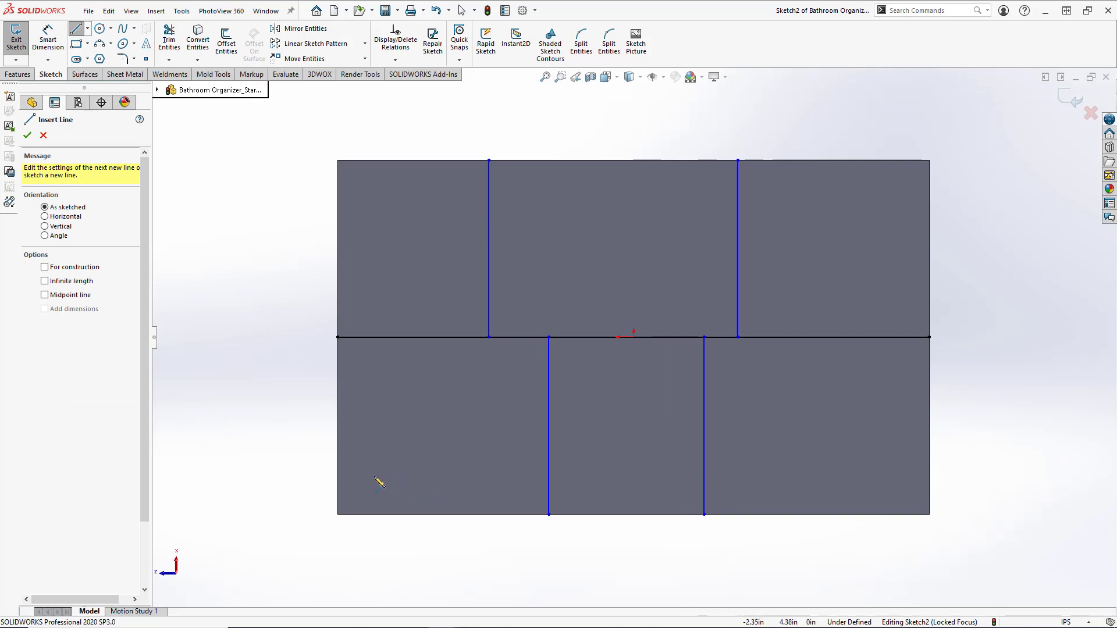
Step: Dimension the upper dividers 2.25 and 5.25 from the sketch's left edge
click(47, 41)
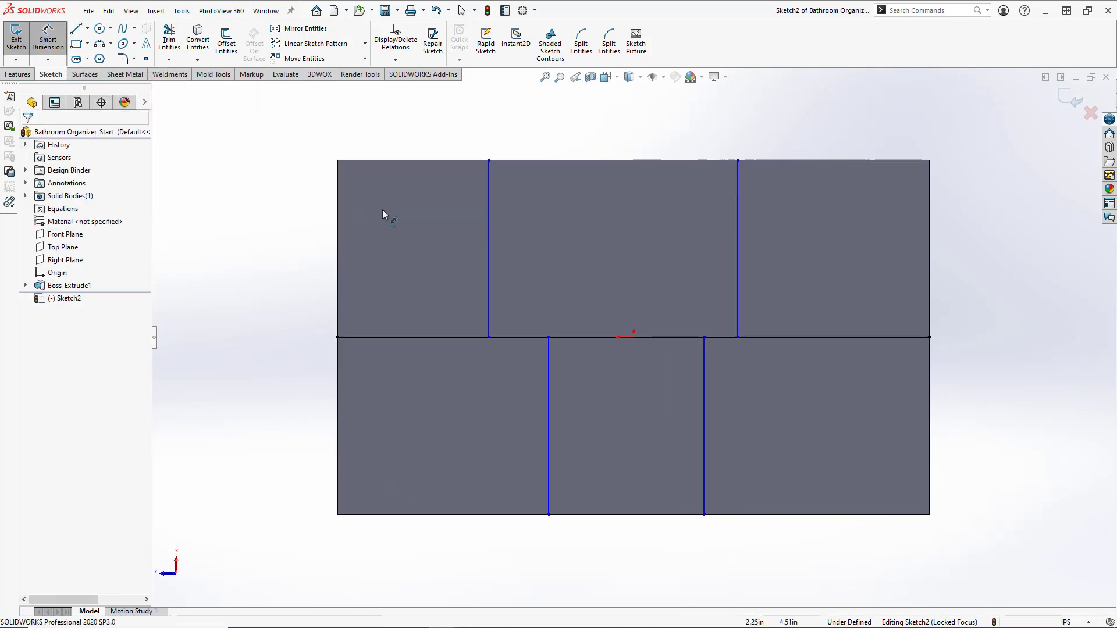
click(340, 244)
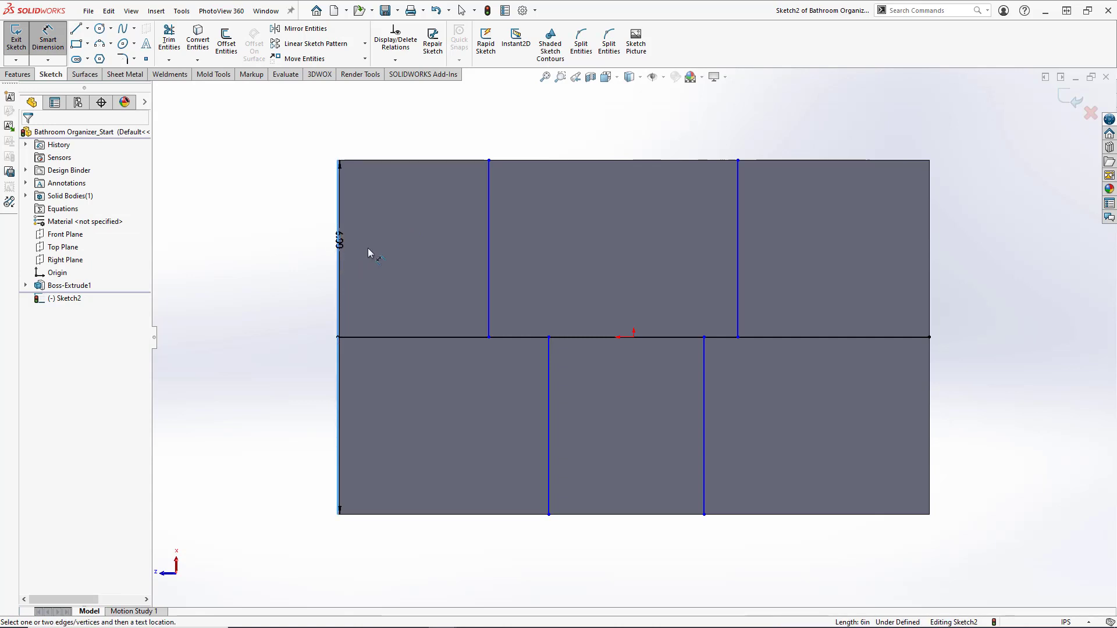
click(490, 268)
click(425, 148)
text(2.25)
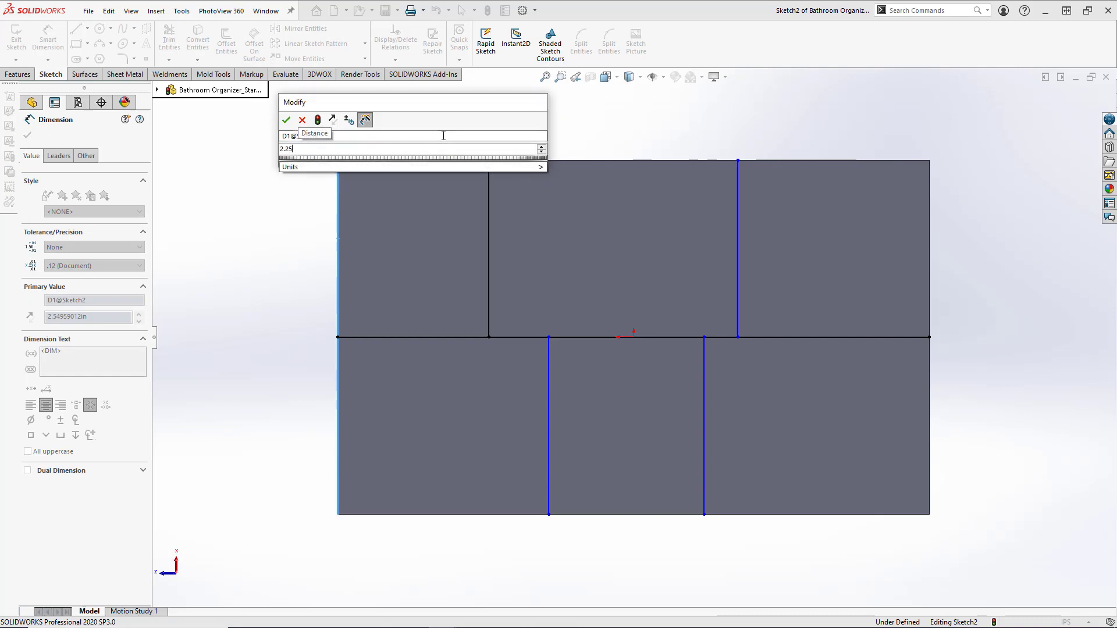
key(Return)
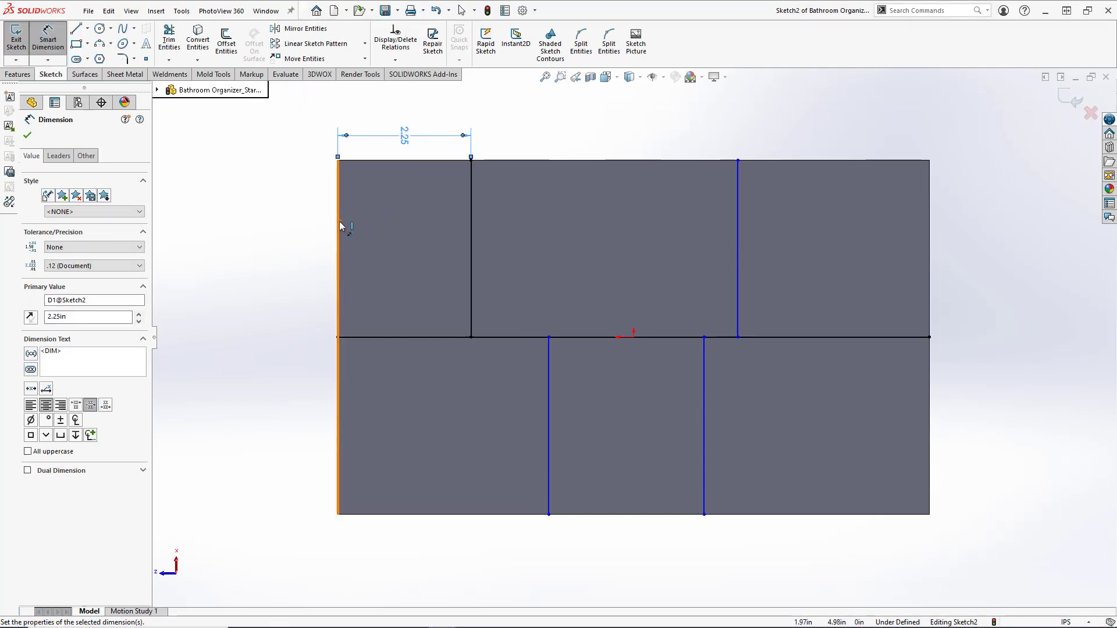
click(338, 227)
click(737, 227)
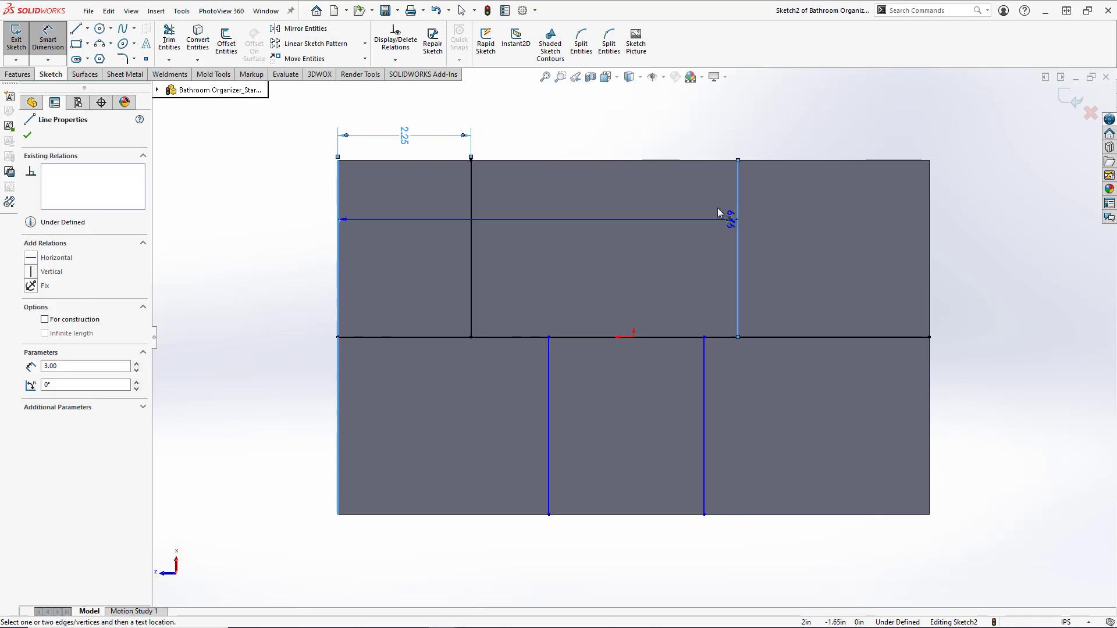
click(610, 107)
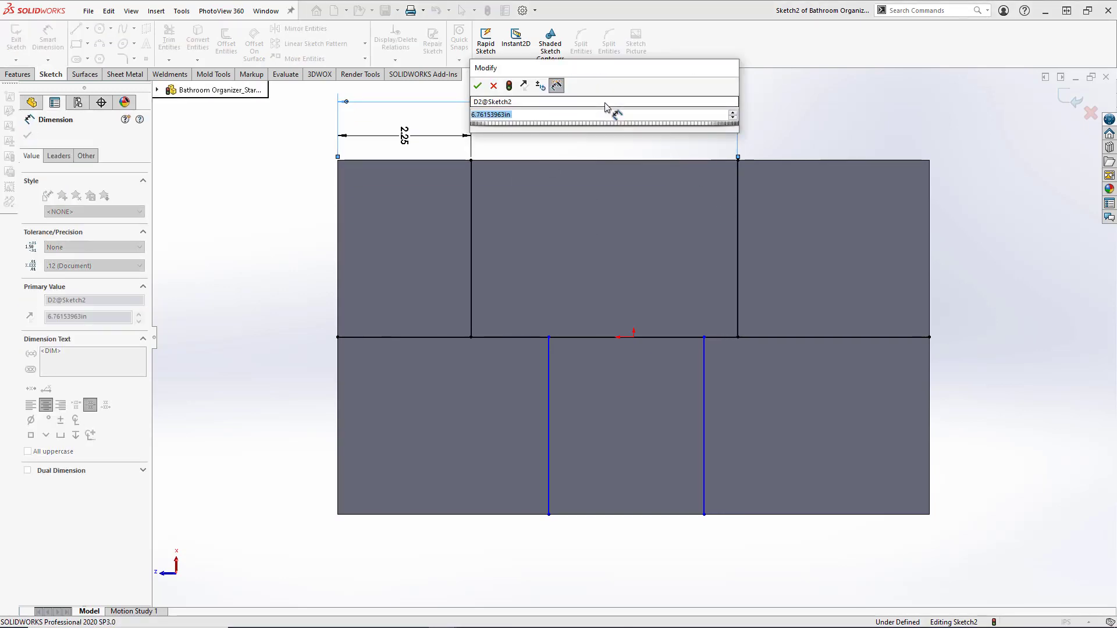
text(5.25)
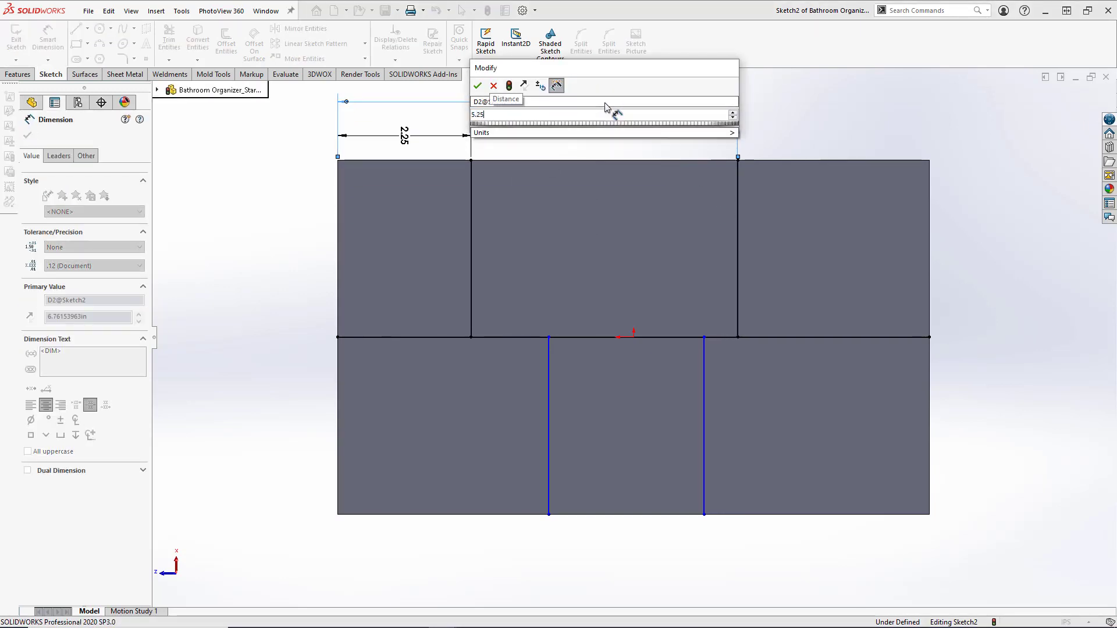
key(Return)
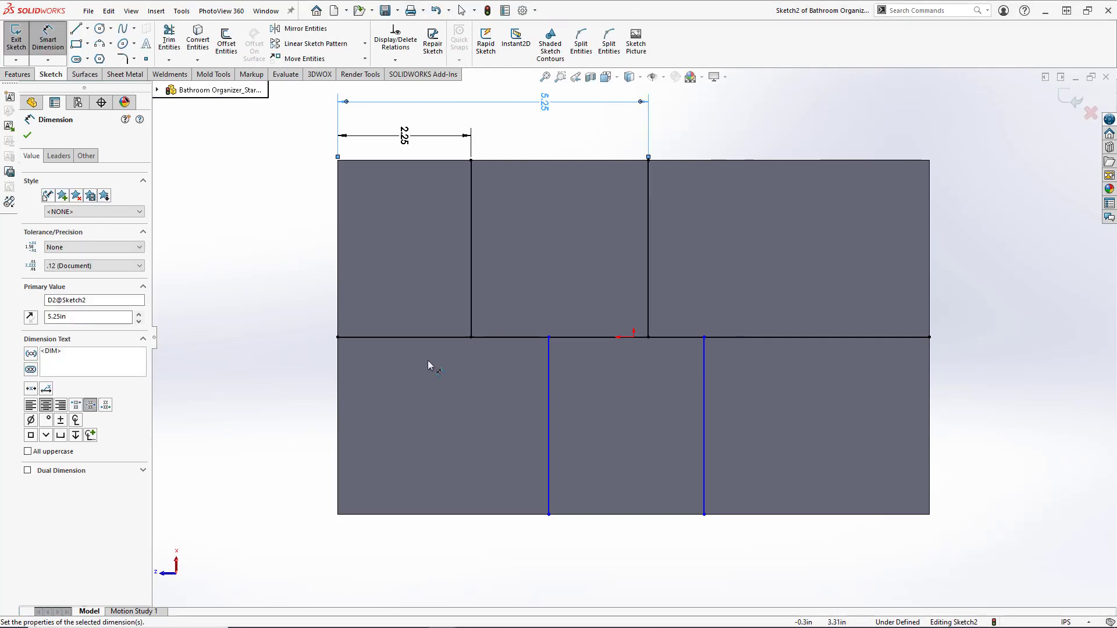
key(Escape)
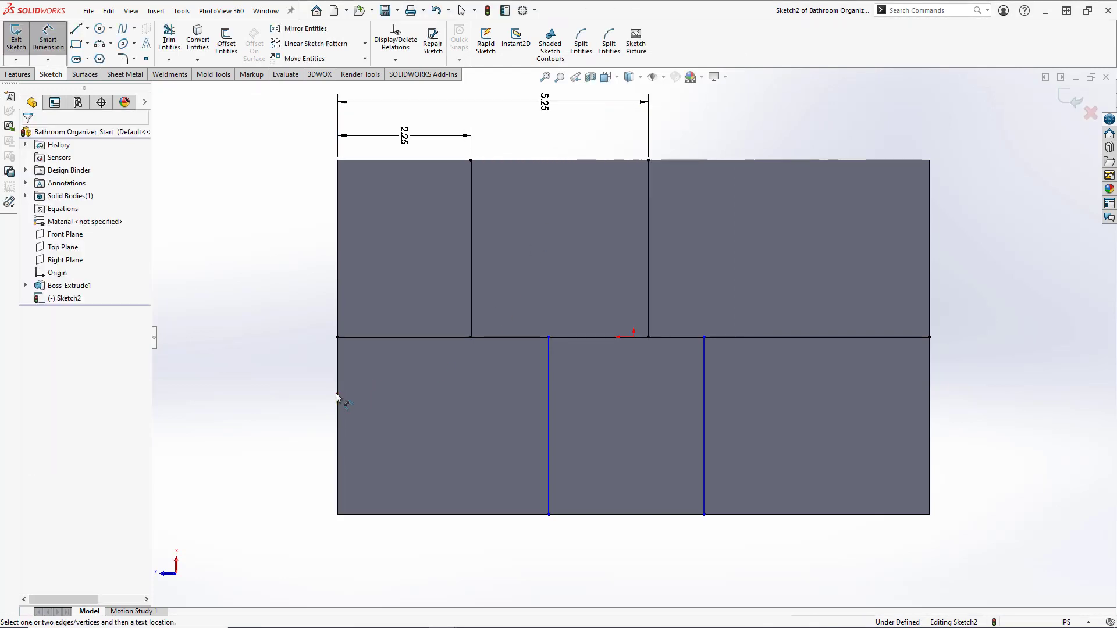
Step: Dimension the lower dividers 3.50 and 7.25 from the left edge, fully defining Sketch2
click(338, 392)
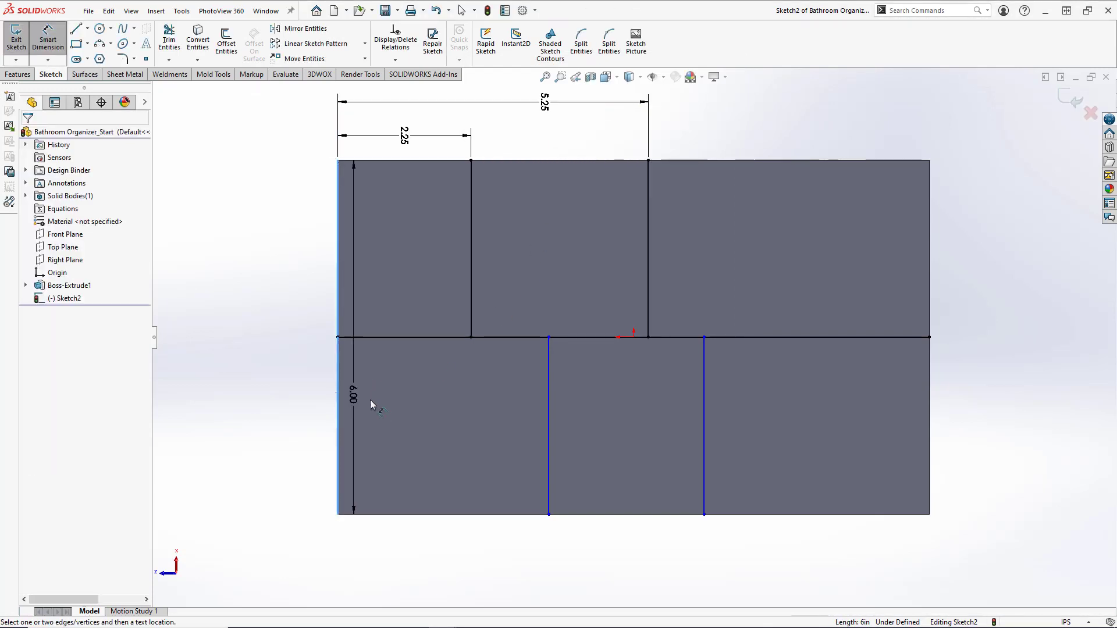
click(548, 387)
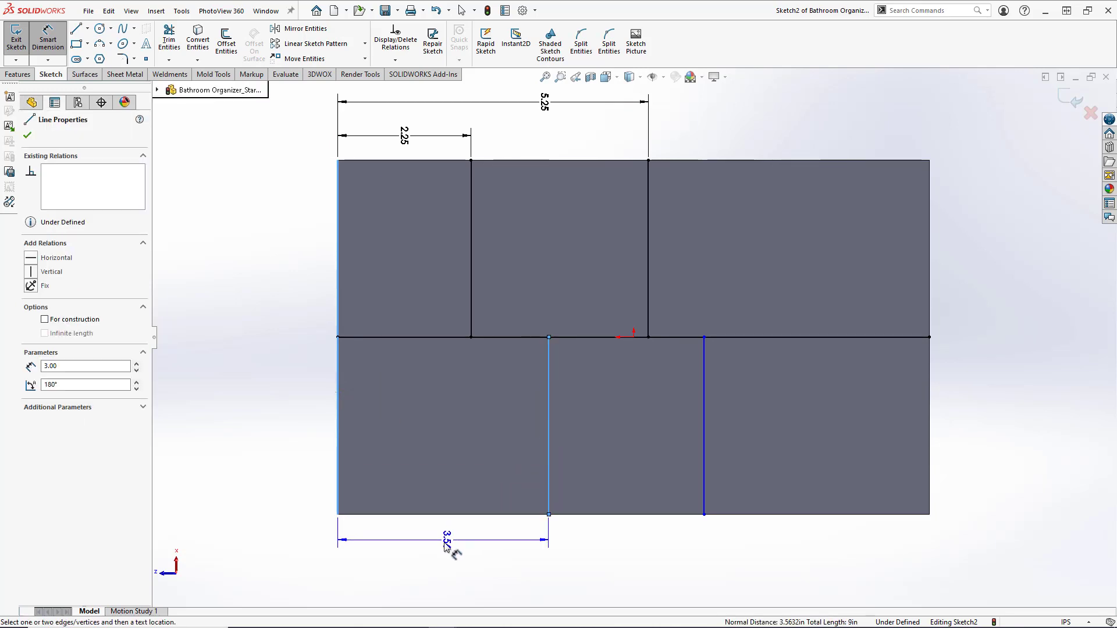
click(444, 548)
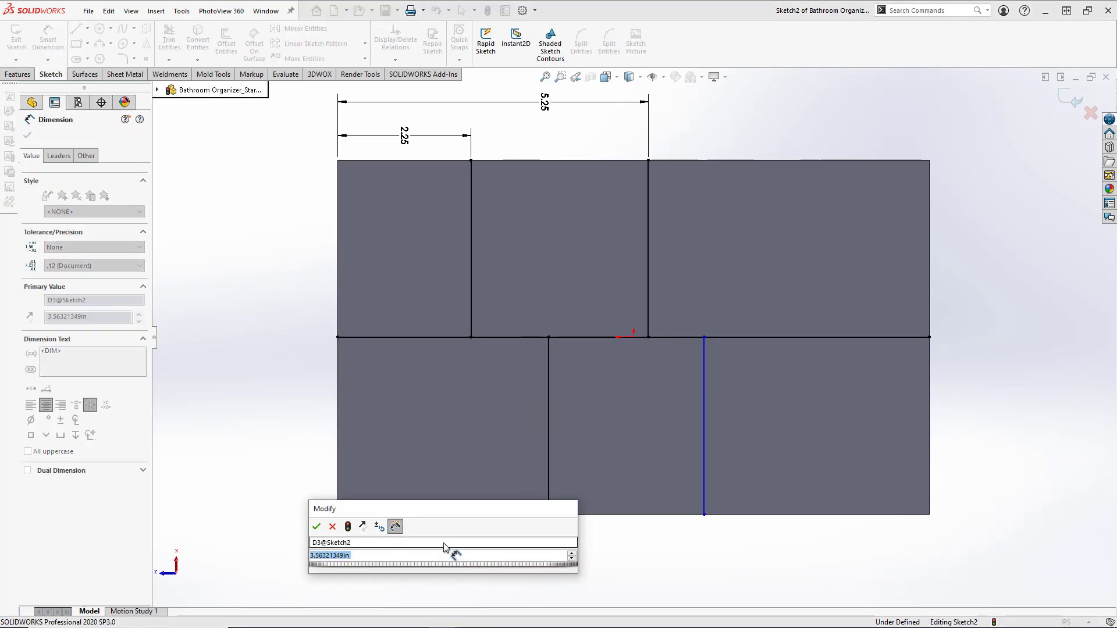
text(3.5)
key(Return)
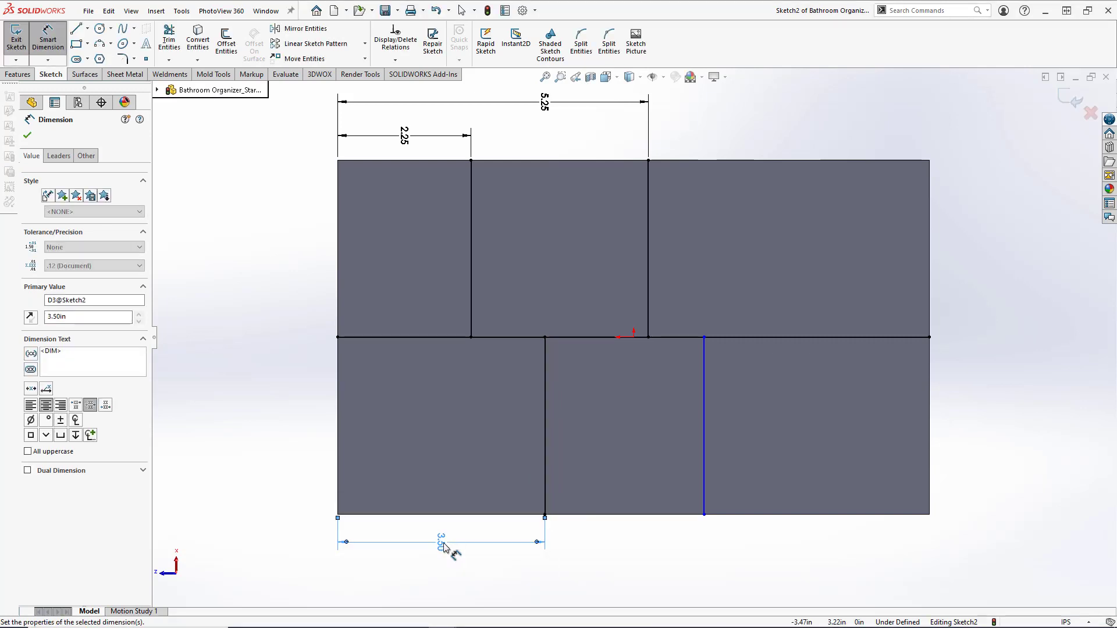
click(338, 432)
click(704, 435)
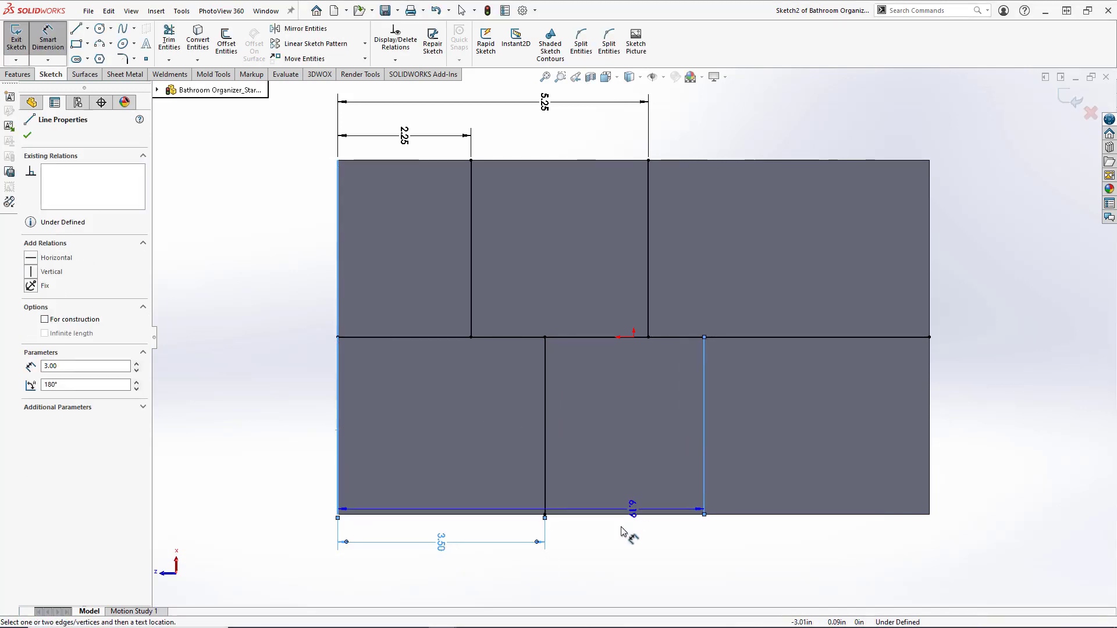
click(611, 578)
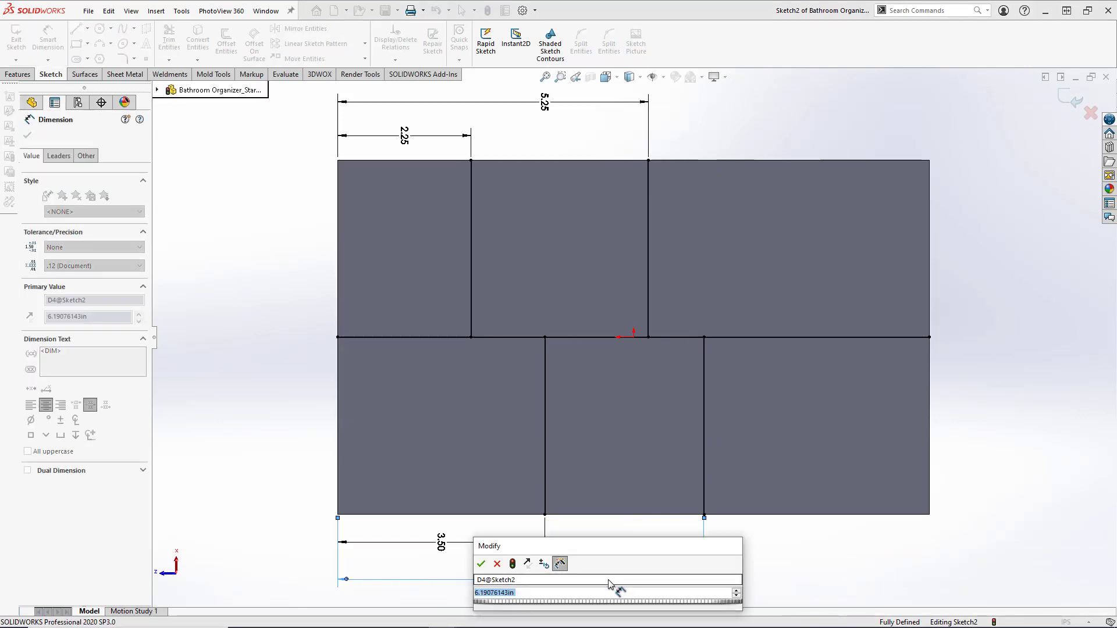
key(Return)
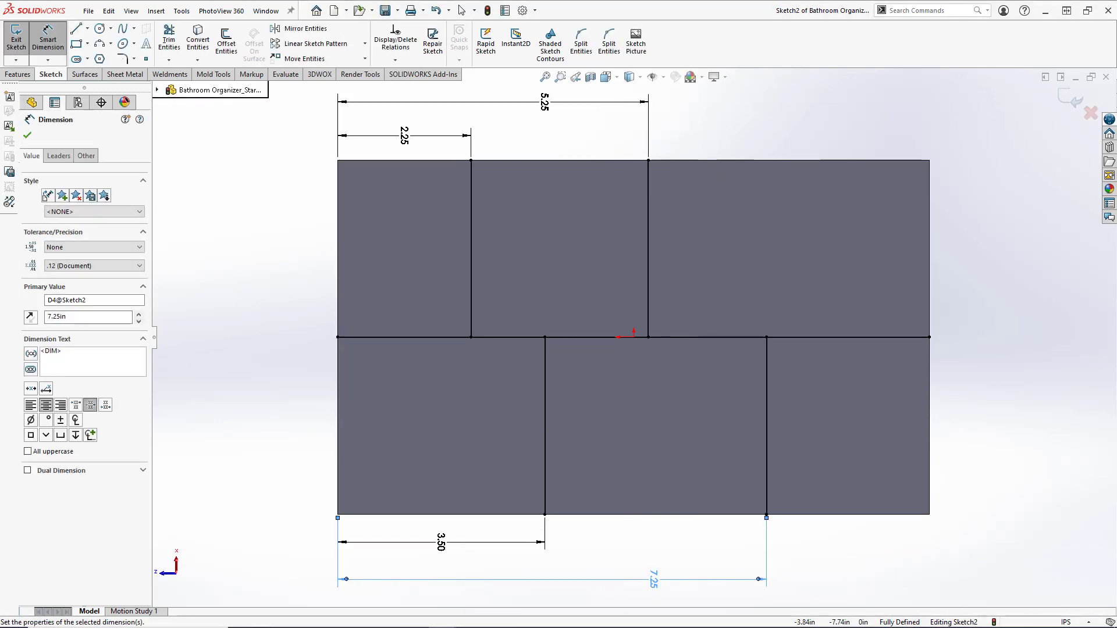
scroll(698, 489, up, 2)
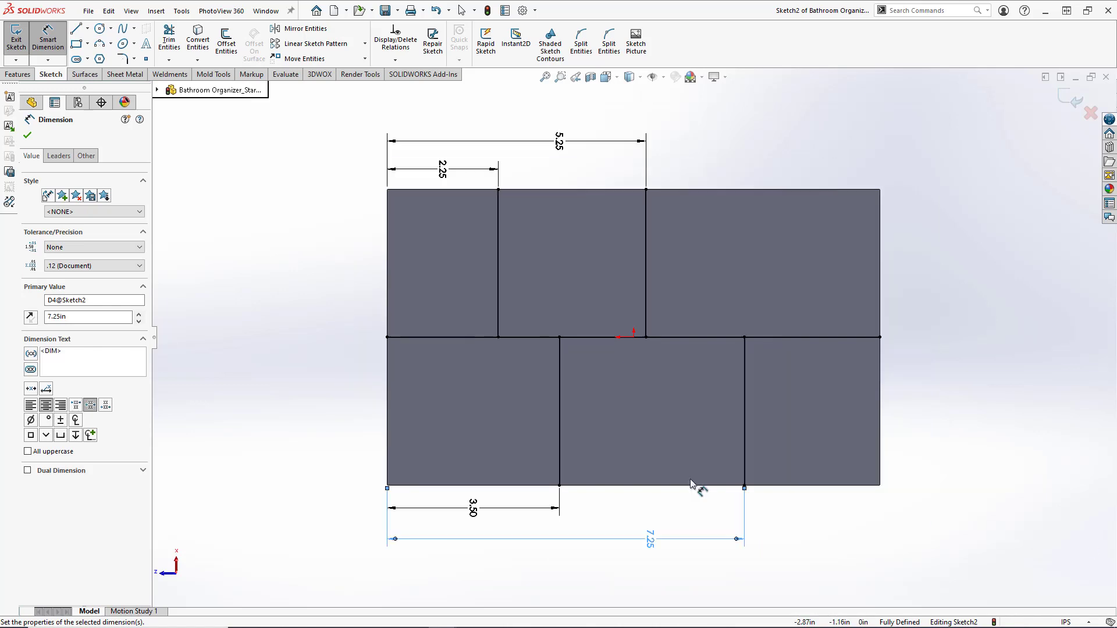
scroll(654, 465, down, 3)
scroll(582, 349, up, 1)
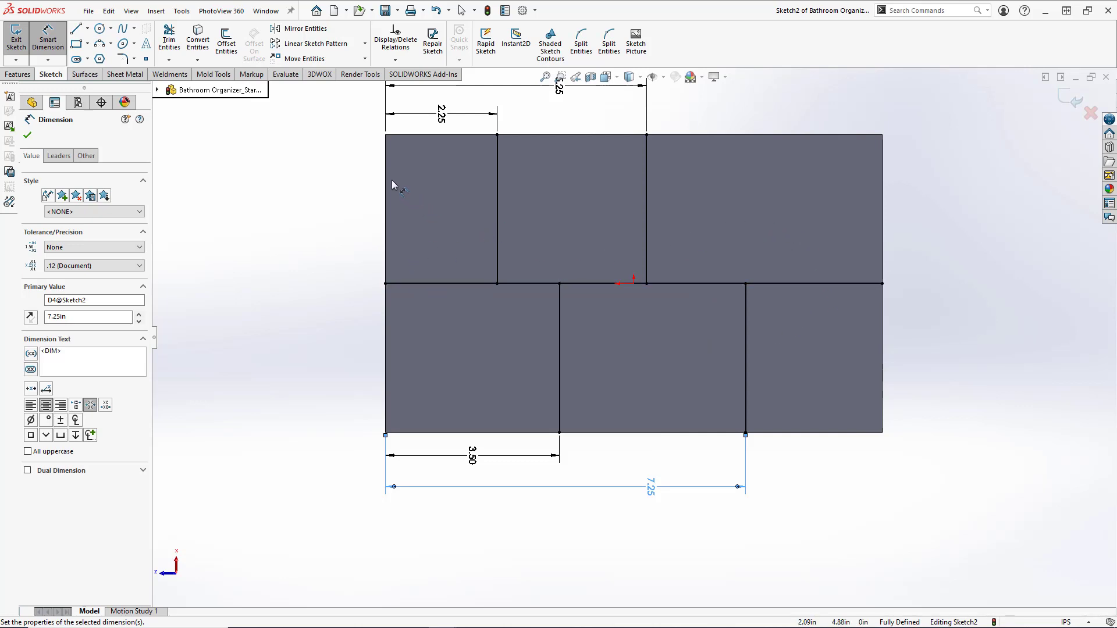
Step: Convert the middle line and four interior divider lines to construction geometry
key(Escape)
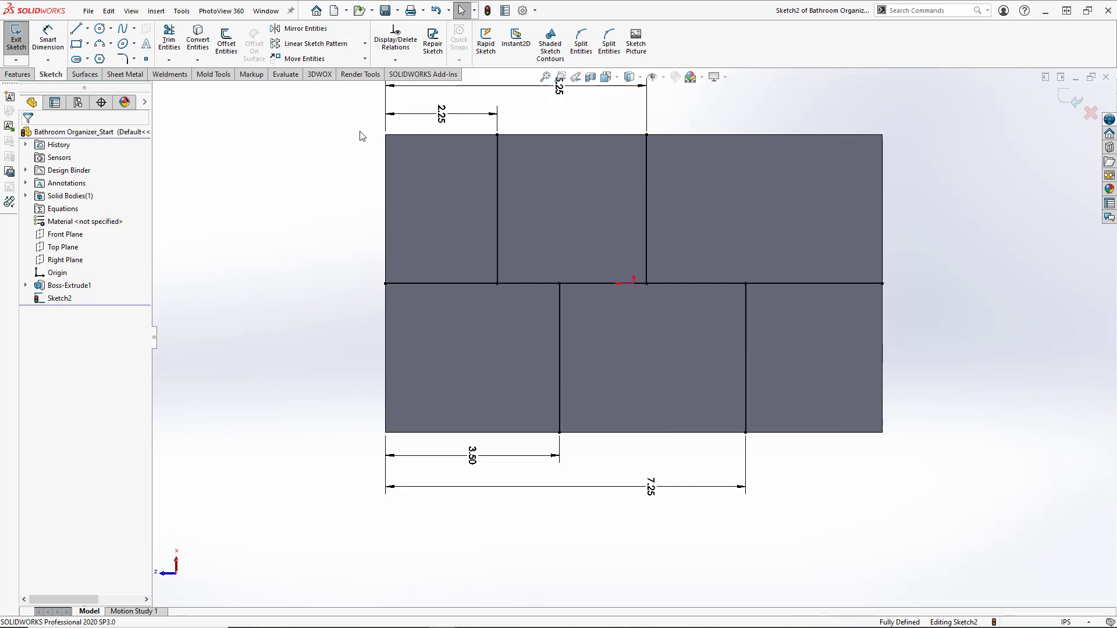
mouse_move(359, 131)
mouse_down()
mouse_move(532, 198)
mouse_move(774, 330)
mouse_move(840, 407)
mouse_move(900, 440)
mouse_up()
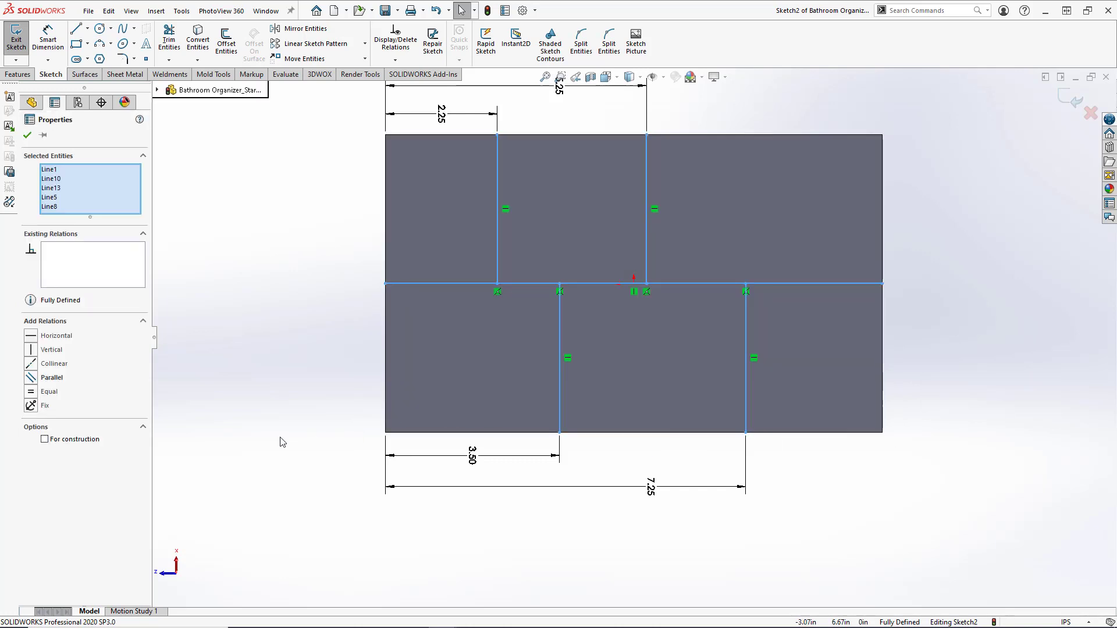
click(84, 444)
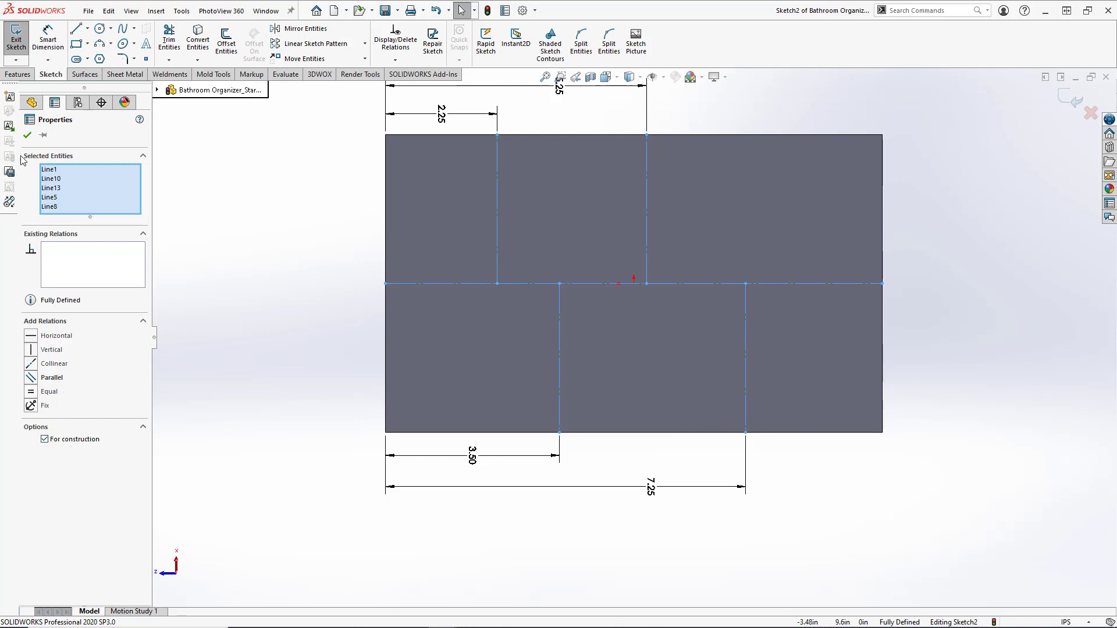
Step: Set up Offset Entities at 0.125 in, bi-directional, with the tool pinned open
click(27, 136)
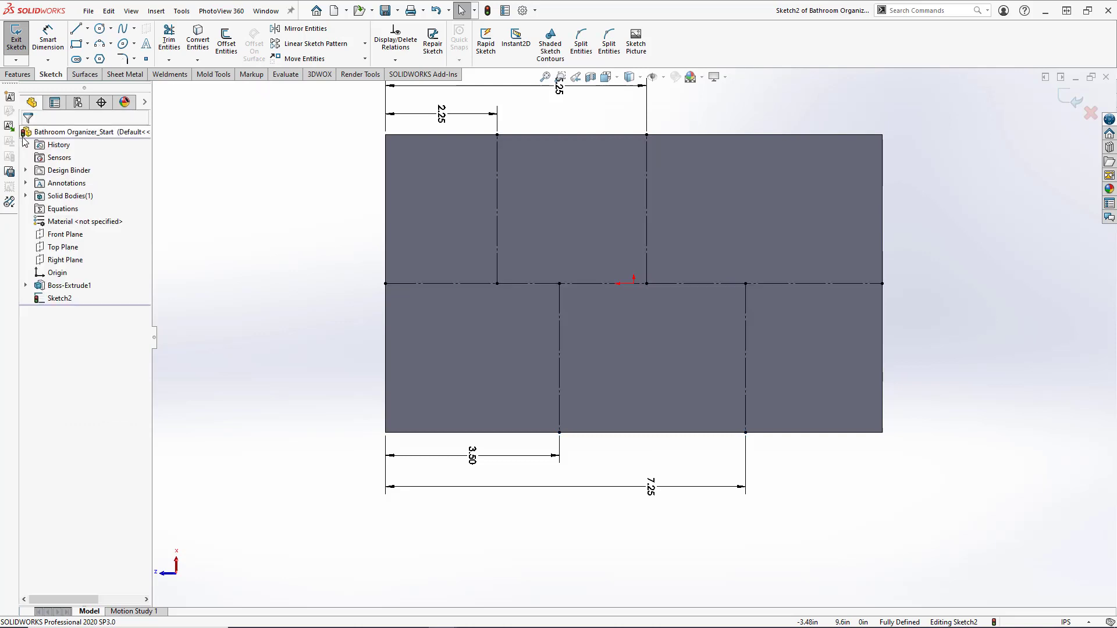
click(227, 47)
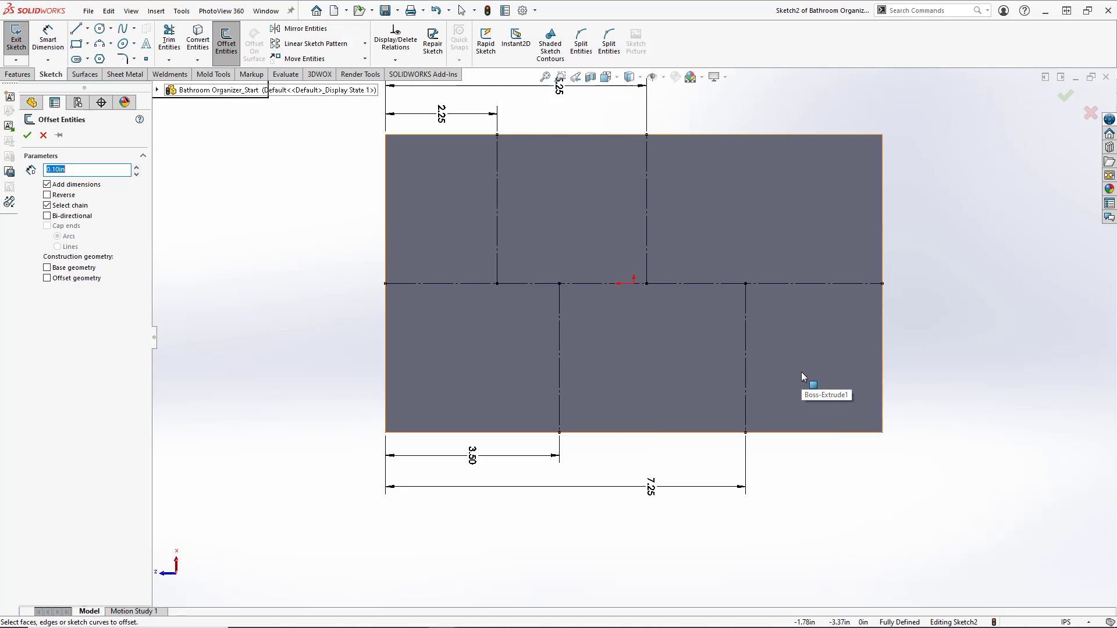
text(.125)
key(Return)
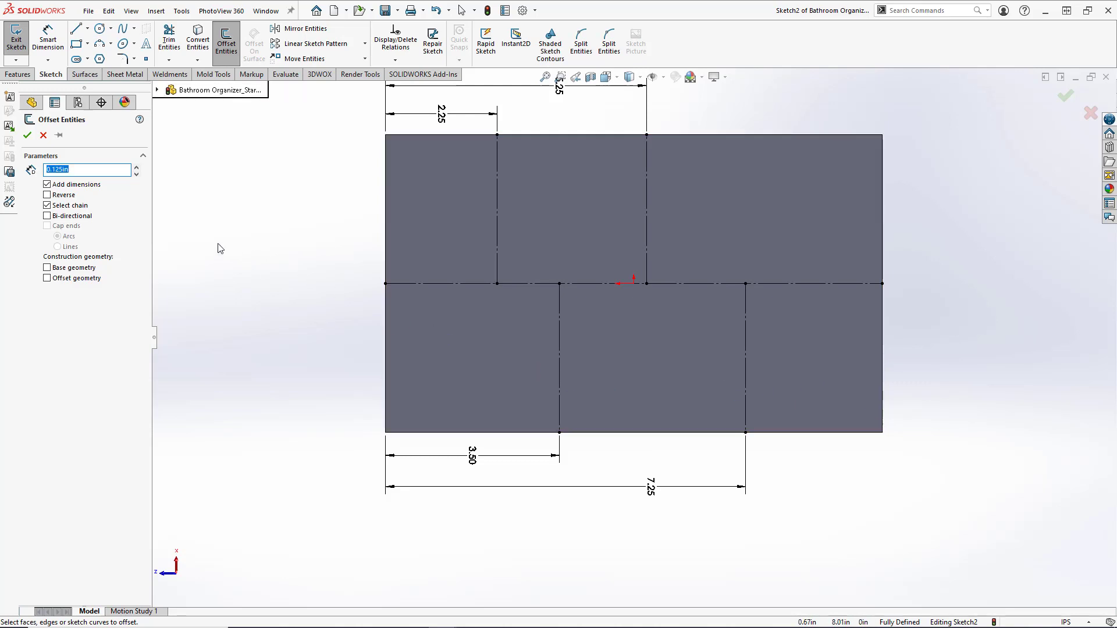
click(65, 218)
click(59, 135)
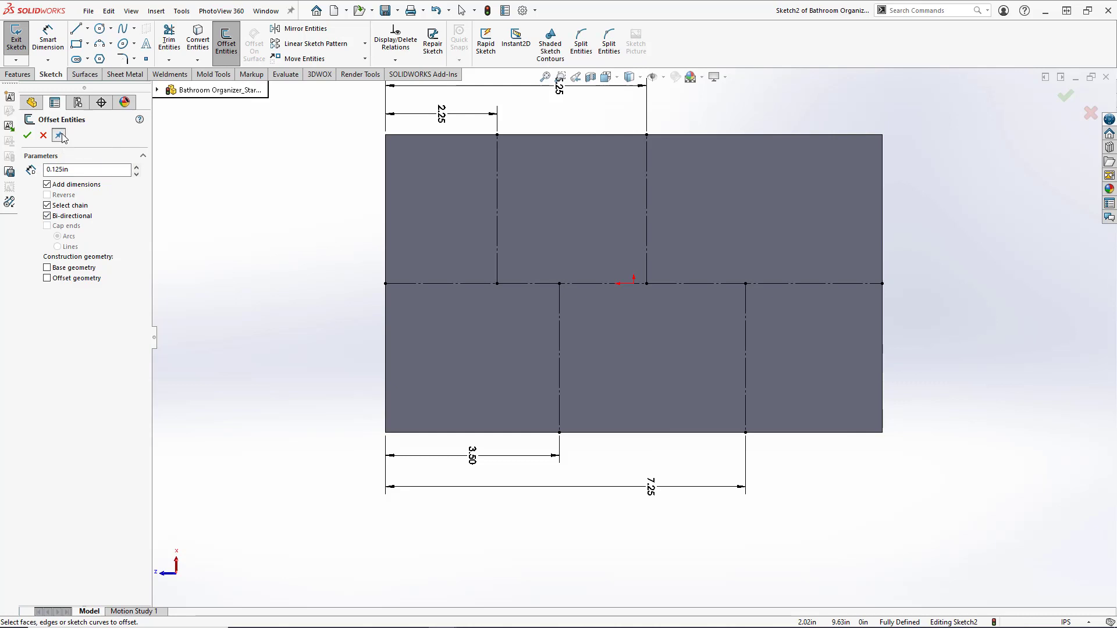
Step: Select the four dividers and the horizontal centre line to preview their offsets
click(497, 246)
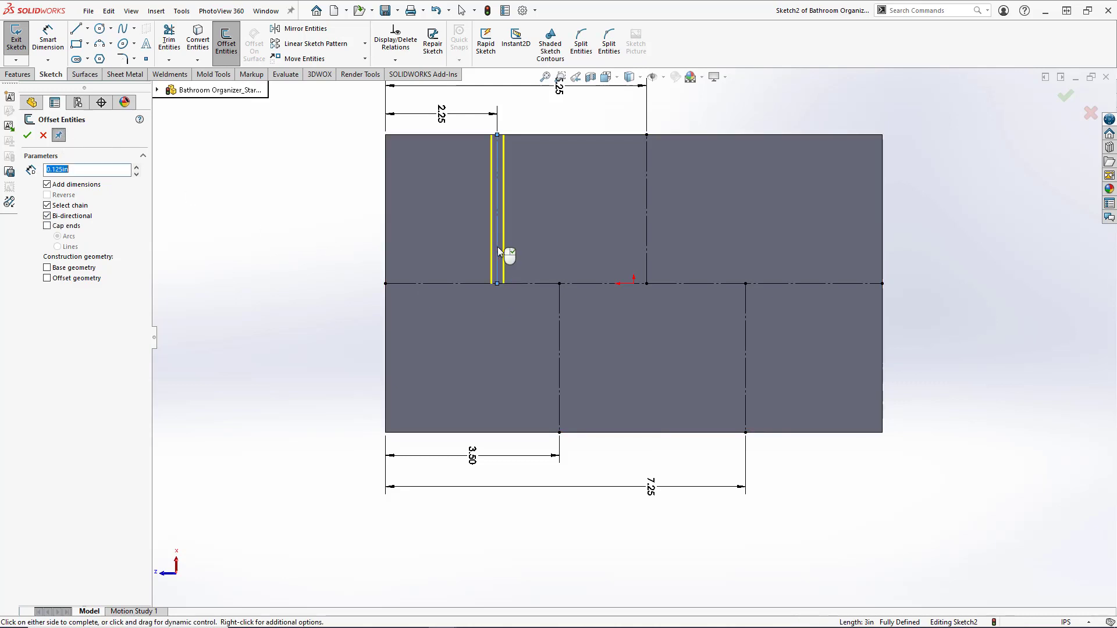
click(560, 306)
click(644, 246)
click(745, 313)
click(719, 284)
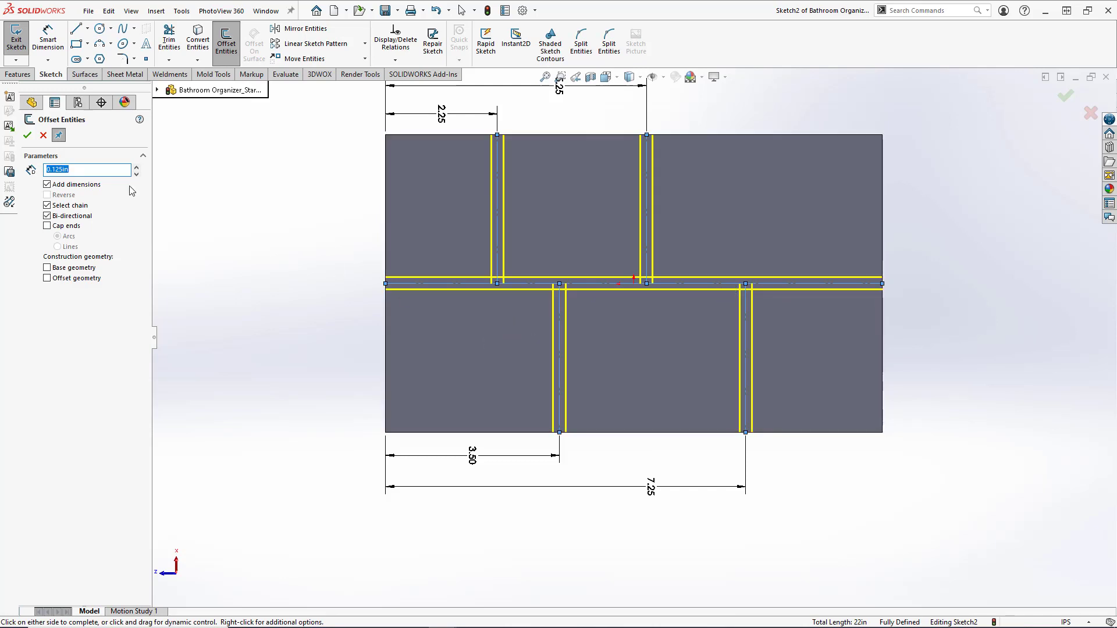
Step: Accept the divider offsets and set a one-sided 0.25 in offset distance
click(27, 135)
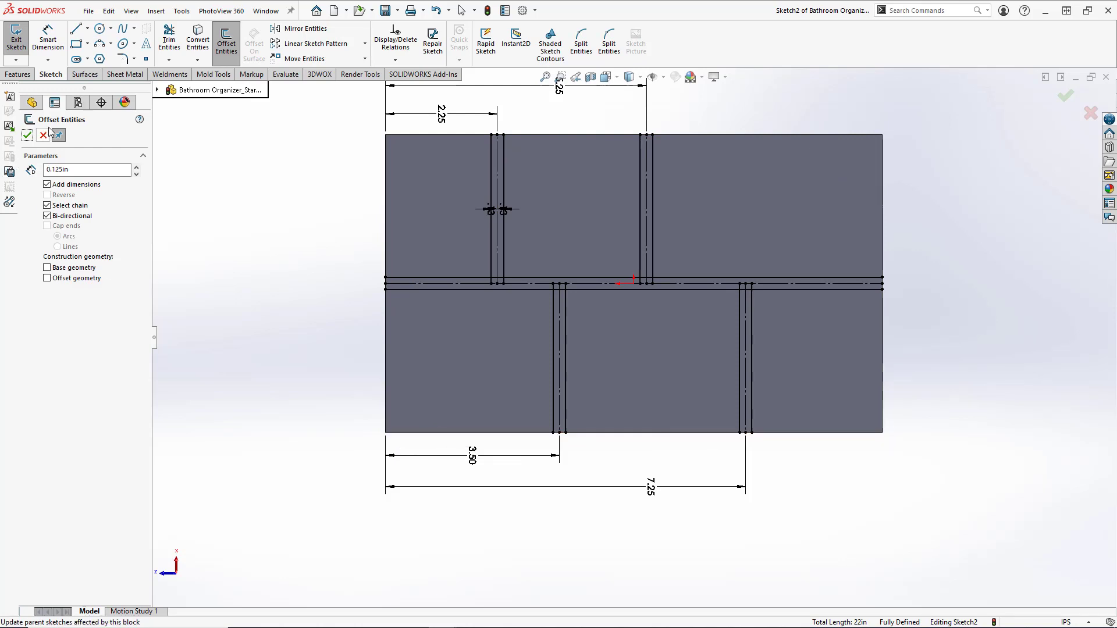
drag(74, 169, 21, 172)
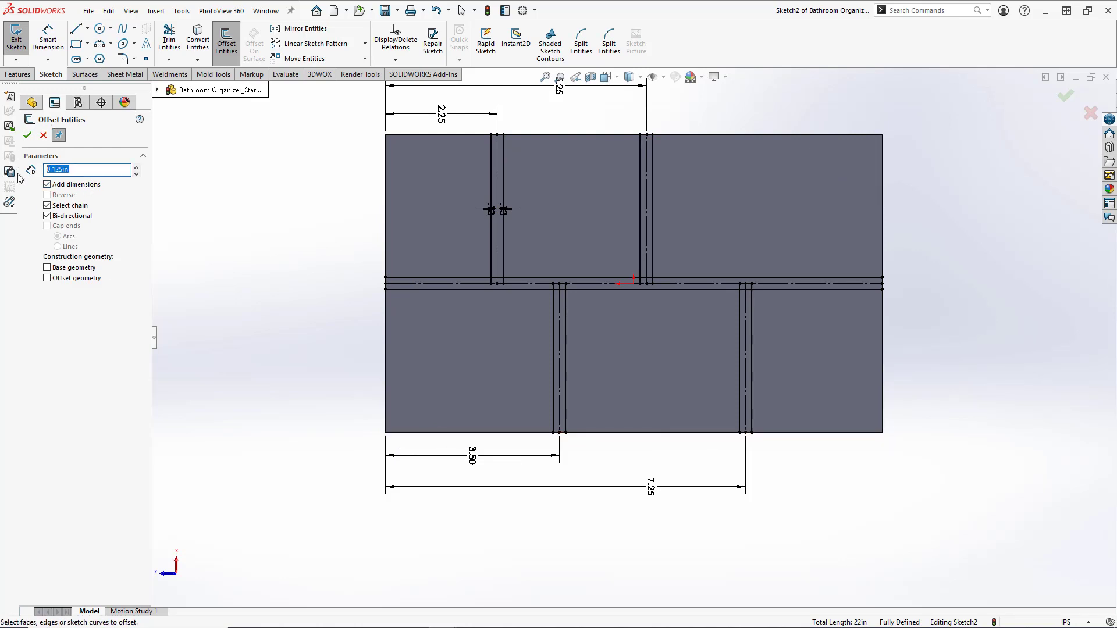
text(.25)
key(Return)
click(47, 216)
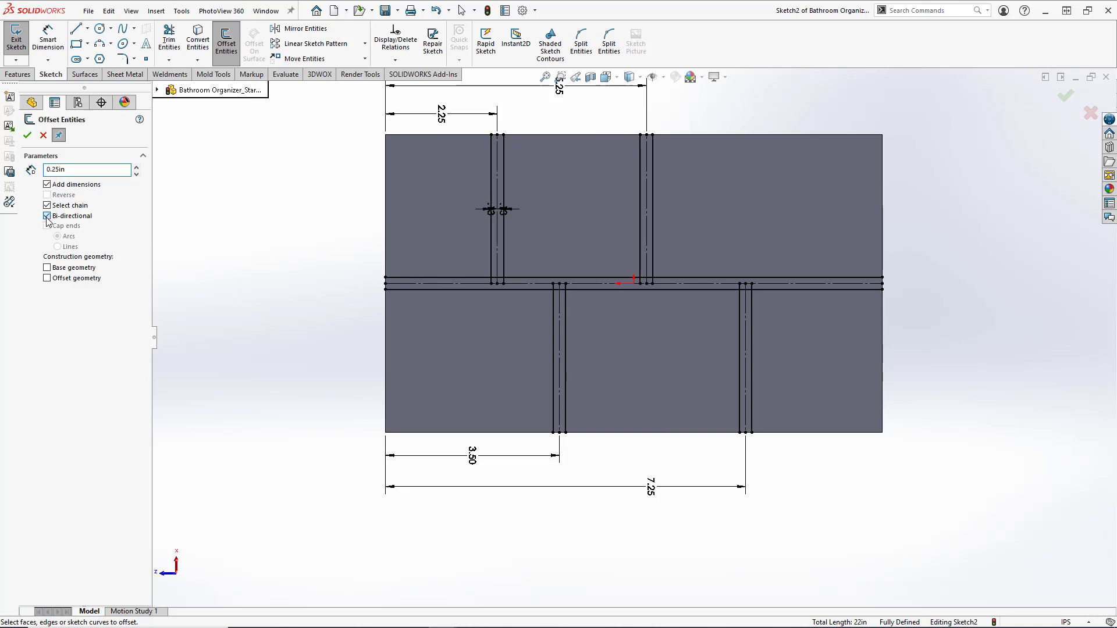
Step: Offset the left, top, right and bottom outer edges 0.25 in inward
click(386, 213)
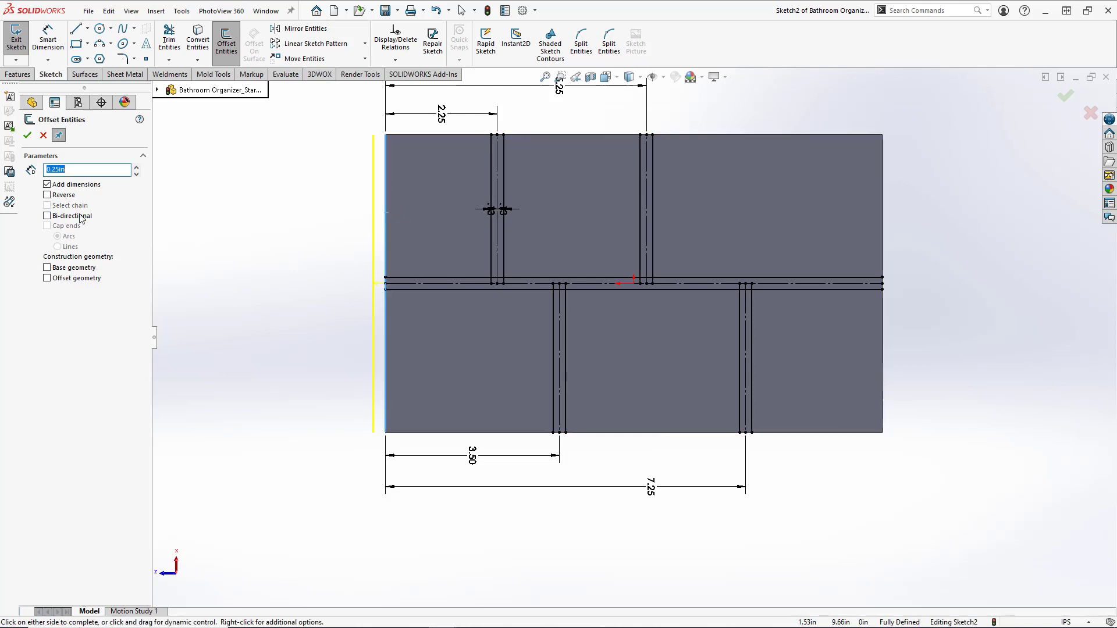
click(47, 195)
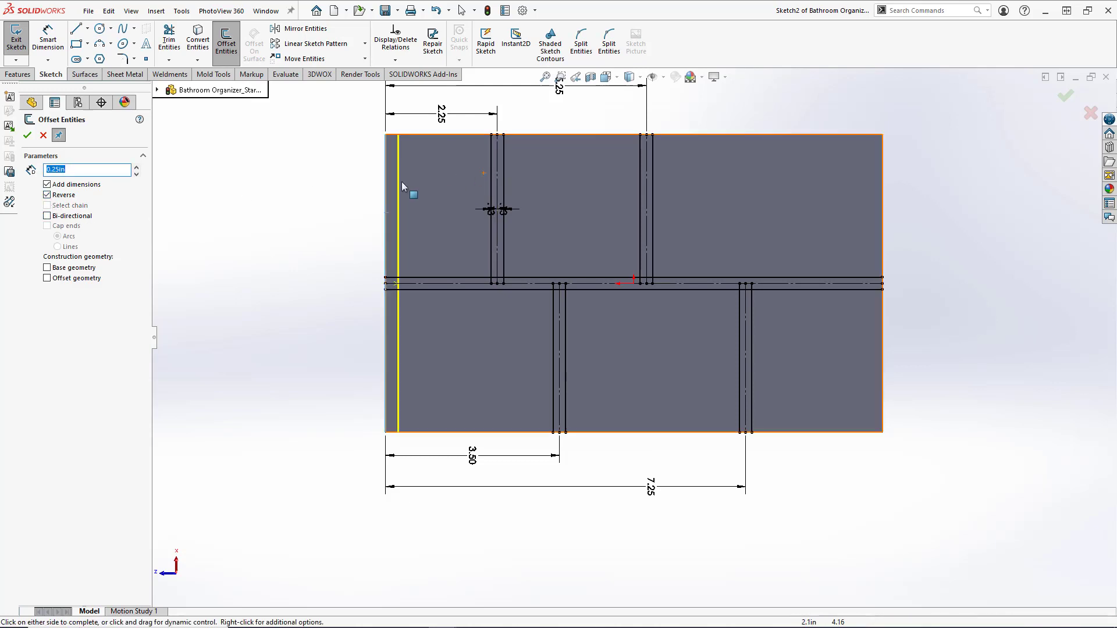
click(442, 136)
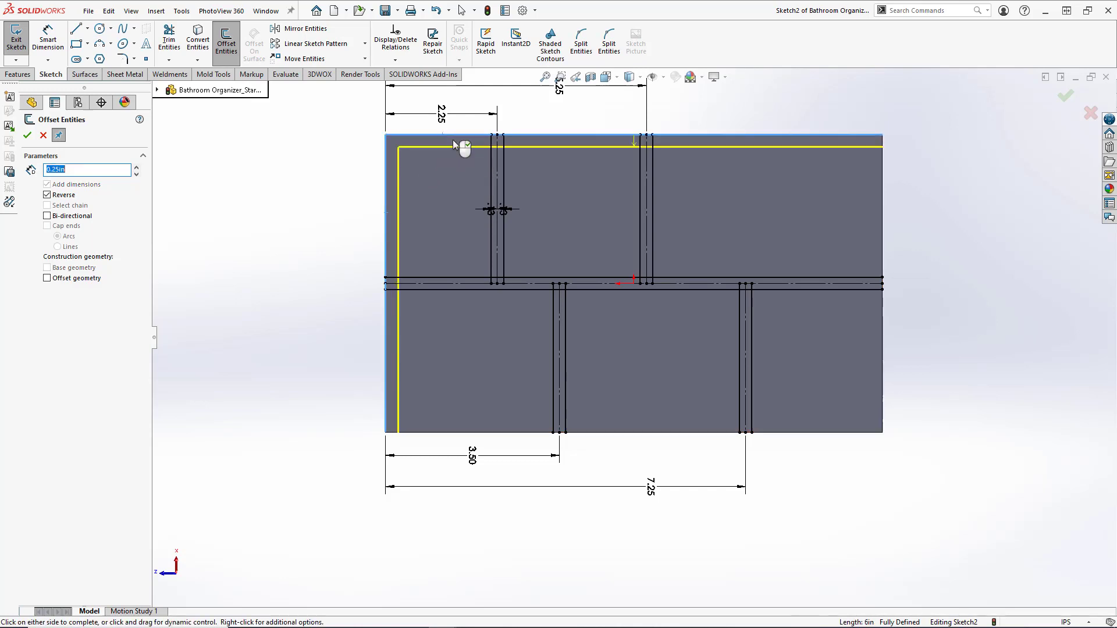
click(881, 177)
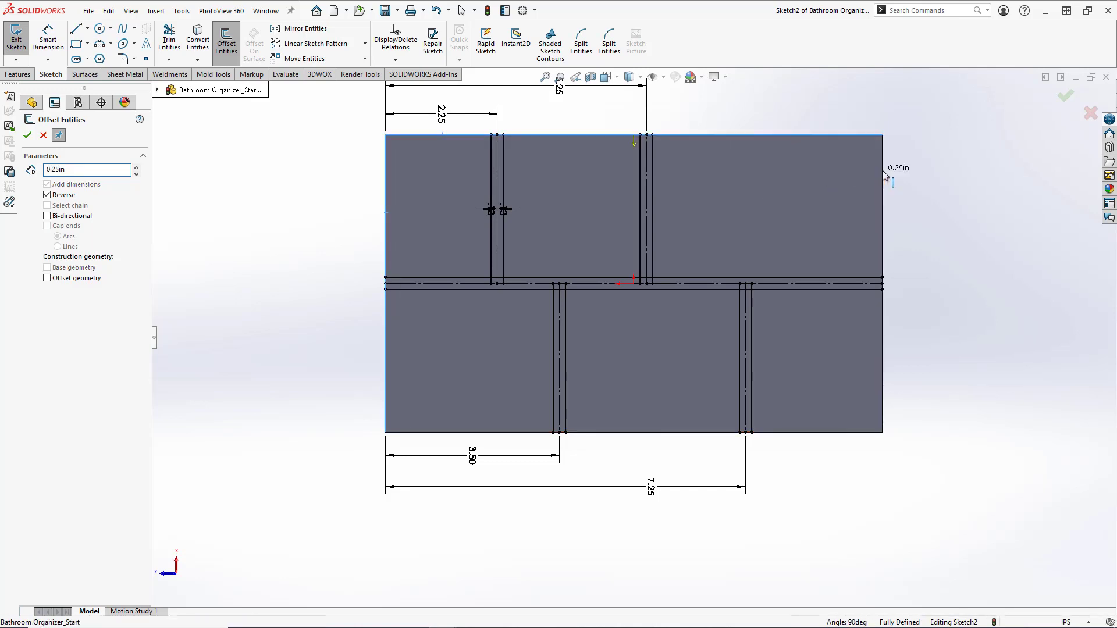
click(798, 432)
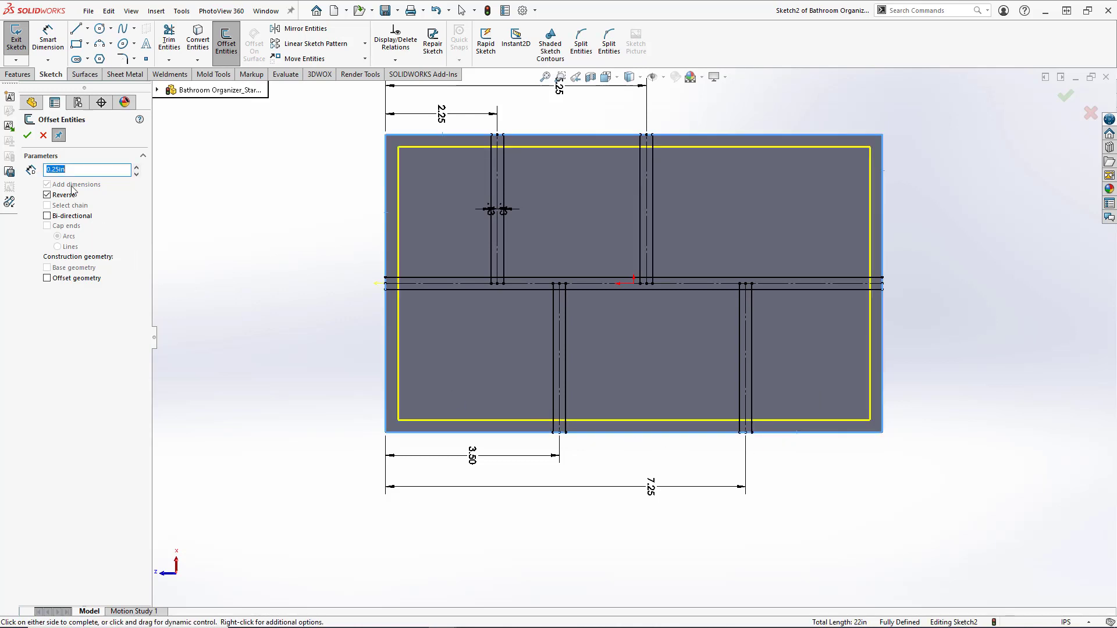
click(28, 136)
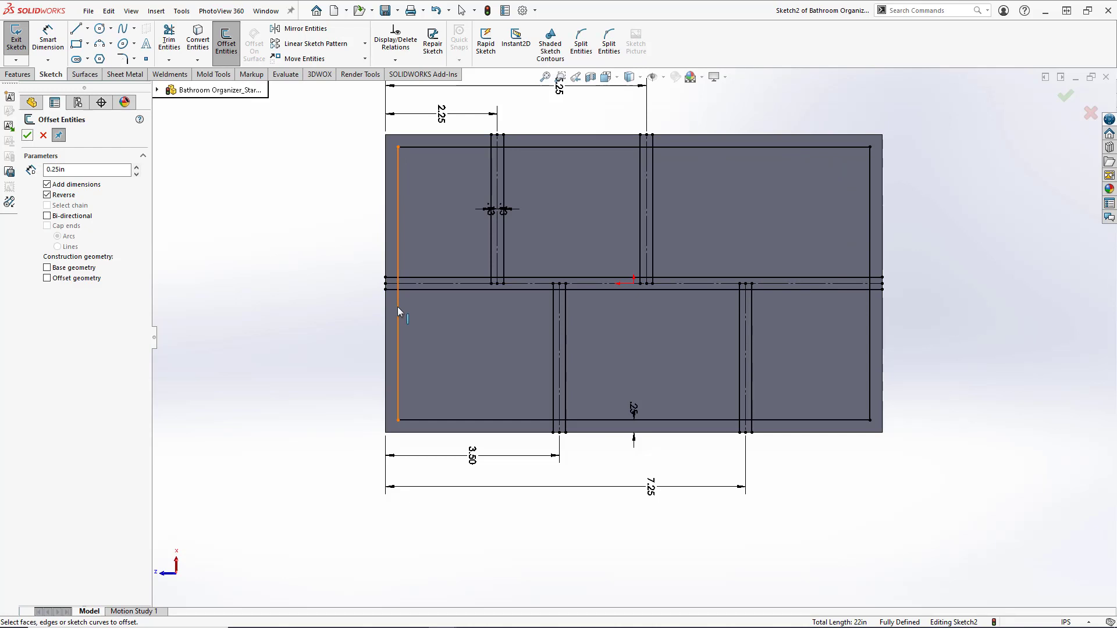
click(26, 137)
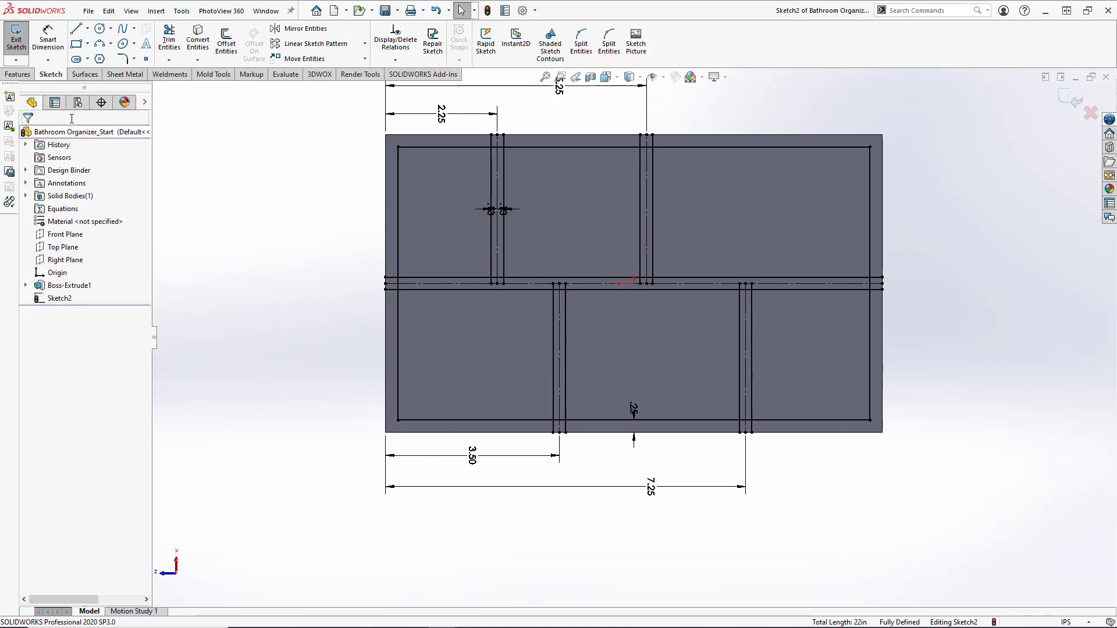
Step: Start Trim Entities and enable keeping trimmed entities as construction geometry
click(175, 55)
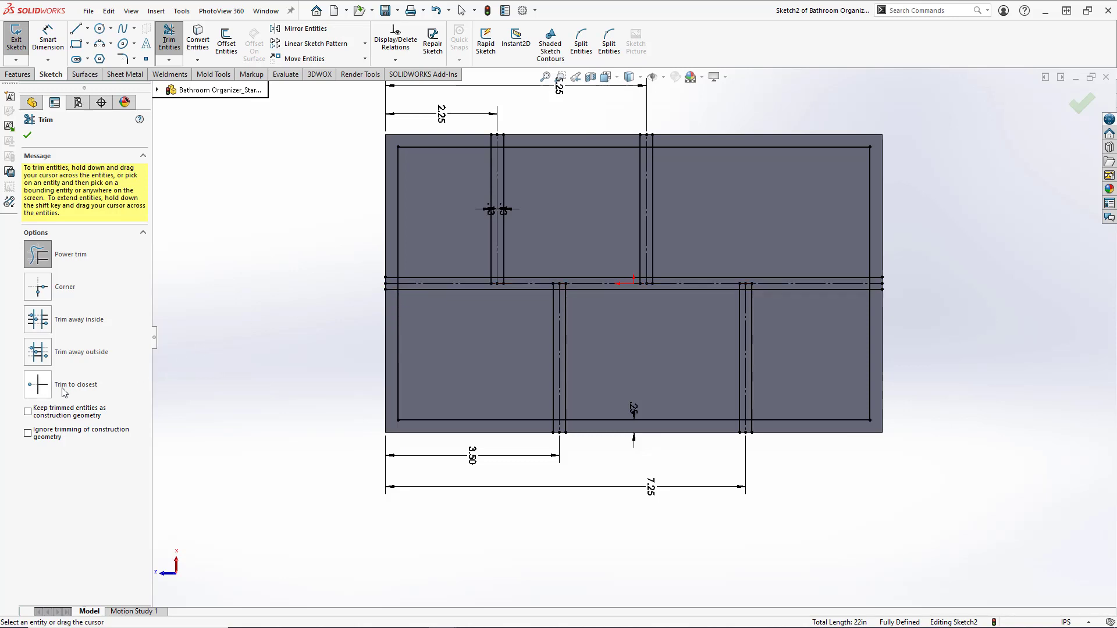
click(27, 412)
Step: Ignore construction geometry and power-trim the excess stubs at the left and middle divider junctions
click(27, 433)
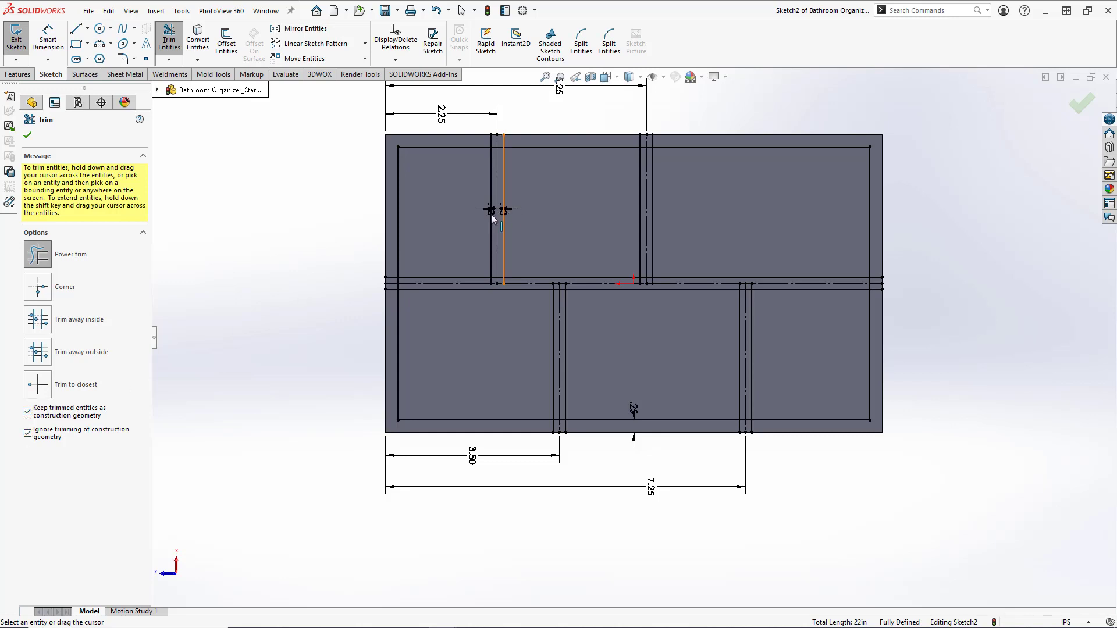
scroll(420, 236, down, 5)
scroll(395, 334, down, 2)
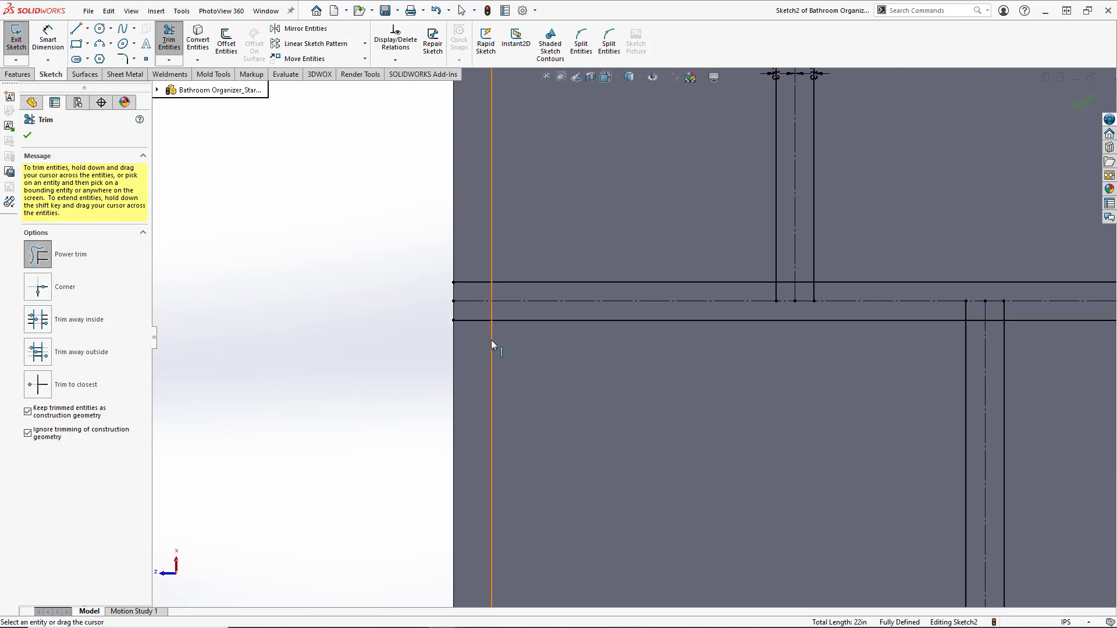
mouse_move(464, 344)
mouse_down()
mouse_move(500, 300)
mouse_move(500, 288)
mouse_move(470, 271)
mouse_up()
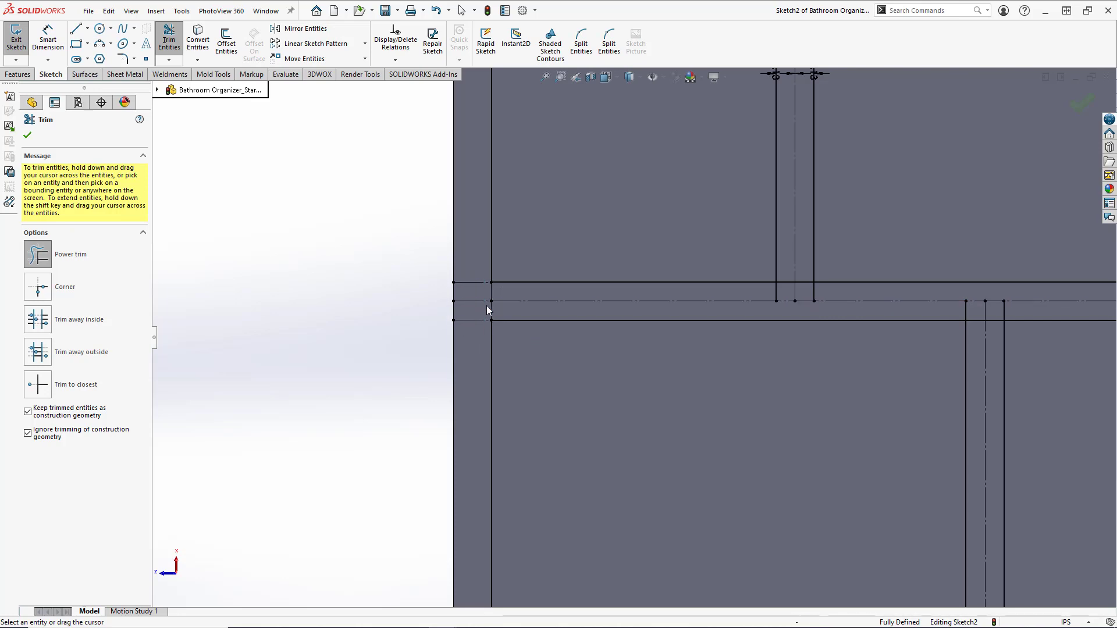
scroll(518, 297, up, 3)
scroll(729, 306, down, 5)
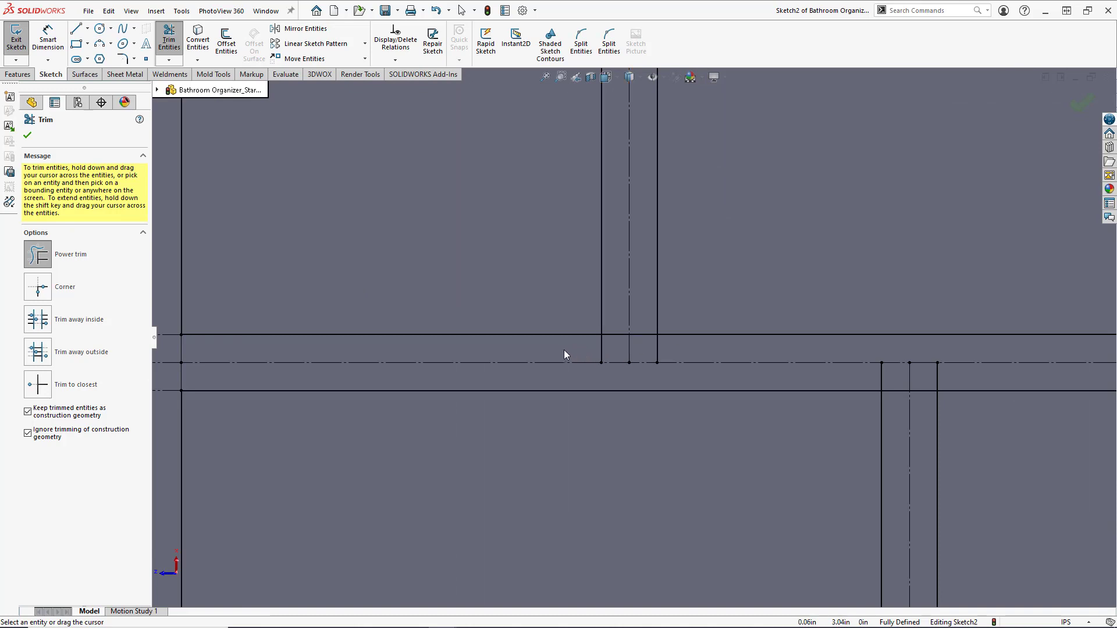
mouse_move(561, 349)
mouse_down()
mouse_move(615, 340)
mouse_move(626, 326)
mouse_move(663, 353)
mouse_up()
scroll(864, 382, down, 2)
drag(621, 318, 635, 353)
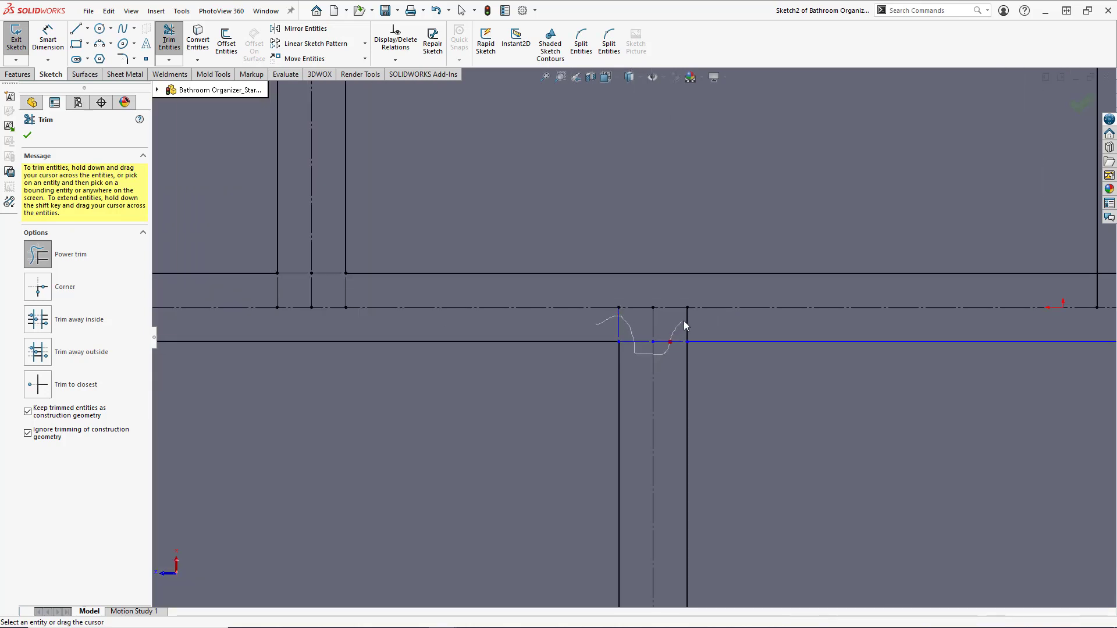
mouse_move(685, 320)
mouse_down()
mouse_move(773, 323)
mouse_move(798, 302)
mouse_up()
scroll(701, 317, up, 3)
scroll(809, 320, down, 3)
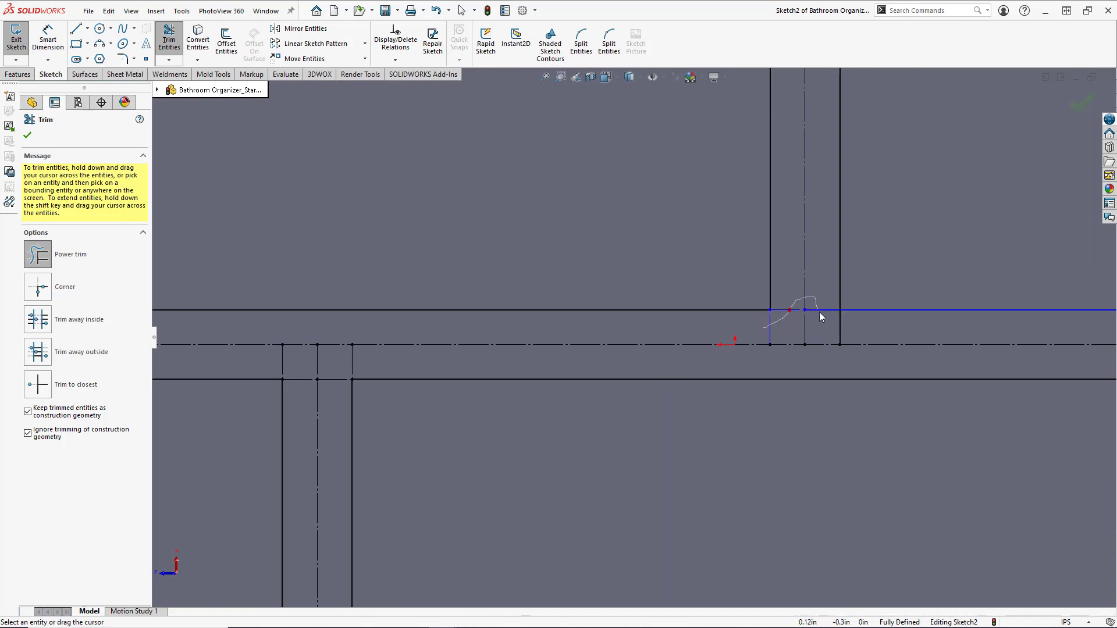
scroll(981, 357, up, 2)
scroll(981, 357, down, 2)
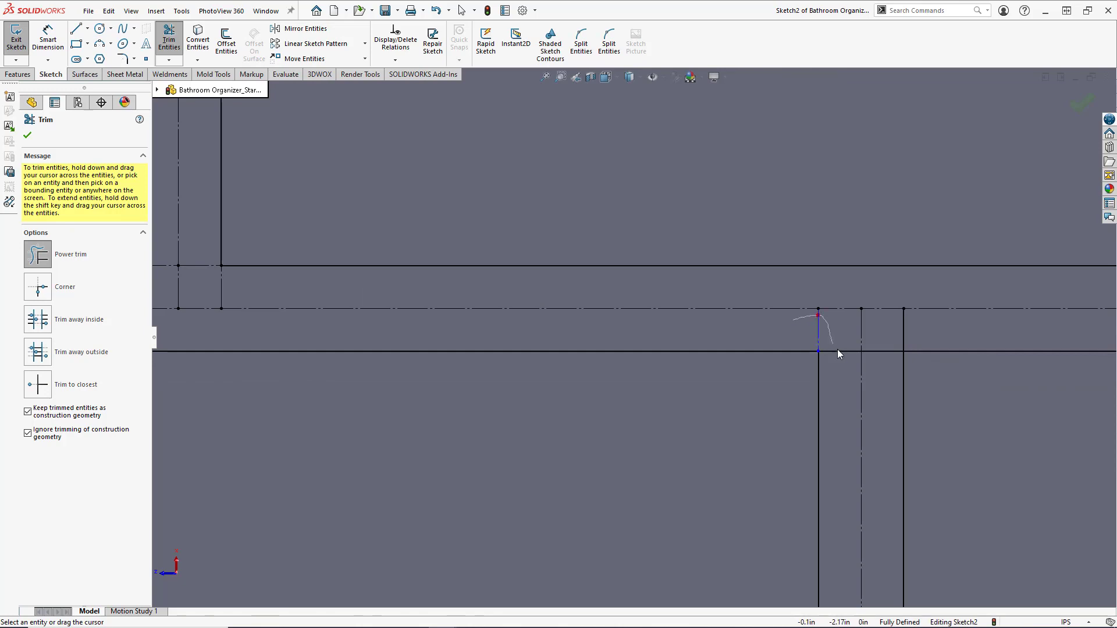
Step: Trim the remaining stubs at the right divider, top edge and bottom edge junctions
drag(842, 355, 917, 329)
scroll(915, 329, up, 4)
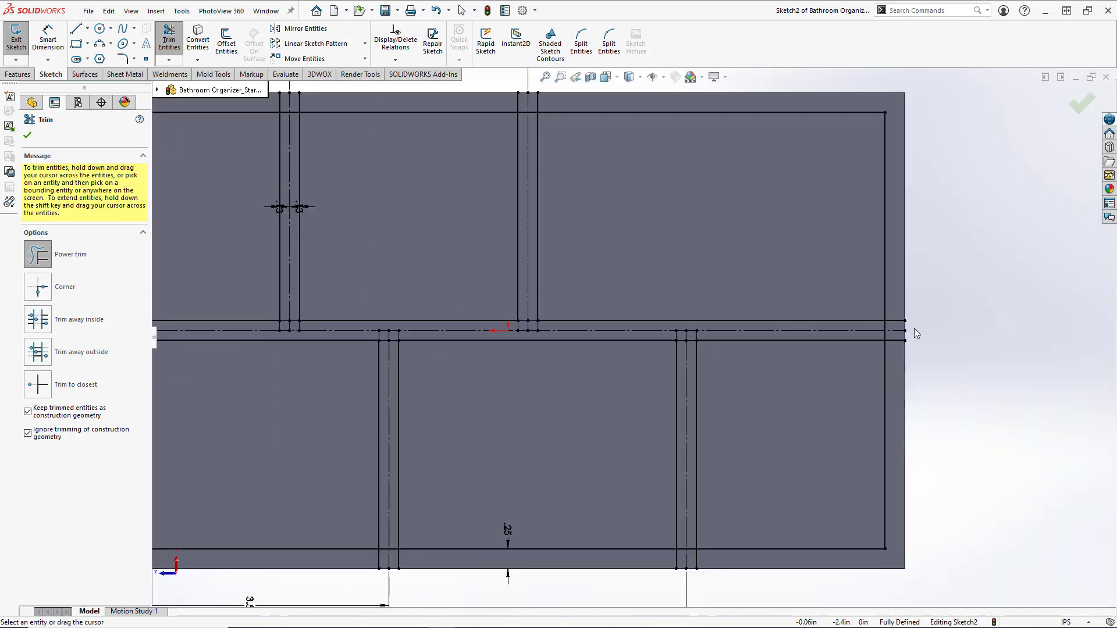
scroll(910, 331, down, 2)
mouse_move(836, 361)
mouse_down()
mouse_move(835, 350)
mouse_move(813, 348)
mouse_up()
scroll(632, 254, up, 3)
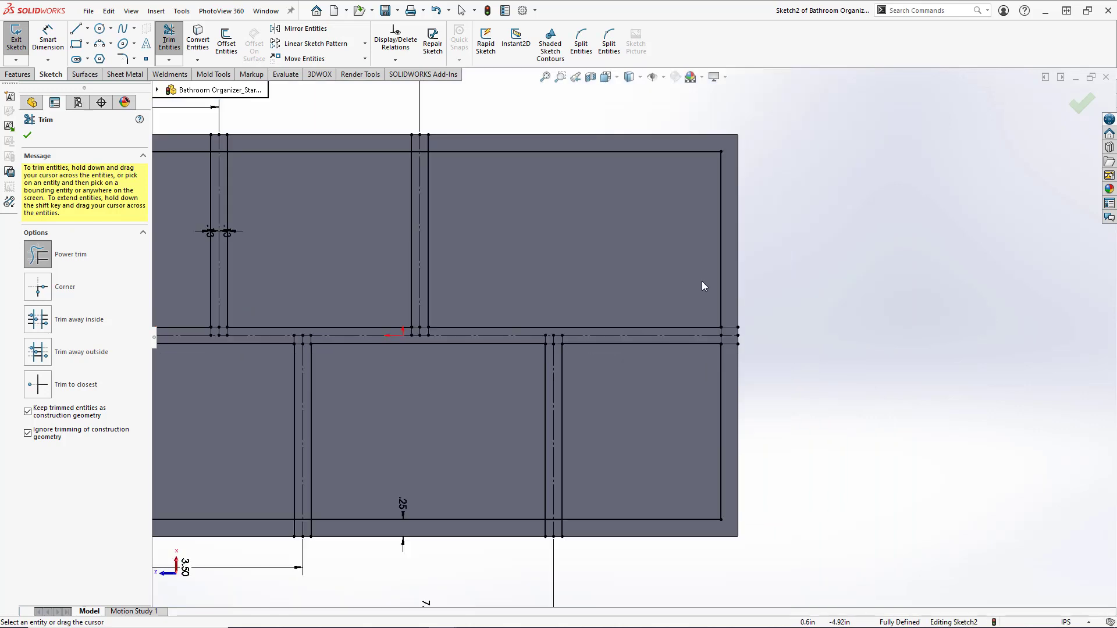
scroll(430, 152, down, 5)
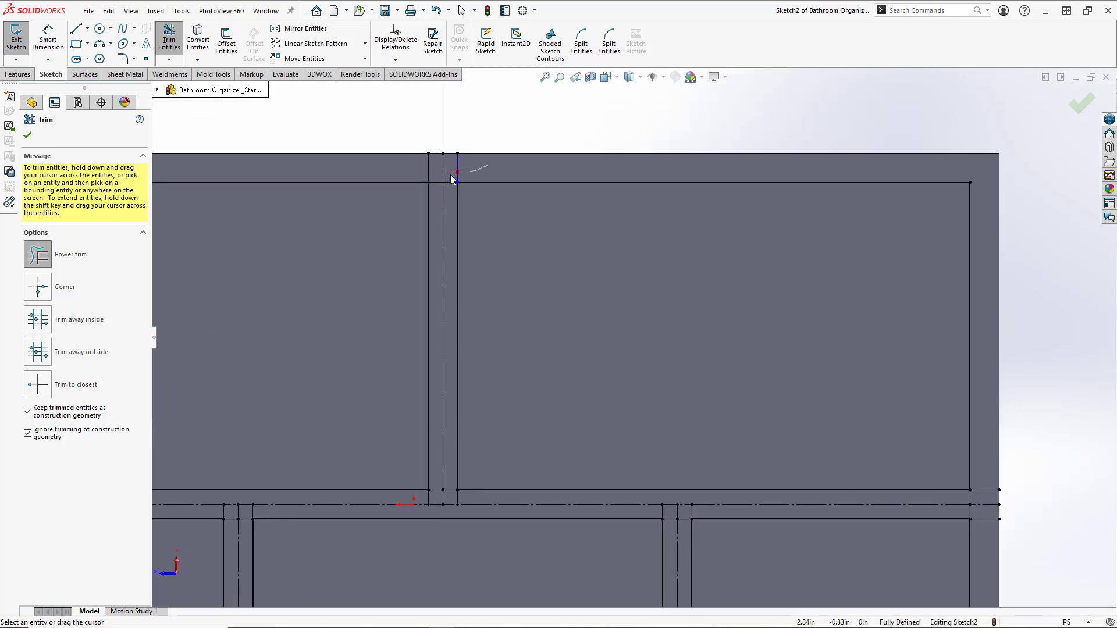
mouse_move(451, 175)
mouse_down()
mouse_move(442, 191)
mouse_move(437, 181)
mouse_up()
scroll(369, 329, up, 3)
scroll(367, 220, down, 3)
mouse_move(523, 355)
mouse_down()
mouse_move(483, 393)
mouse_move(463, 365)
mouse_up()
scroll(465, 361, up, 4)
scroll(654, 480, down, 2)
scroll(652, 483, up, 3)
scroll(594, 389, down, 5)
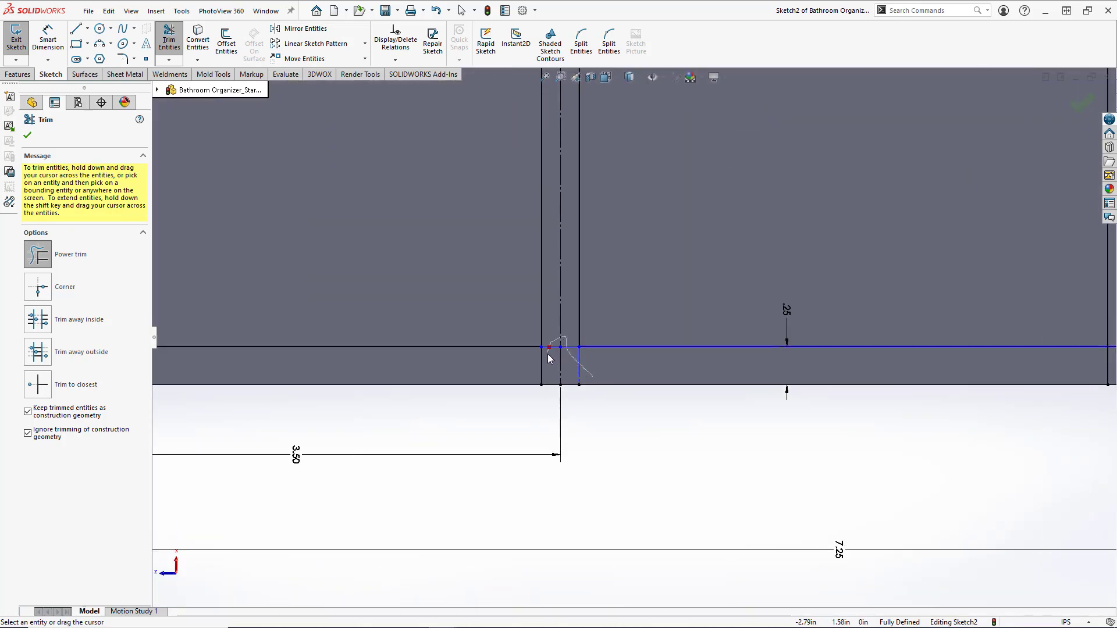
scroll(632, 344, up, 3)
scroll(775, 360, down, 3)
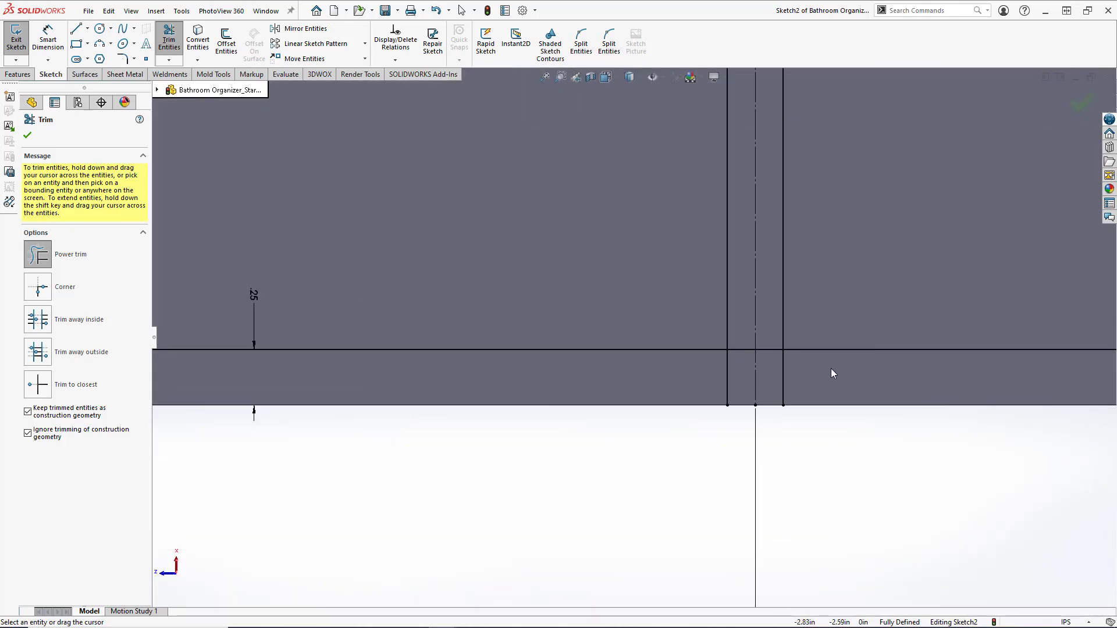
mouse_move(826, 371)
mouse_down()
mouse_move(785, 379)
mouse_move(765, 344)
mouse_move(719, 367)
mouse_up()
scroll(616, 362, up, 5)
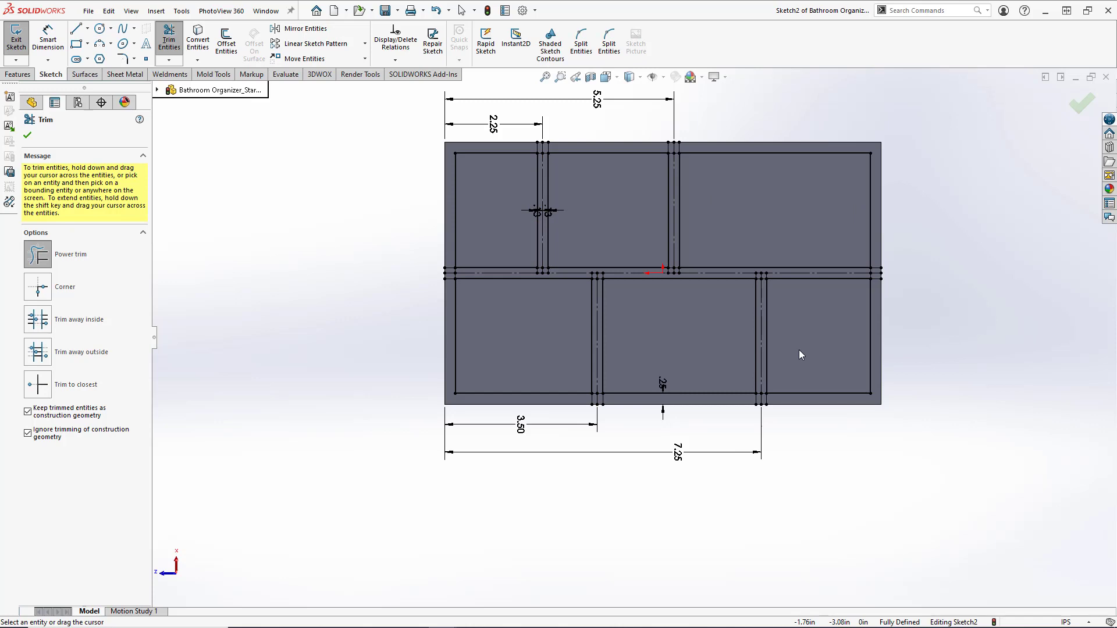
Step: Exit the pocket sketch and orbit the part into a 3D view
click(1081, 104)
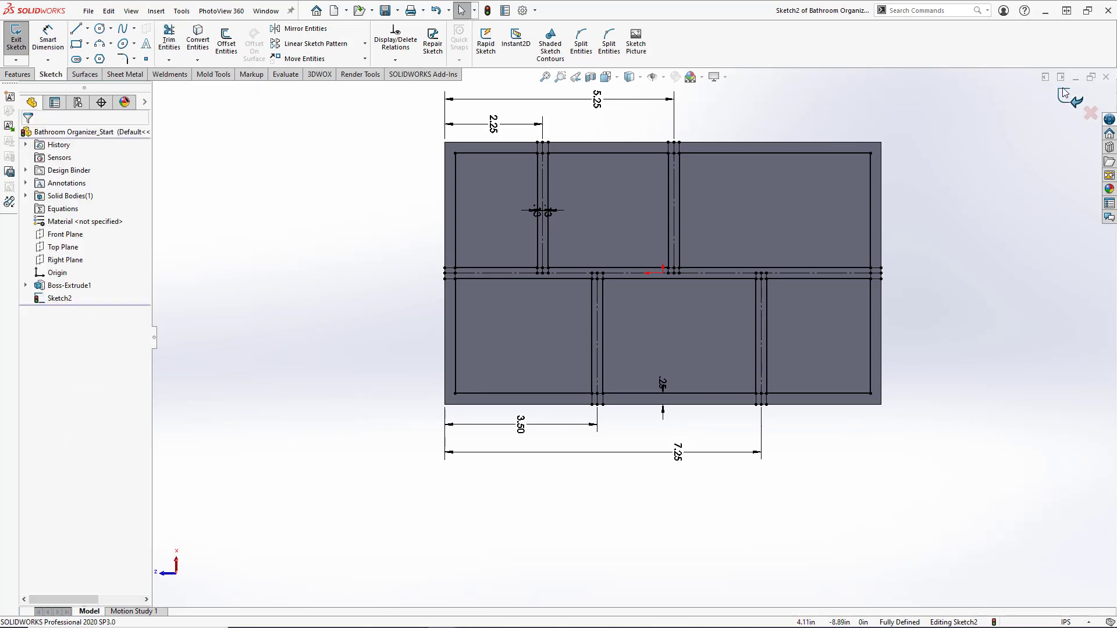
click(1069, 96)
mouse_move(668, 208)
middle_down()
mouse_move(665, 561)
mouse_move(636, 585)
middle_up()
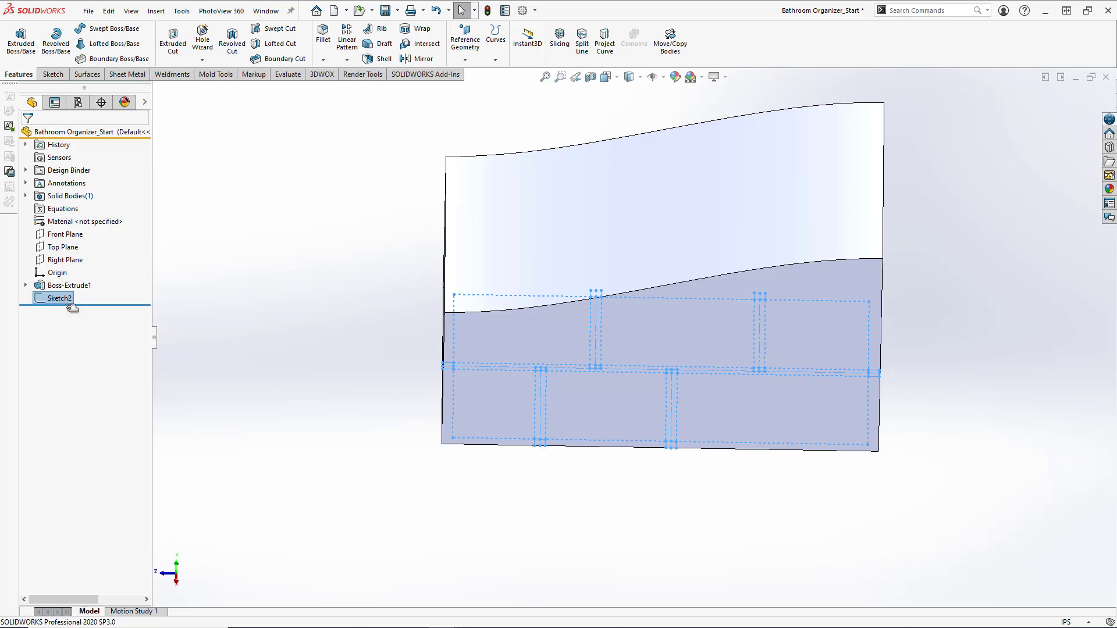
Step: Create an extruded cut from Sketch2 with the end condition Through All
click(173, 47)
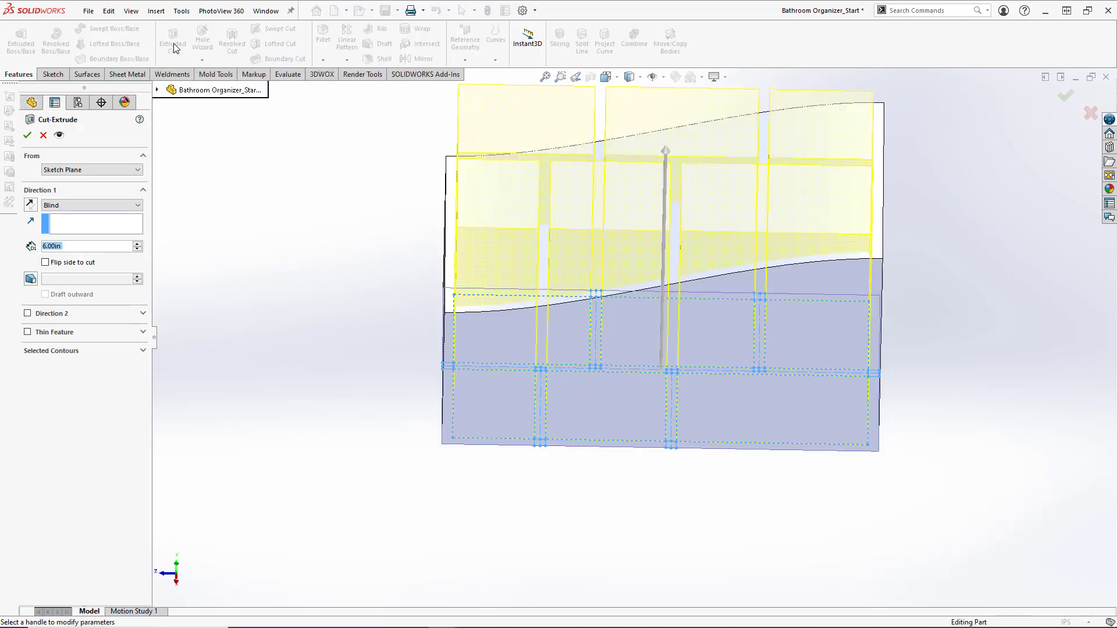
scroll(465, 225, up, 2)
middle_drag(453, 230, 462, 142)
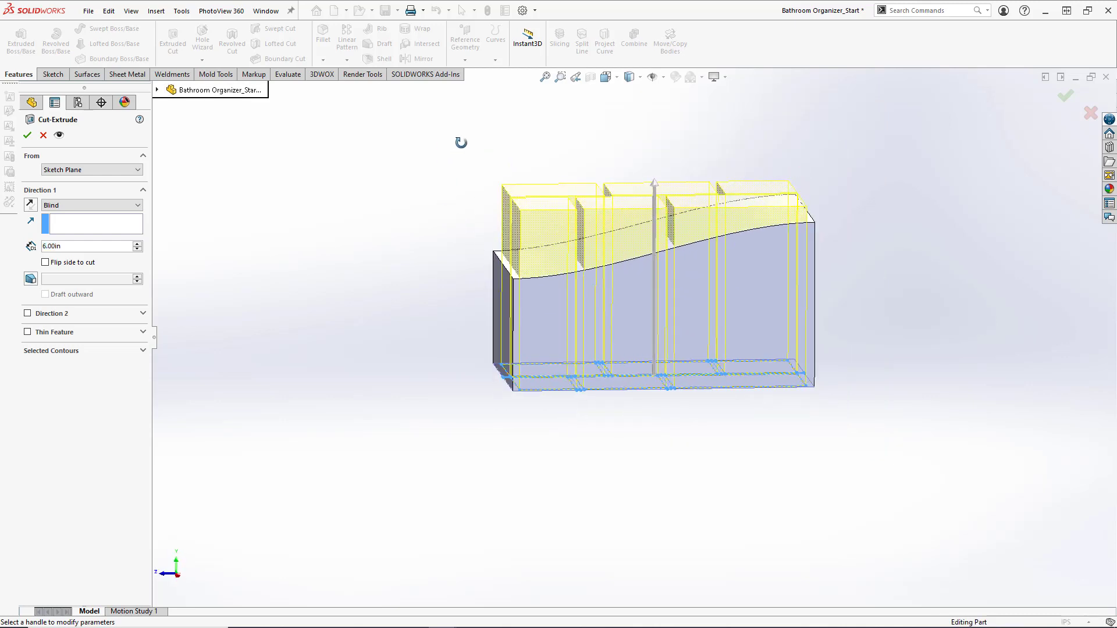
click(51, 207)
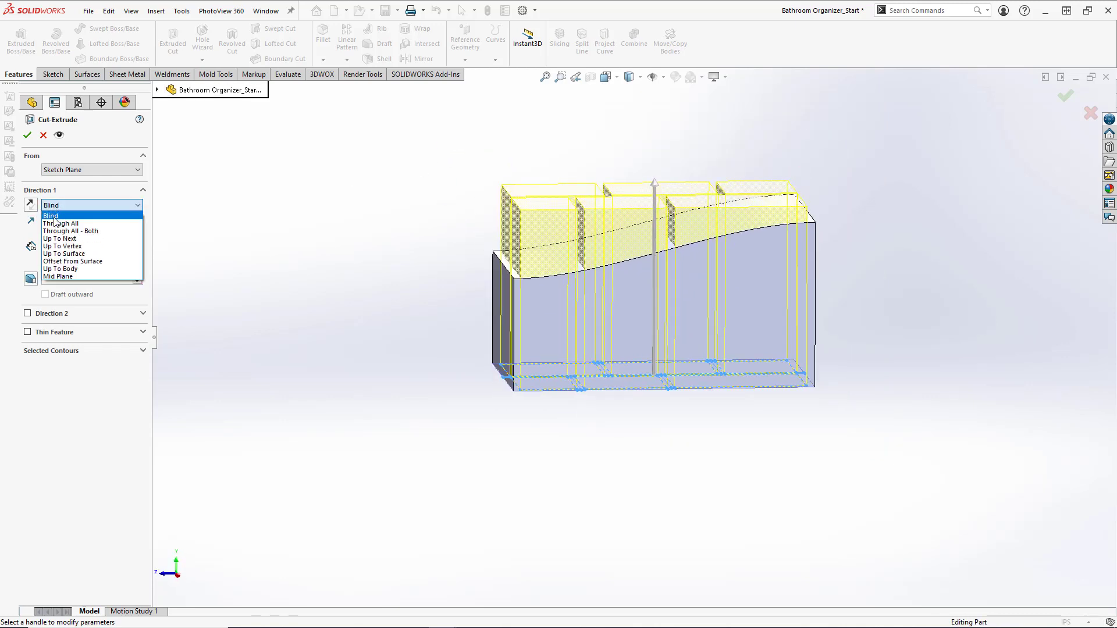
click(54, 223)
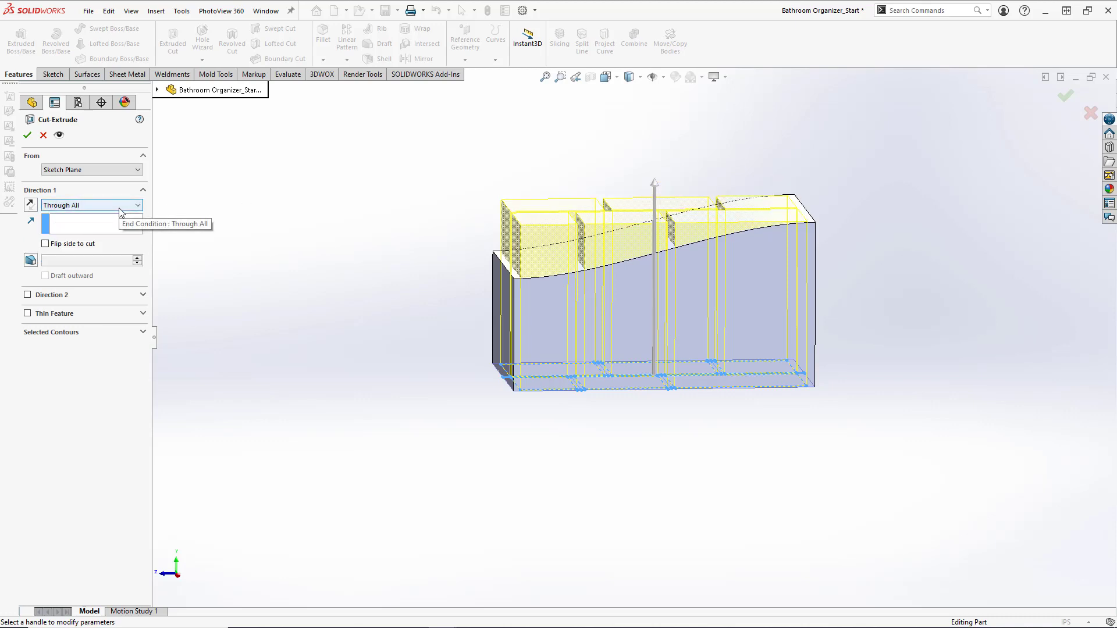
Step: Start the pocket cut from a 0.25 in offset, reversed toward the other side
click(113, 169)
click(80, 203)
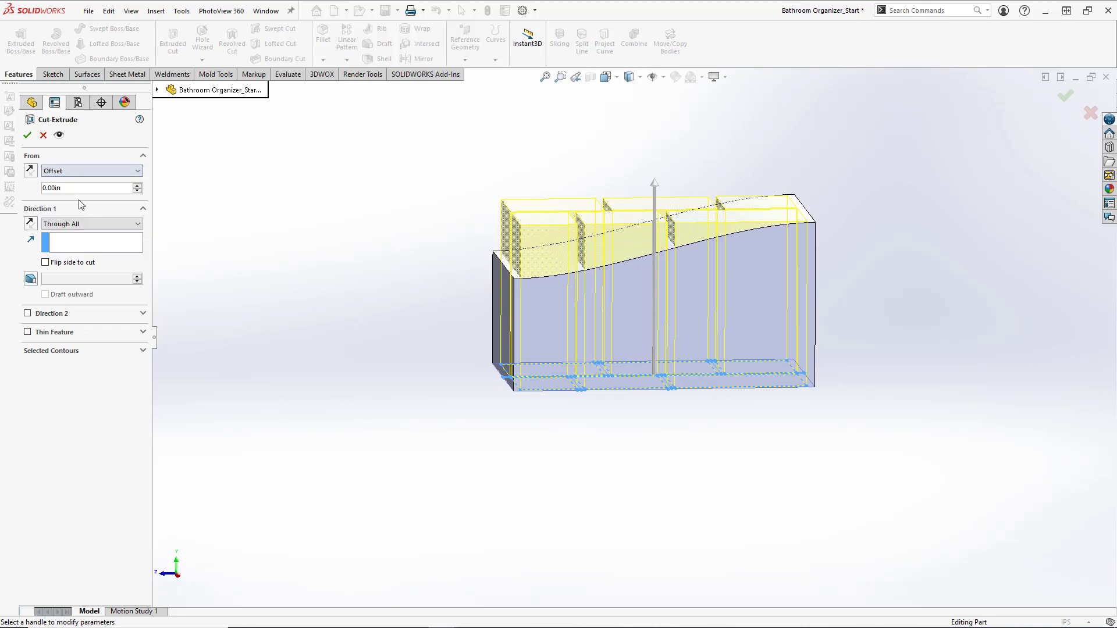
middle_drag(506, 337, 488, 299)
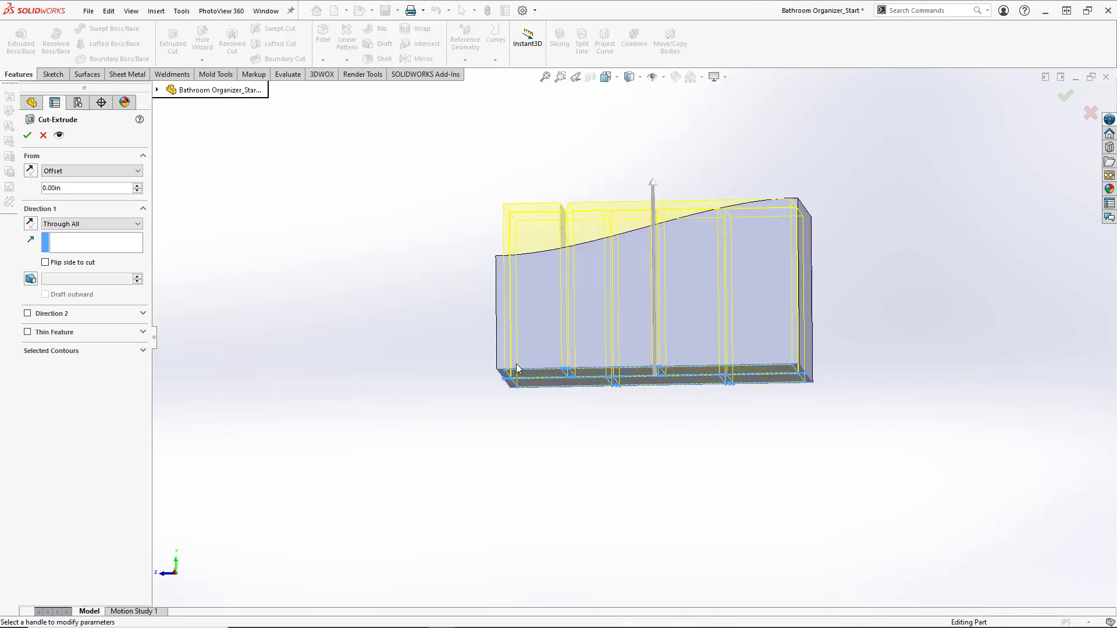
scroll(523, 377, down, 5)
middle_drag(523, 378, 516, 359)
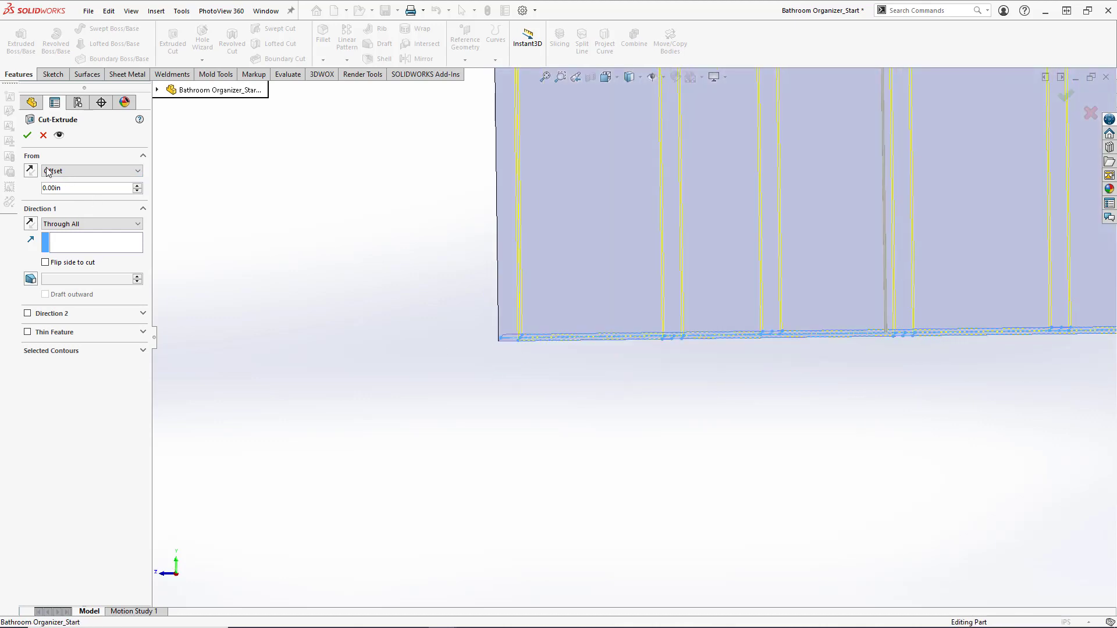
drag(66, 187, 16, 193)
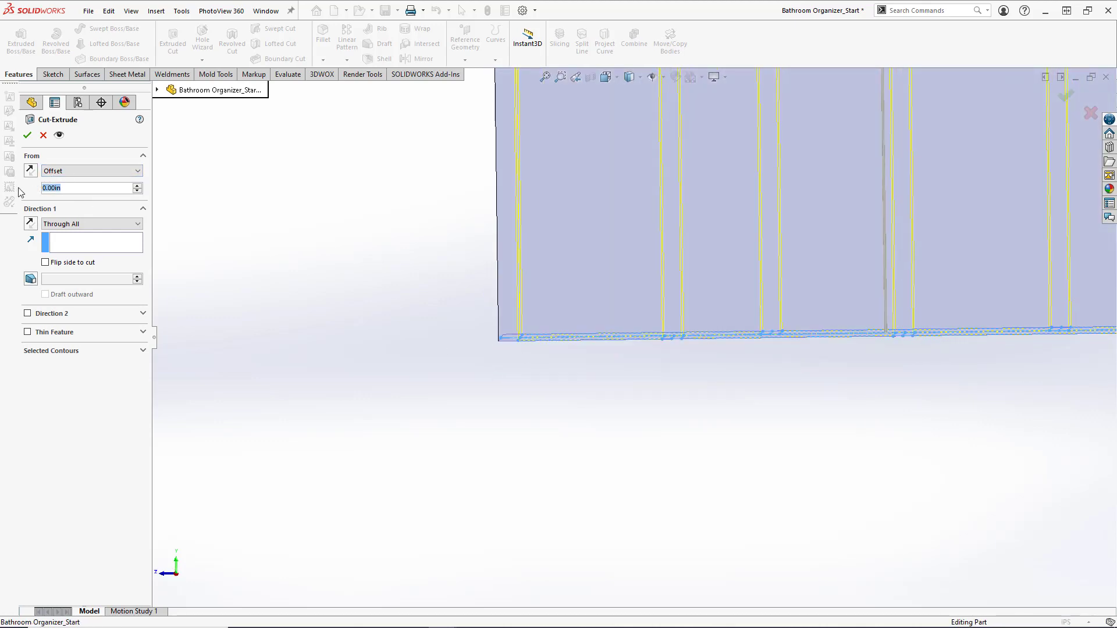
text(.25)
key(Return)
scroll(696, 261, up, 5)
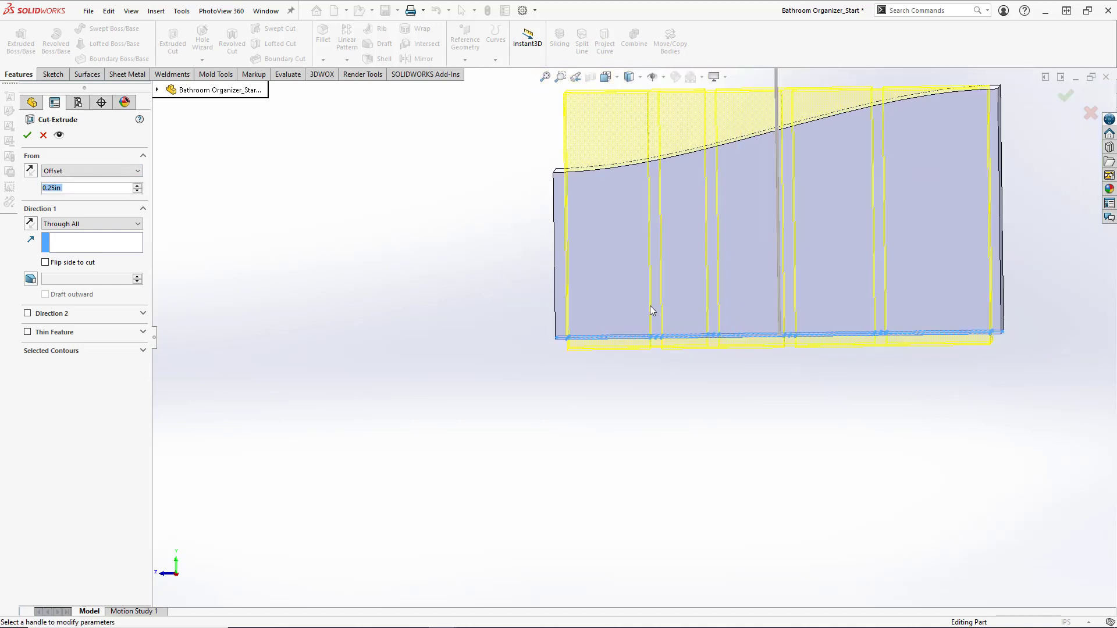
middle_drag(650, 309, 642, 295)
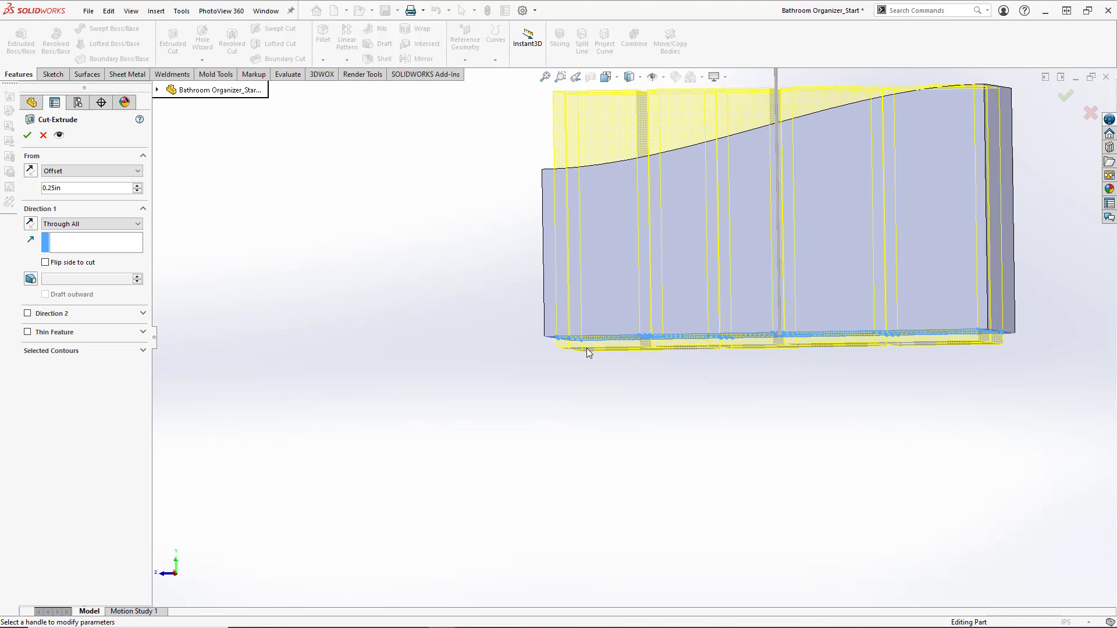
middle_drag(586, 348, 596, 344)
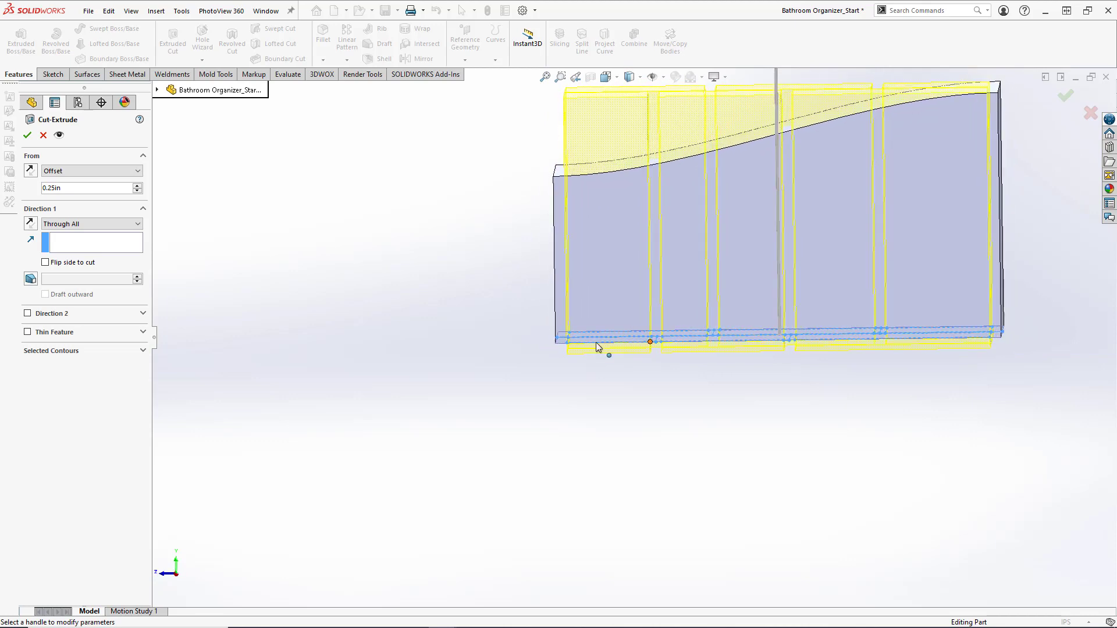
click(30, 174)
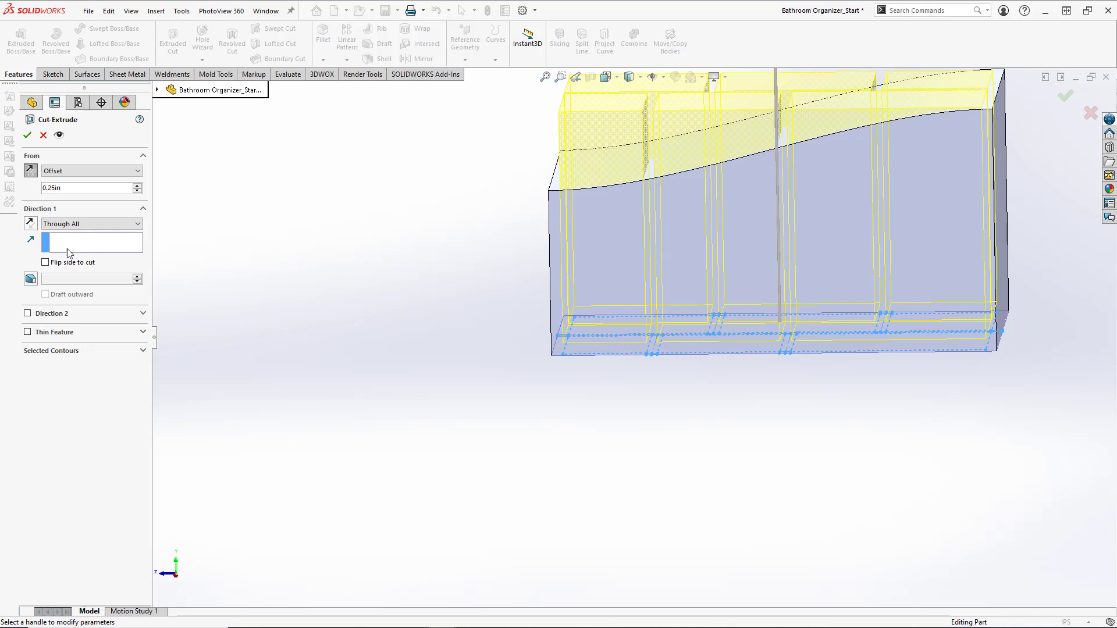
Step: Add a 1deg outward draft to the pocket cut walls
click(31, 279)
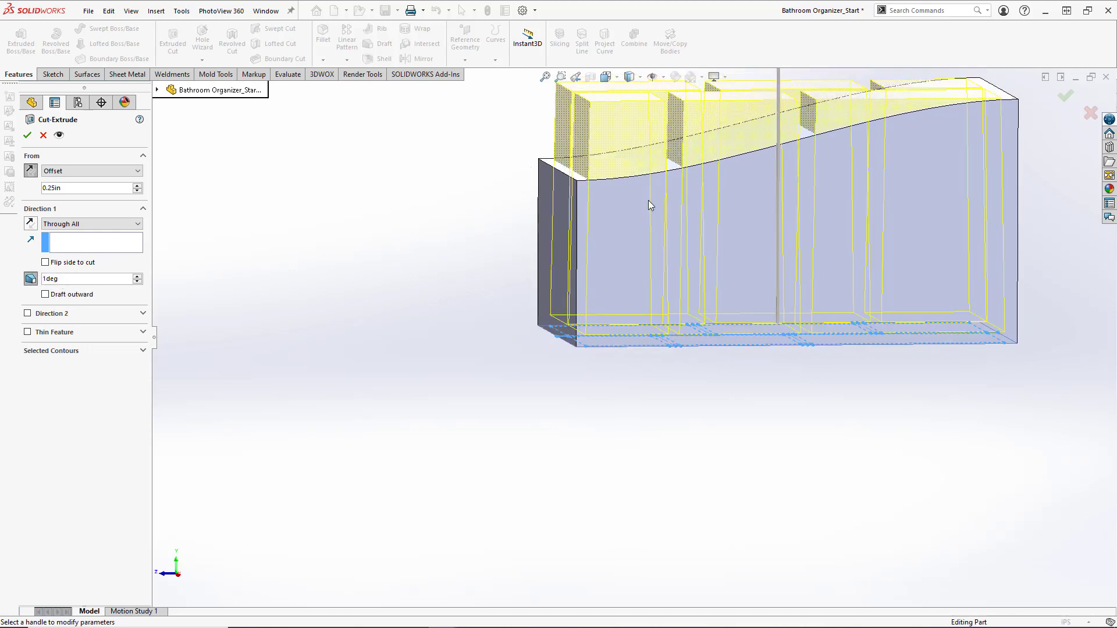
middle_drag(733, 164, 653, 142)
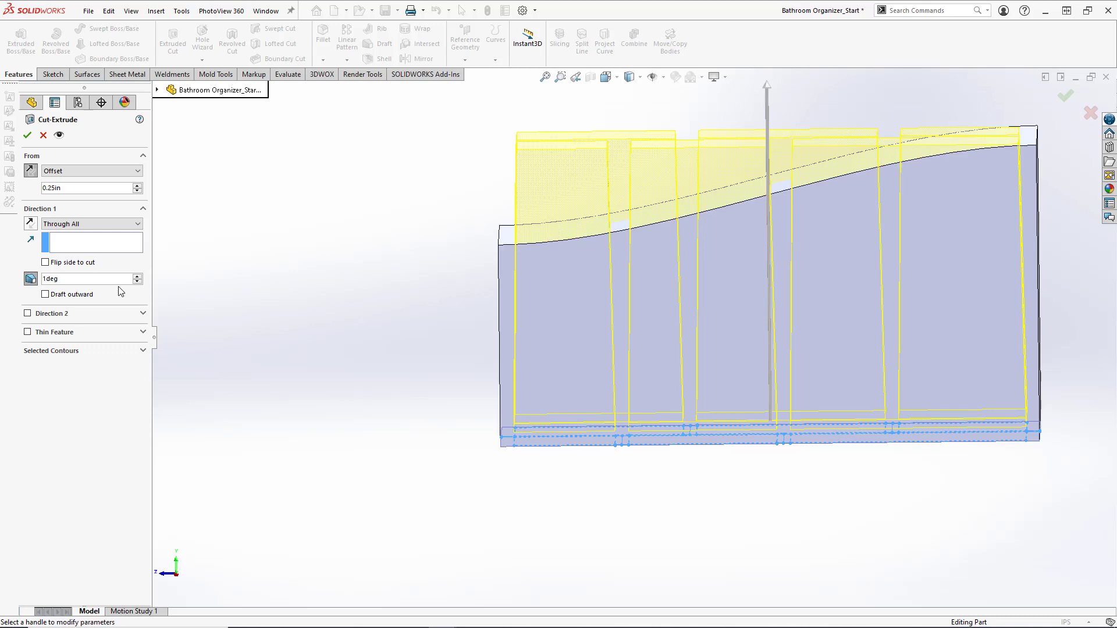
click(46, 294)
scroll(636, 192, up, 3)
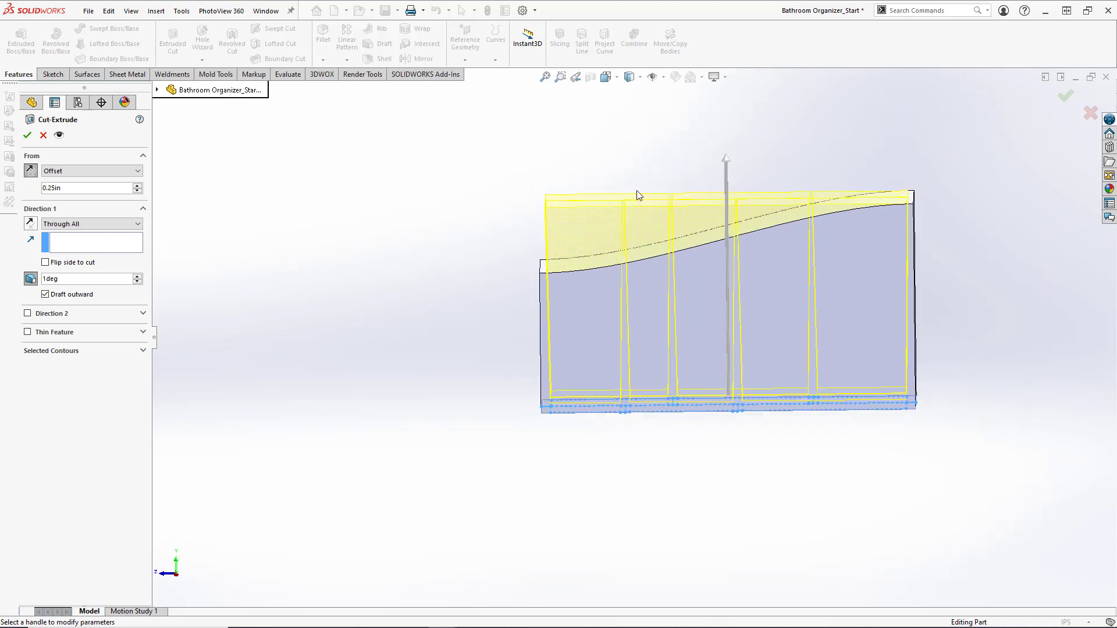
middle_drag(636, 191, 633, 215)
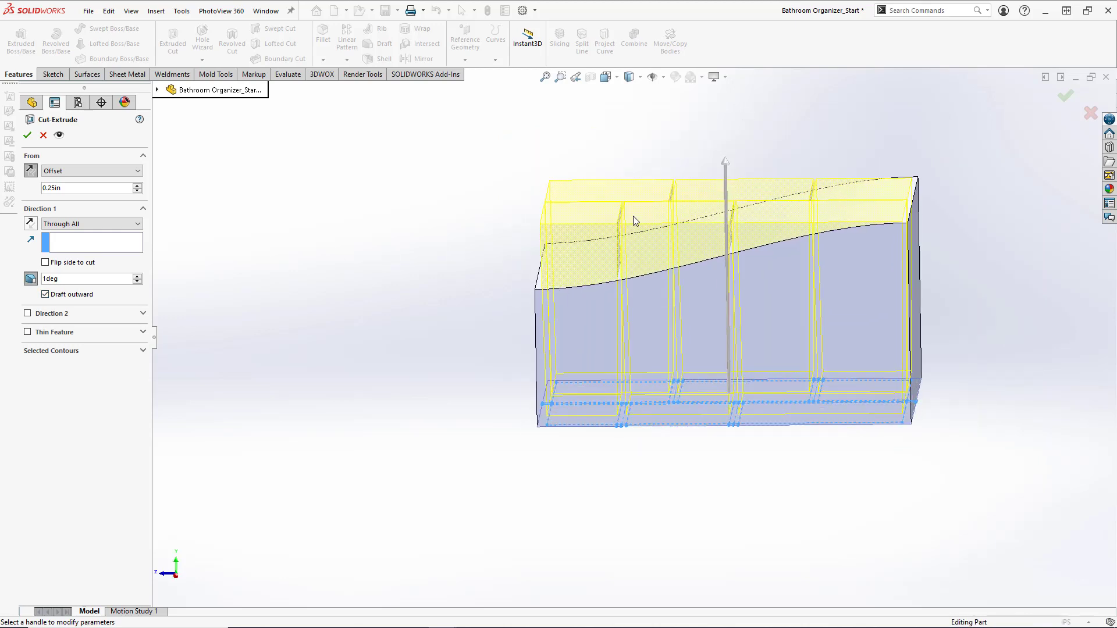
Step: Accept Cut-Extrude1, inspect the six drafted pockets, and show the Surfaces tools
click(27, 136)
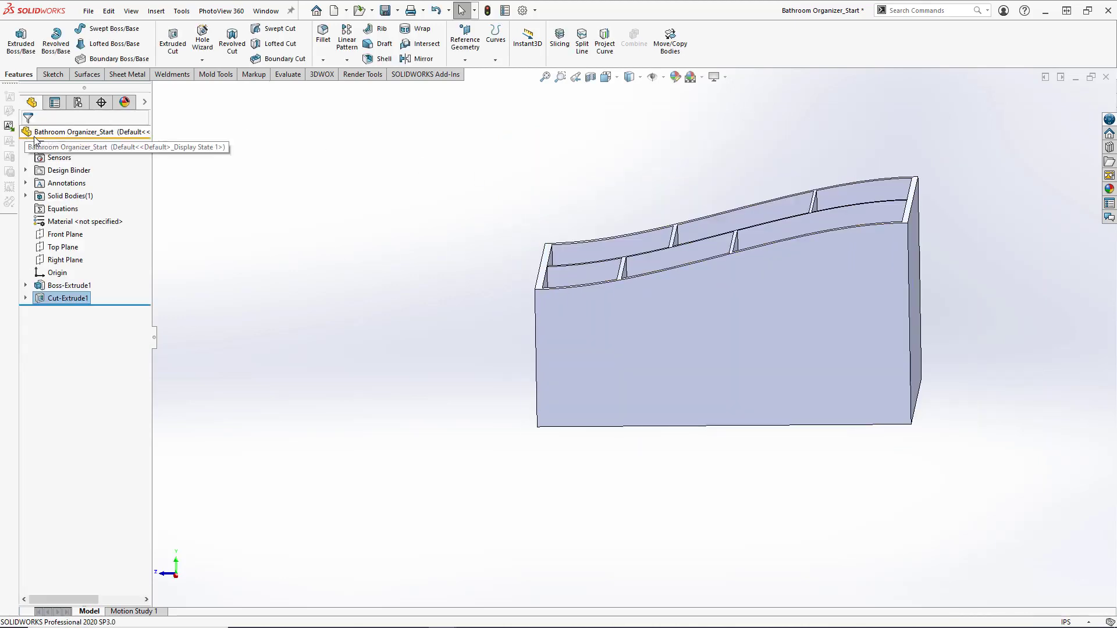
middle_drag(601, 140, 607, 307)
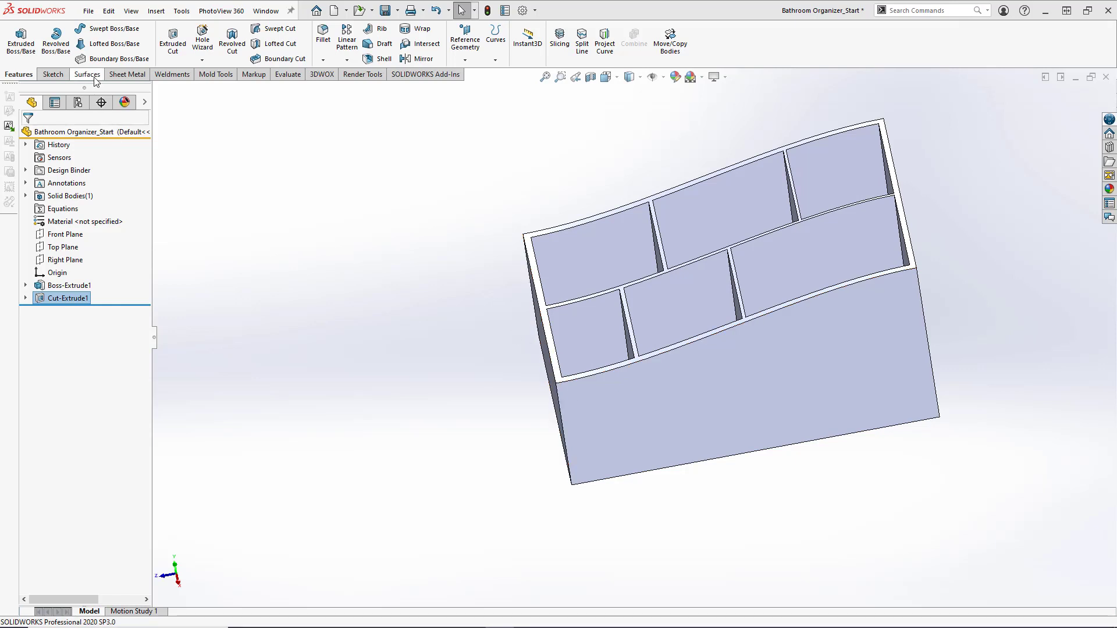
click(87, 75)
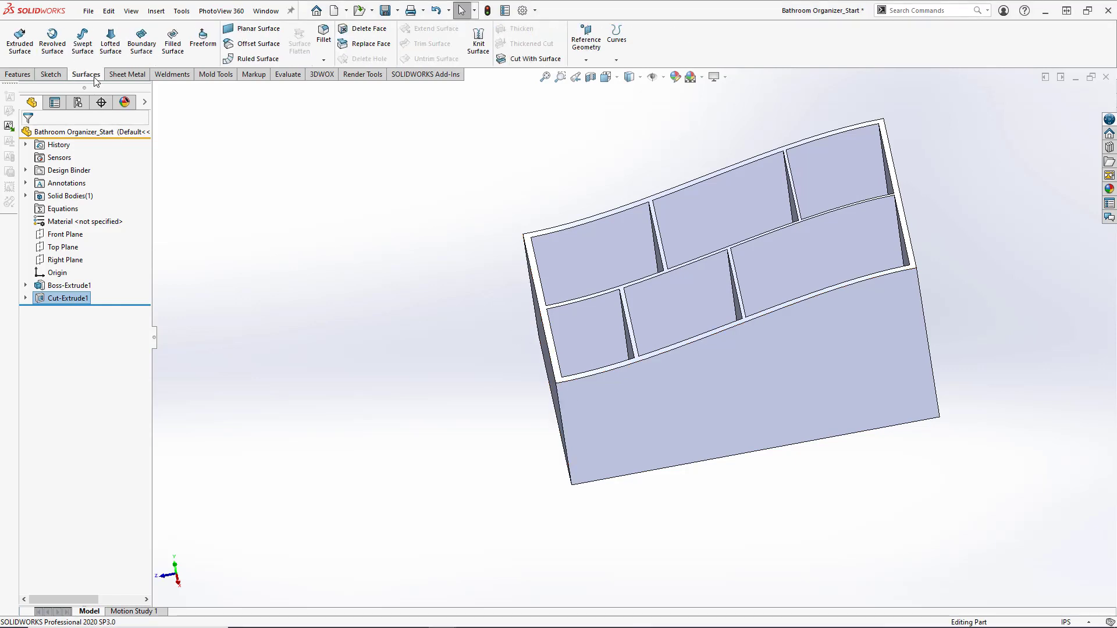
Step: Start a 0.25 in Tangent to Surface ruled surface on the first top rim edge, flipped
click(240, 57)
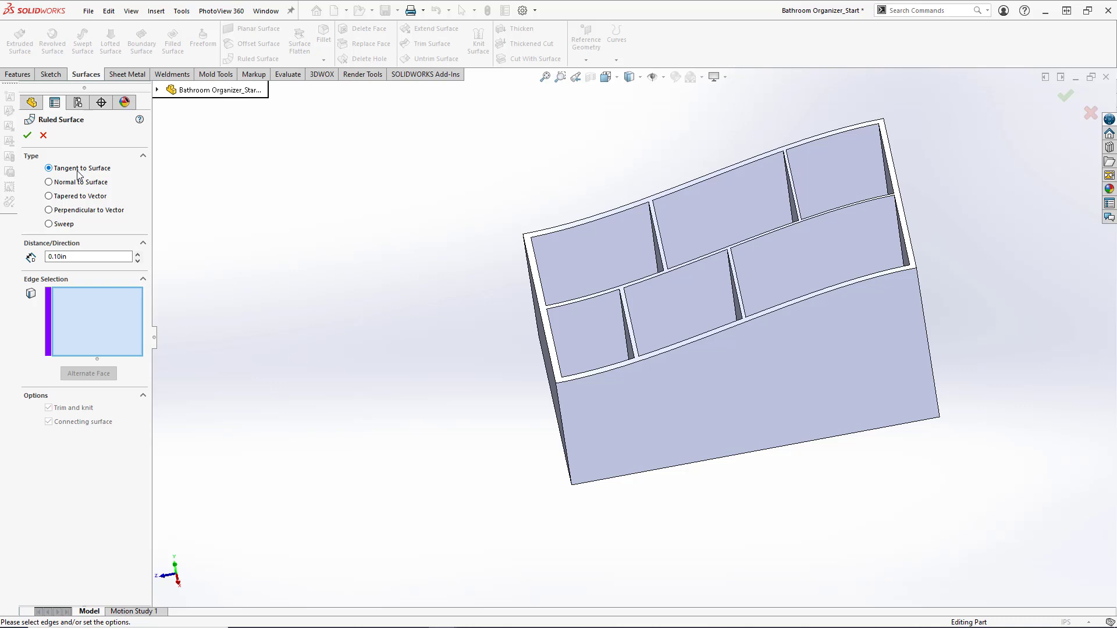
click(91, 257)
text(.)
middle_drag(643, 419, 584, 374)
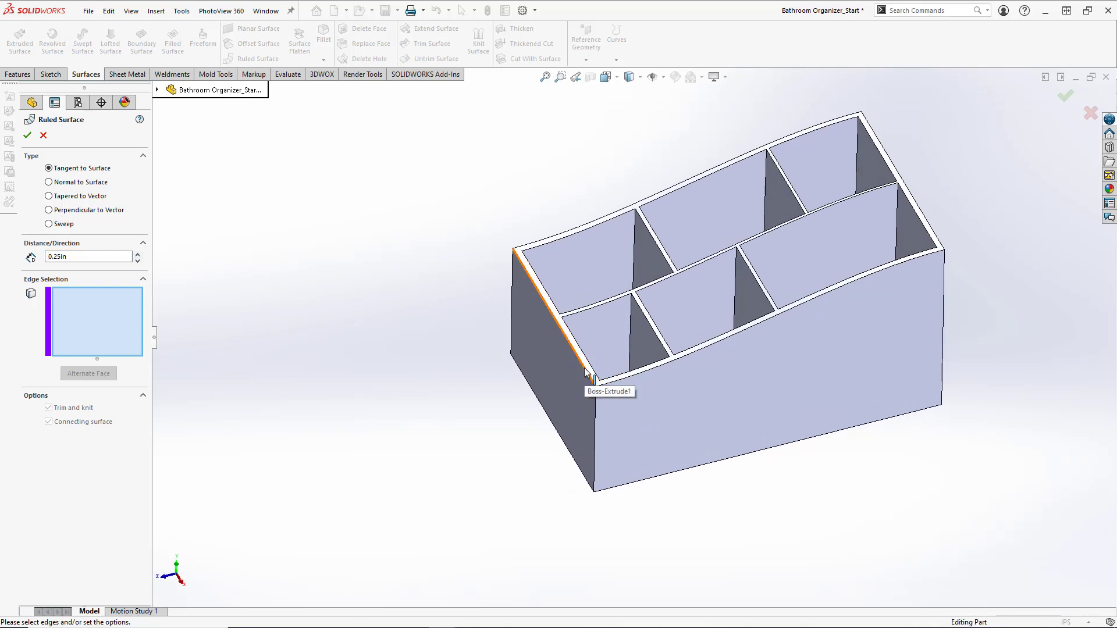
click(585, 372)
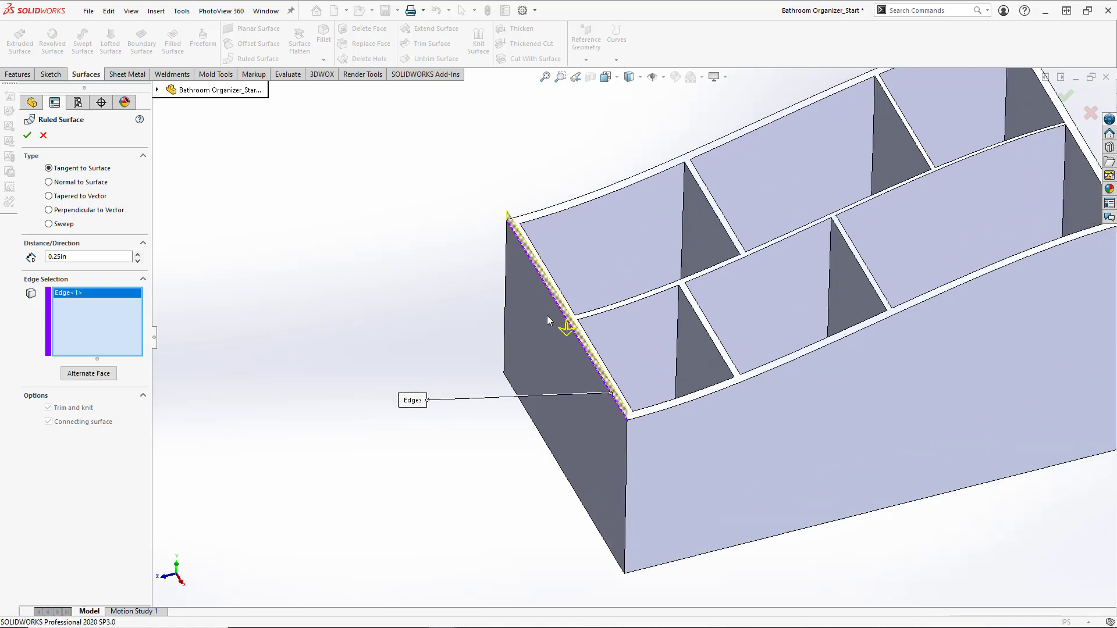
scroll(576, 355, down, 5)
middle_drag(529, 219, 488, 104)
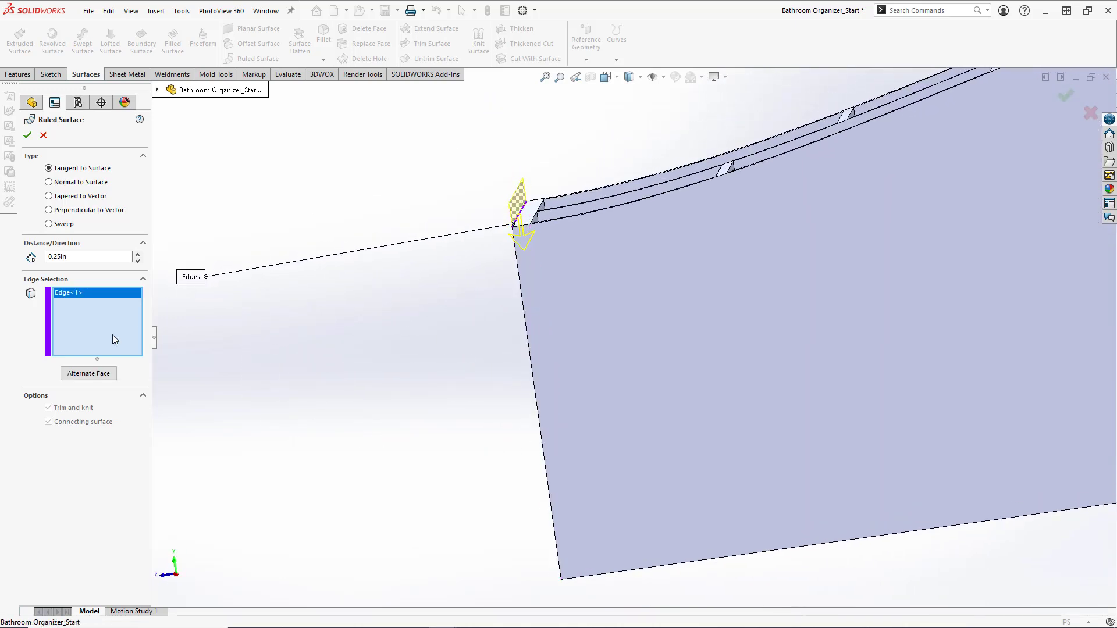
click(88, 373)
Step: Add the front, third and left curved top rim edges to the ruled surface
middle_drag(361, 306, 431, 317)
key(f)
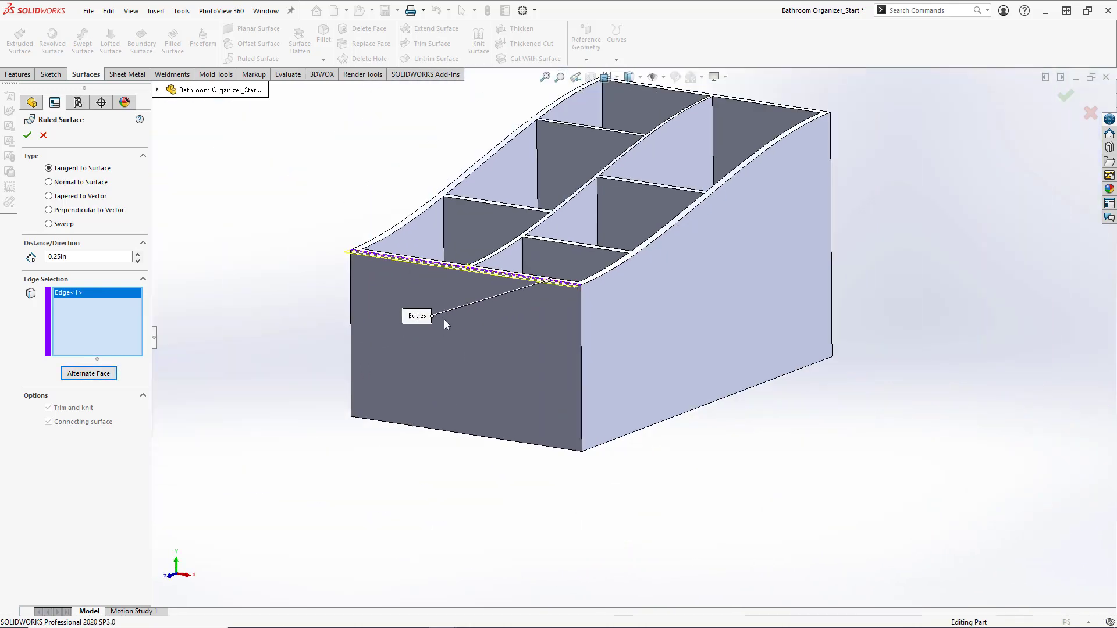
scroll(410, 235, down, 5)
click(367, 319)
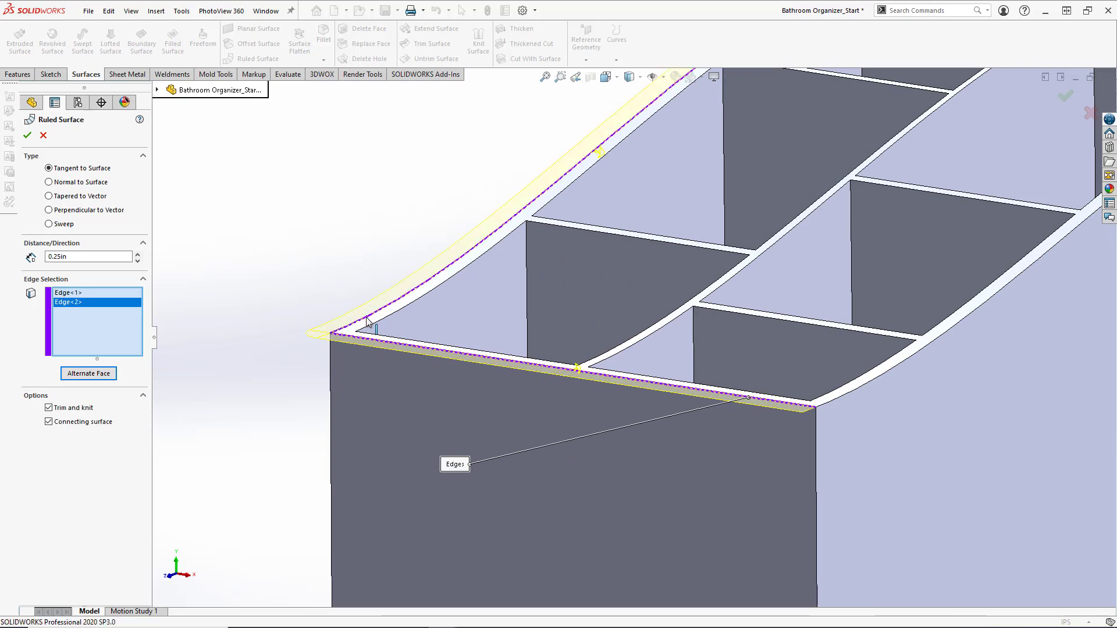
key(f)
middle_drag(387, 307, 601, 348)
scroll(541, 244, down, 6)
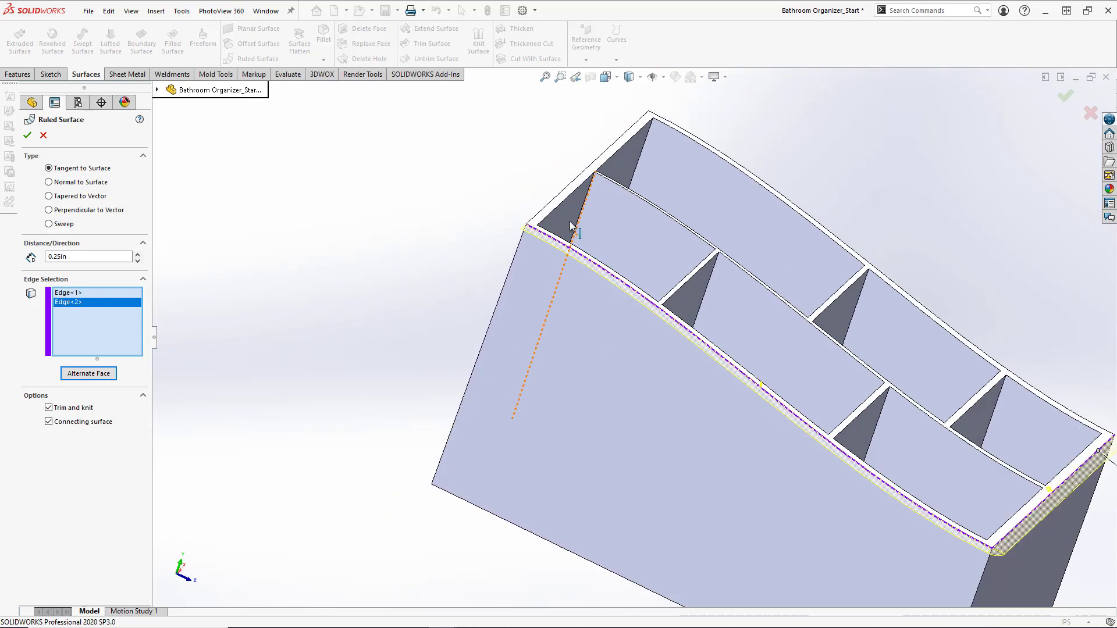
click(513, 247)
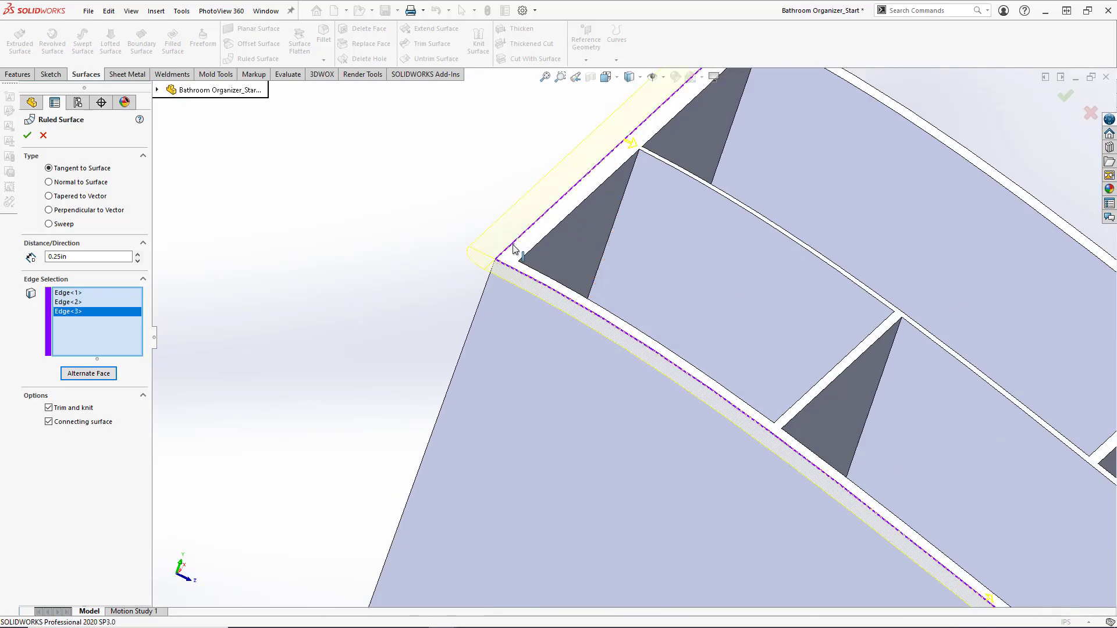
middle_drag(513, 246, 375, 260)
scroll(336, 252, up, 4)
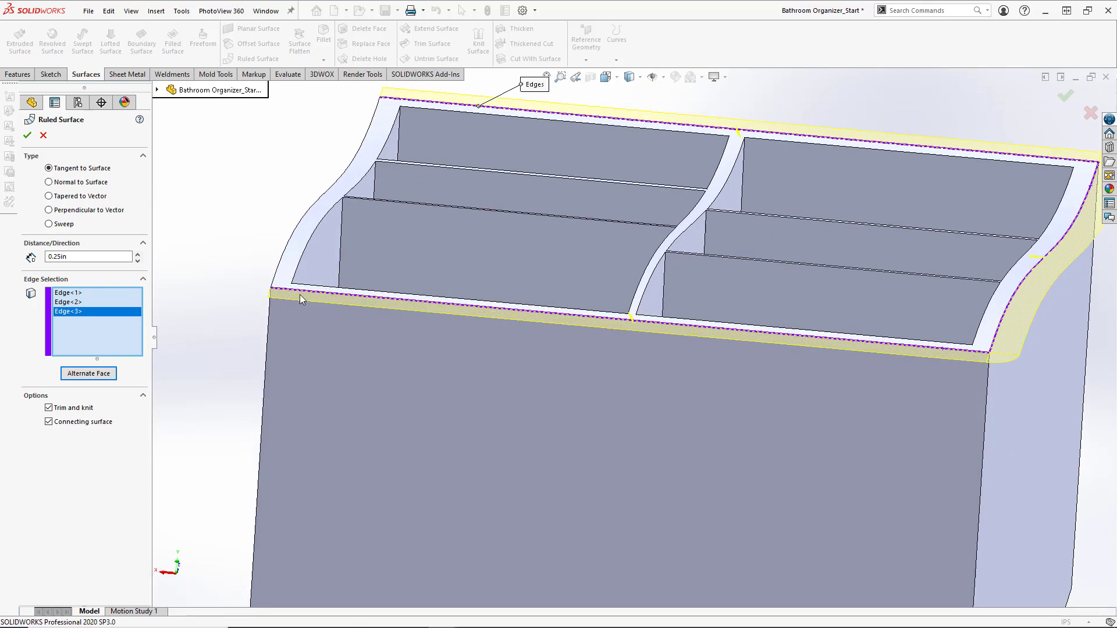
click(279, 271)
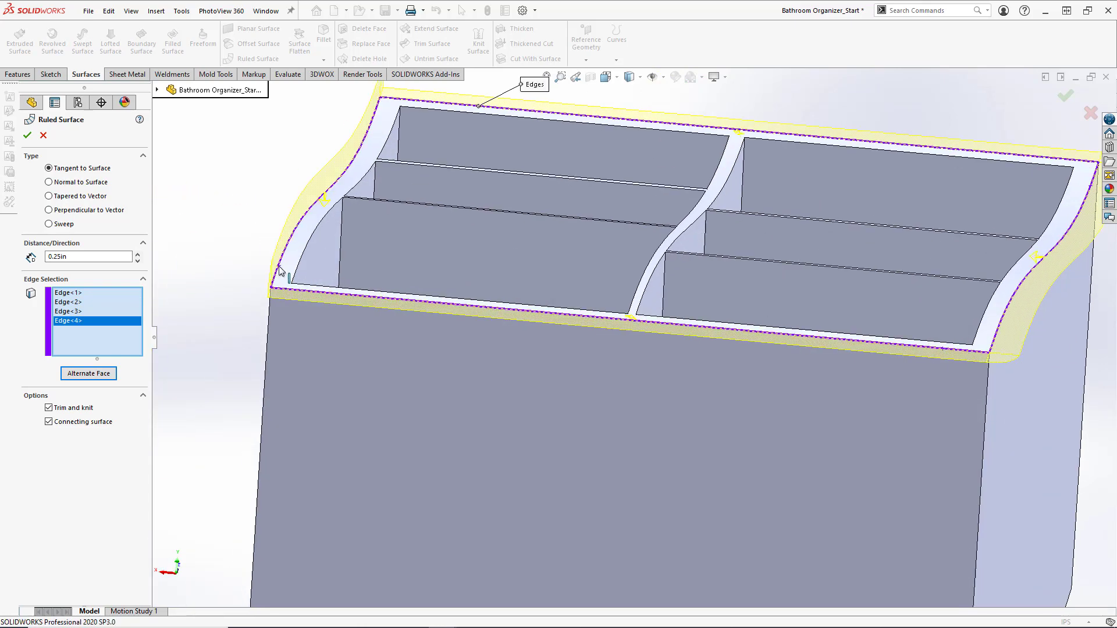
Step: Flip the ruled surface outward and create Ruled Surface1 as a 0.25in band around the rim
click(87, 376)
middle_drag(246, 295, 403, 374)
scroll(372, 294, up, 5)
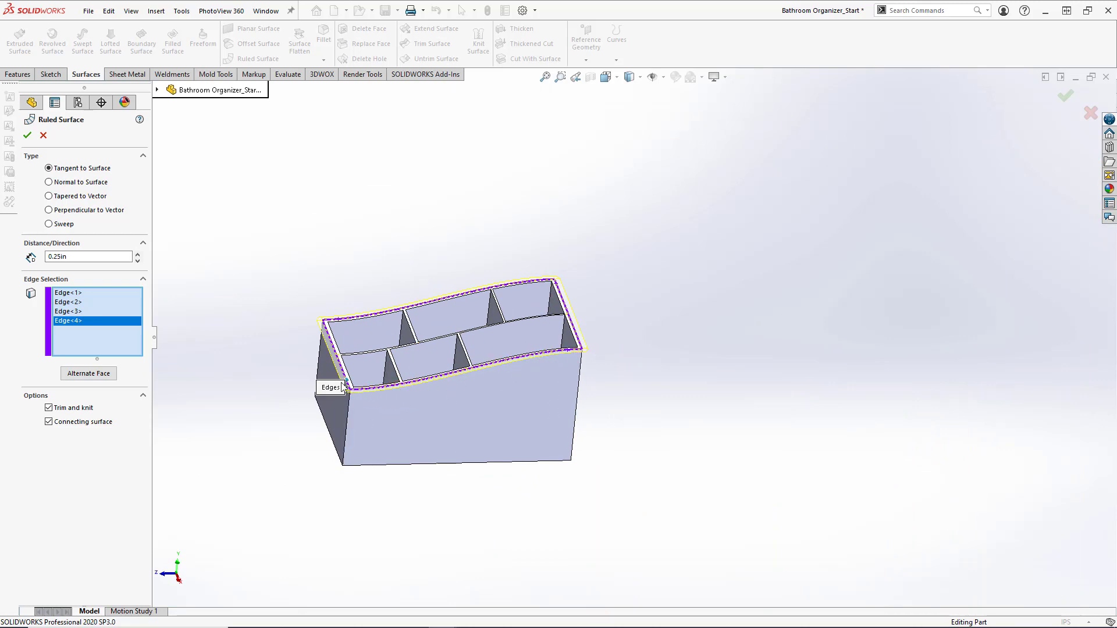
scroll(352, 340, down, 4)
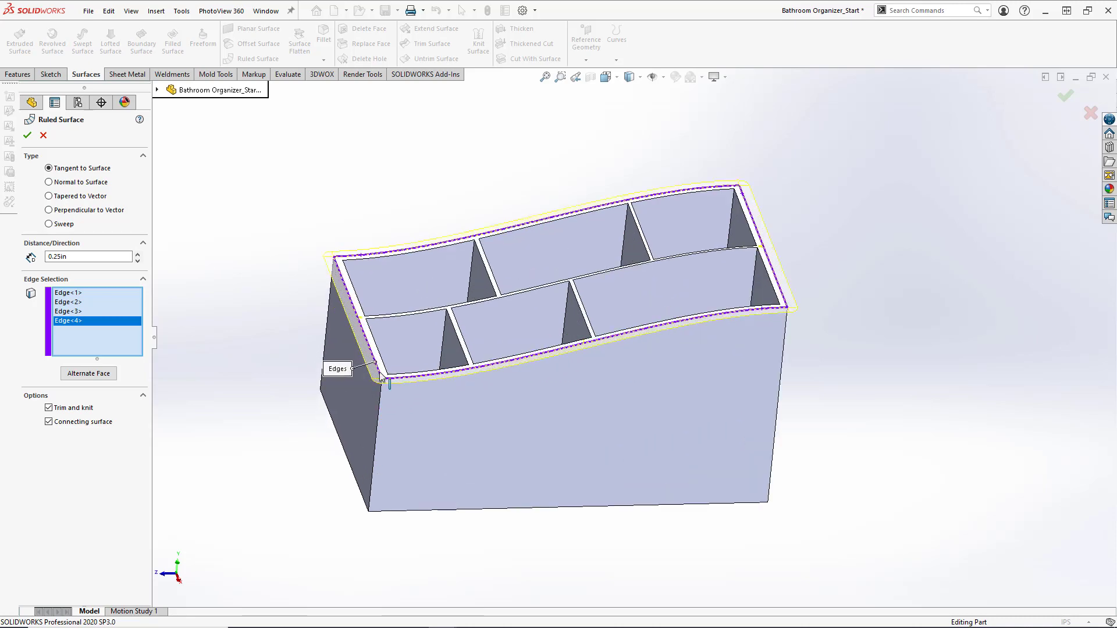
middle_drag(352, 340, 497, 330)
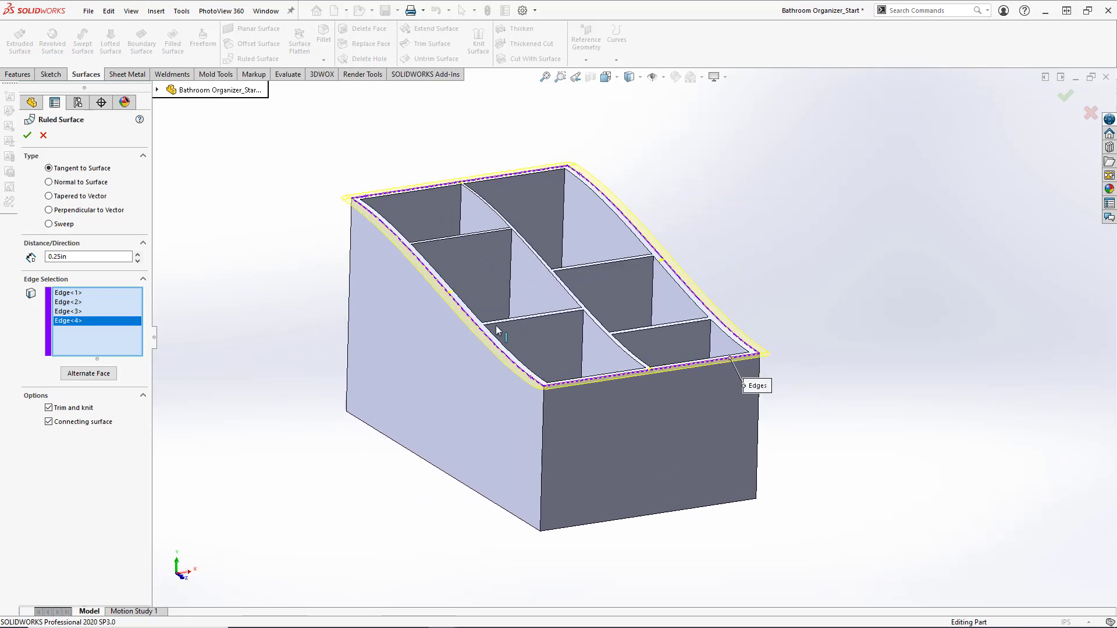
click(27, 136)
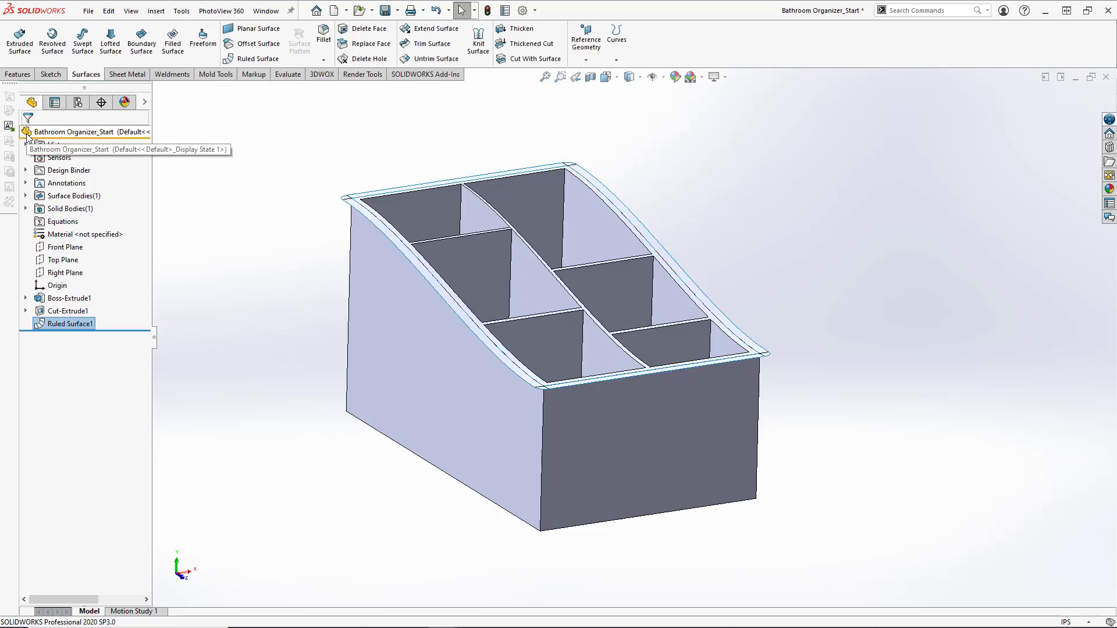
Step: Expand the Surface Bodies and Solid Bodies folders and select Ruled Surface1
click(25, 196)
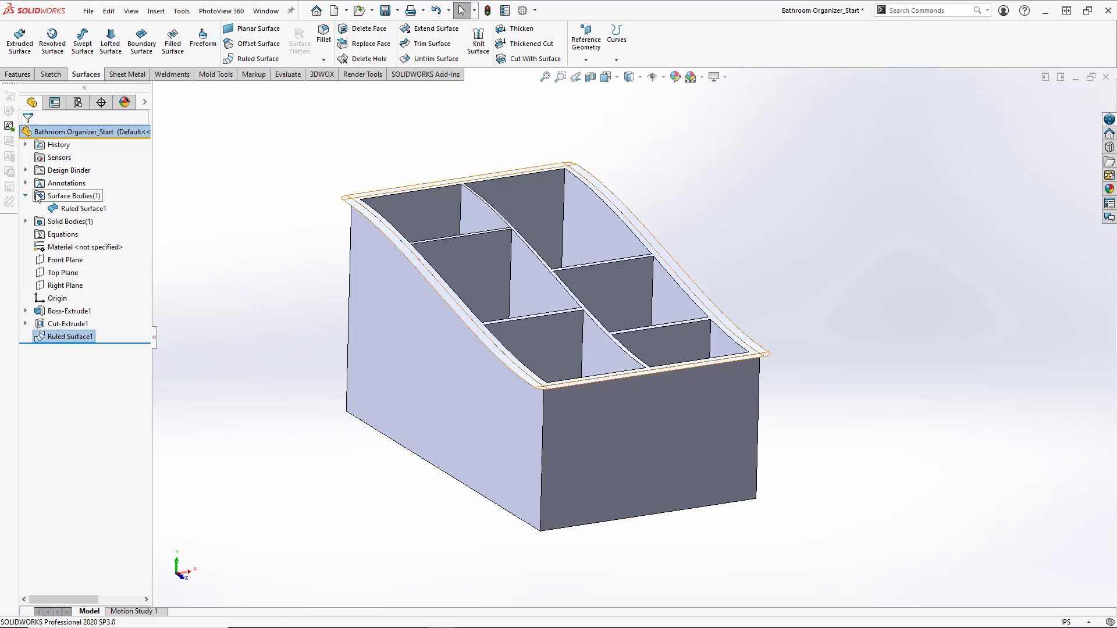
click(25, 222)
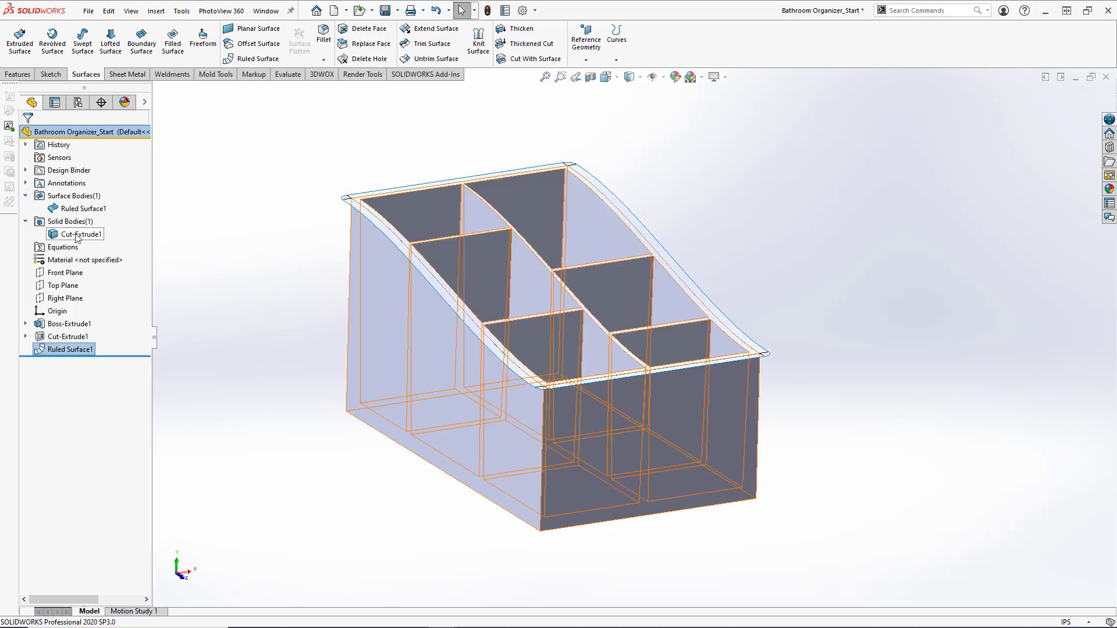
click(78, 235)
click(81, 208)
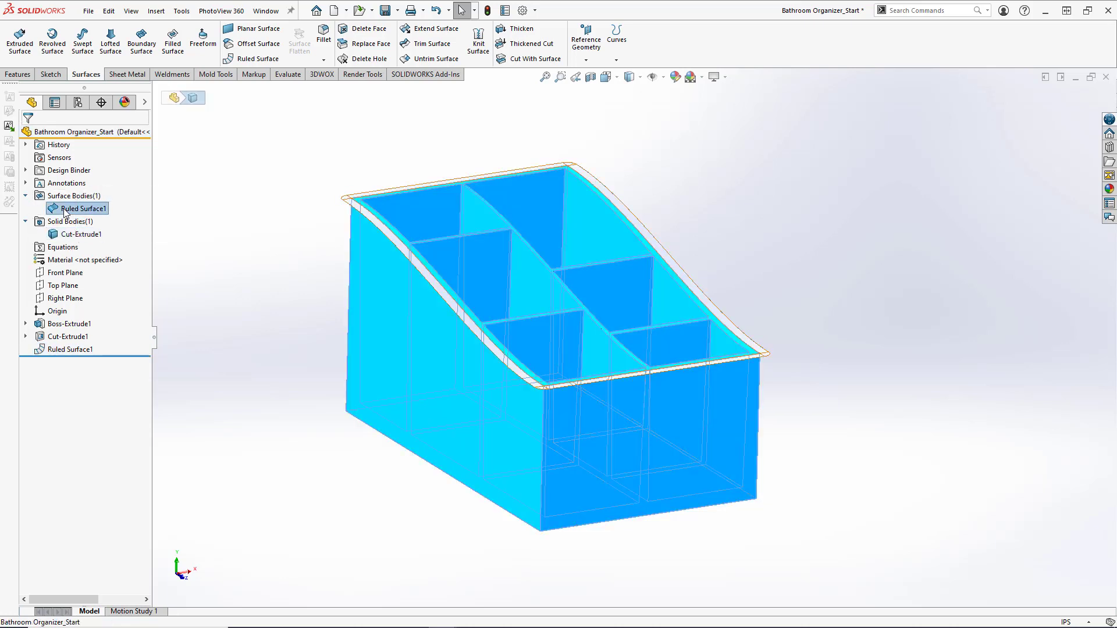
click(237, 243)
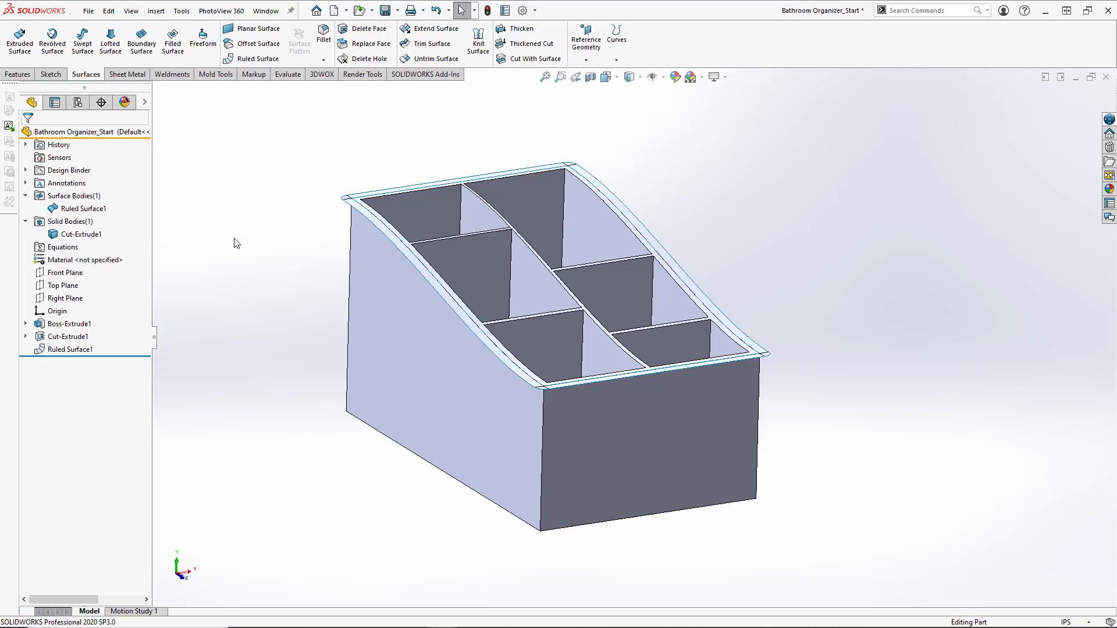
click(82, 209)
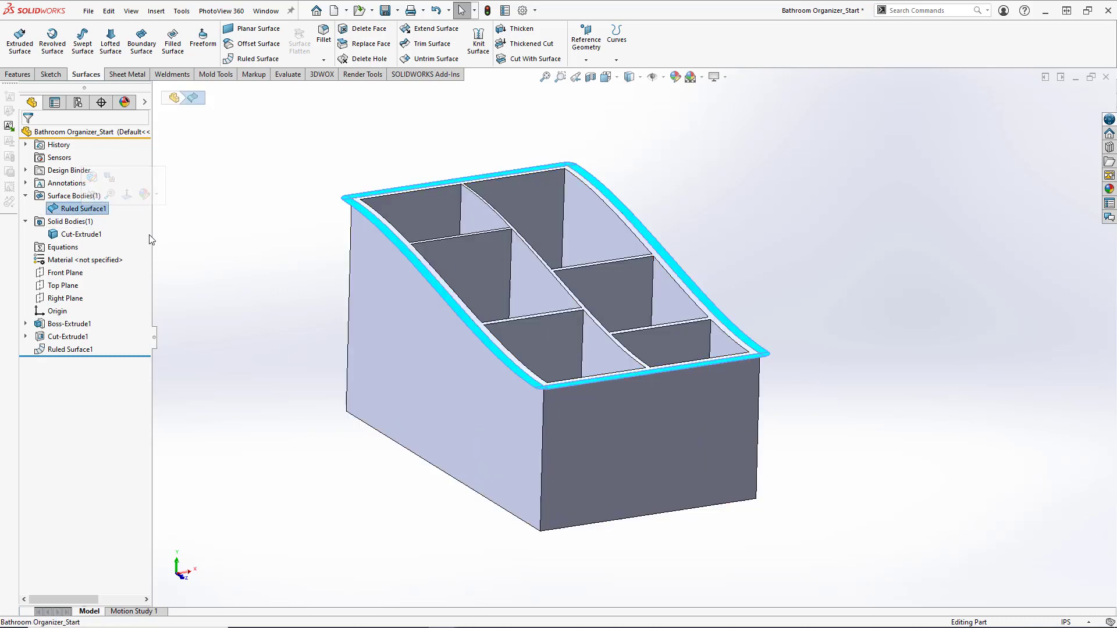
Step: Thicken Ruled Surface1 toward Side 2 with a thickness of 0.1875in
click(525, 31)
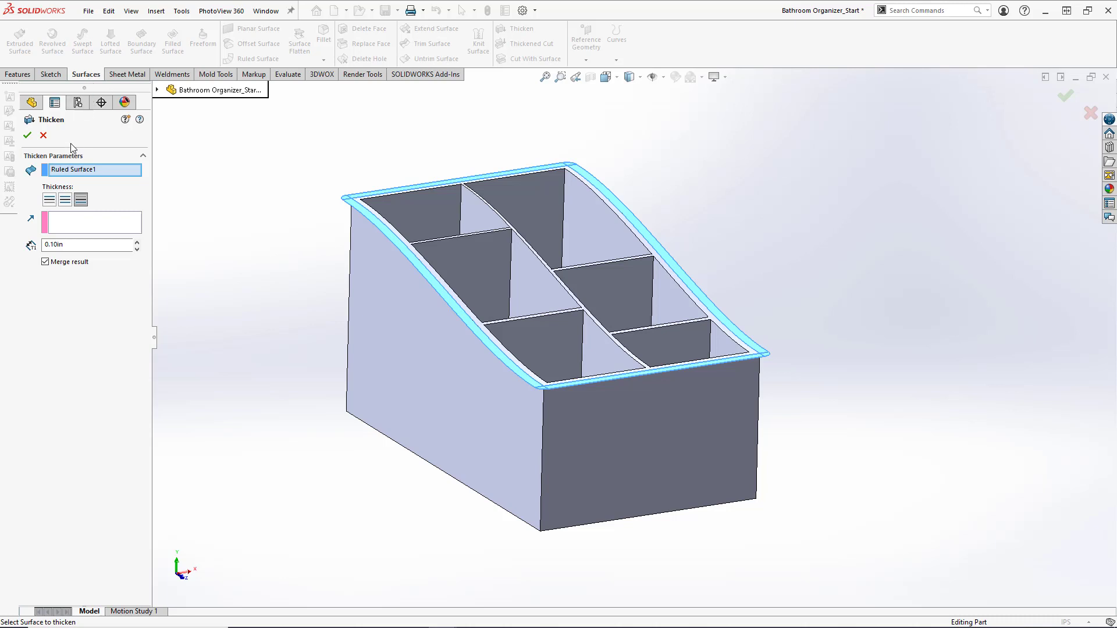
click(49, 199)
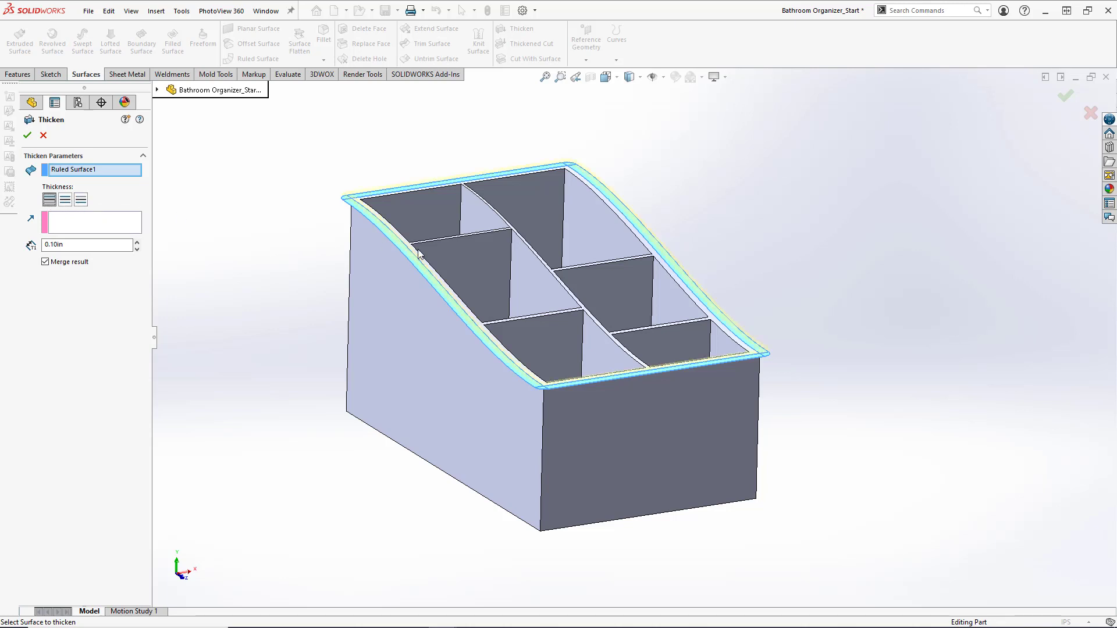
middle_drag(421, 254, 528, 243)
scroll(528, 244, down, 5)
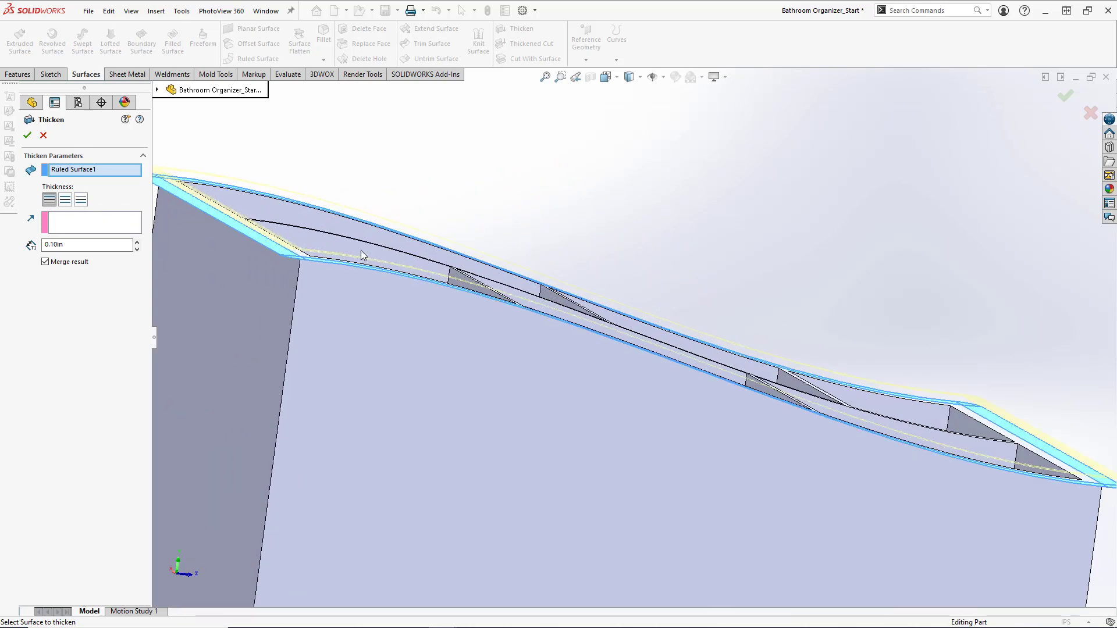
click(65, 200)
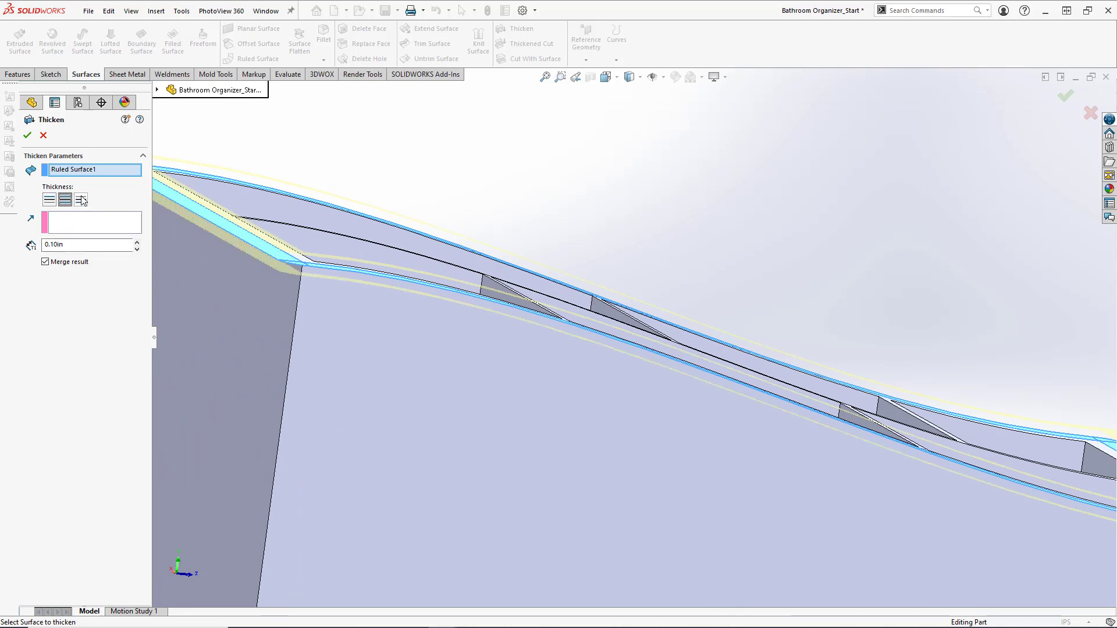
click(82, 200)
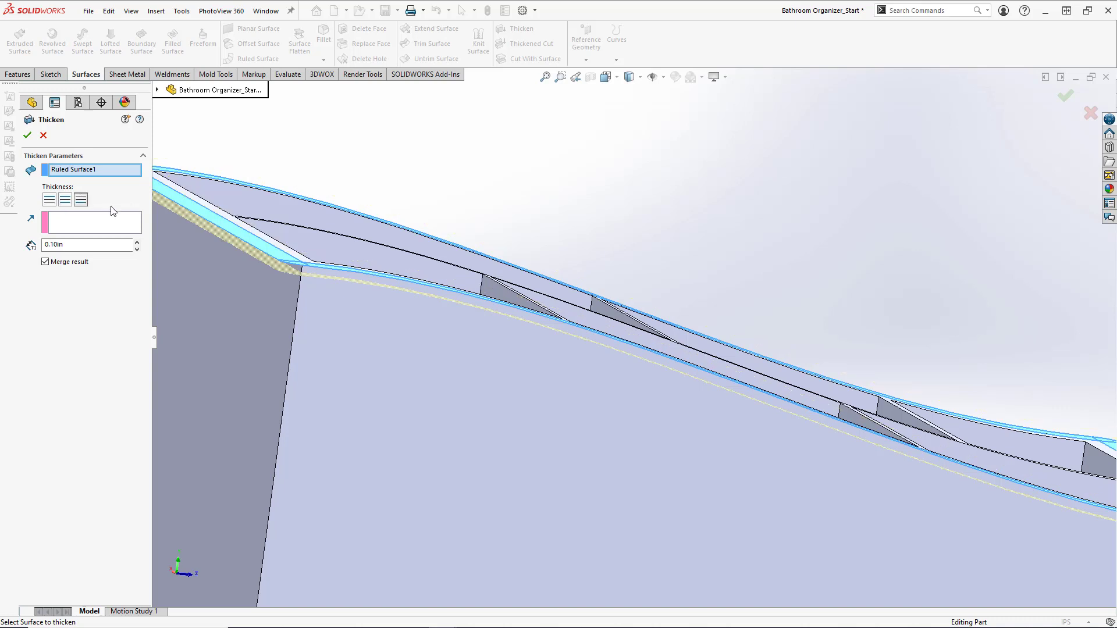
scroll(361, 288, up, 5)
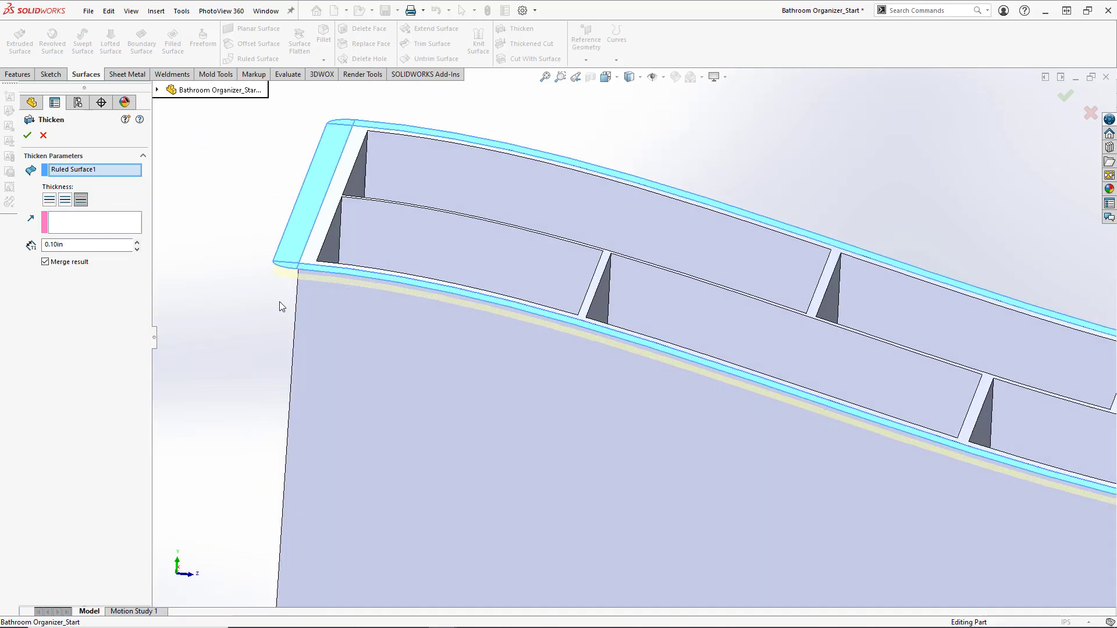
drag(65, 245, 31, 257)
text(.1875)
key(Return)
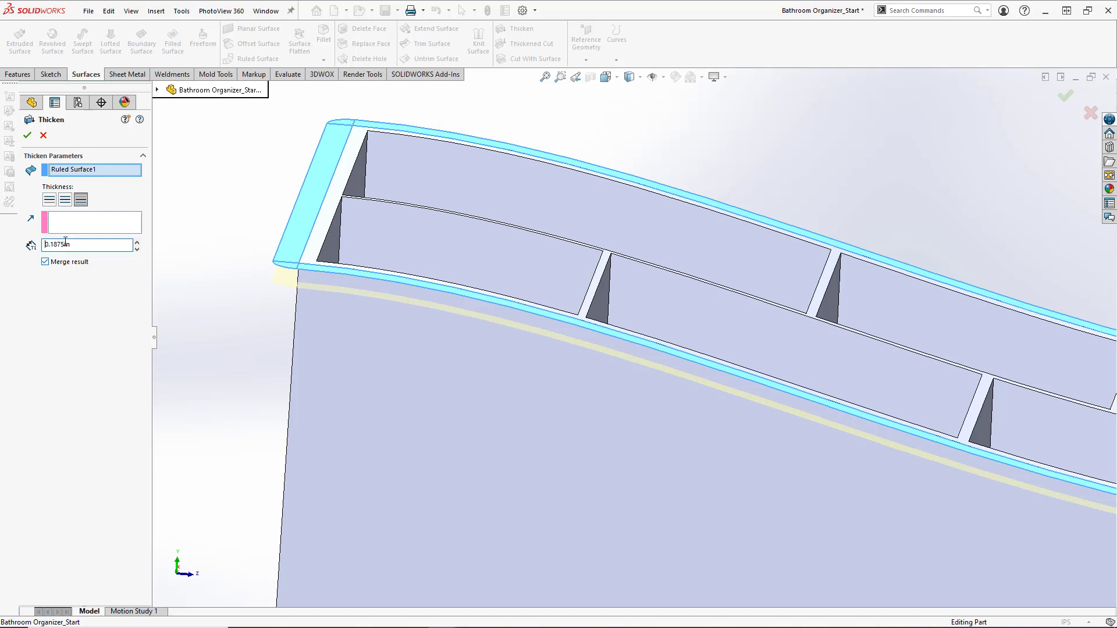
Step: Apply Thicken1 to merge the rim flange into a solid lip, then view the organizer isometrically
click(27, 137)
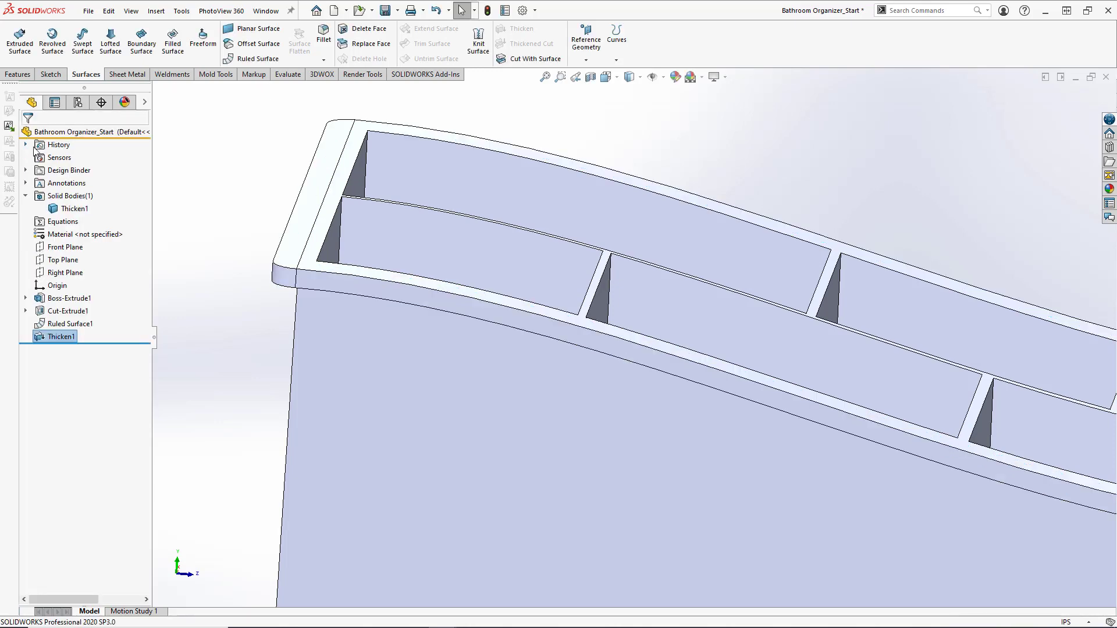
scroll(414, 314, up, 5)
middle_drag(414, 317, 501, 387)
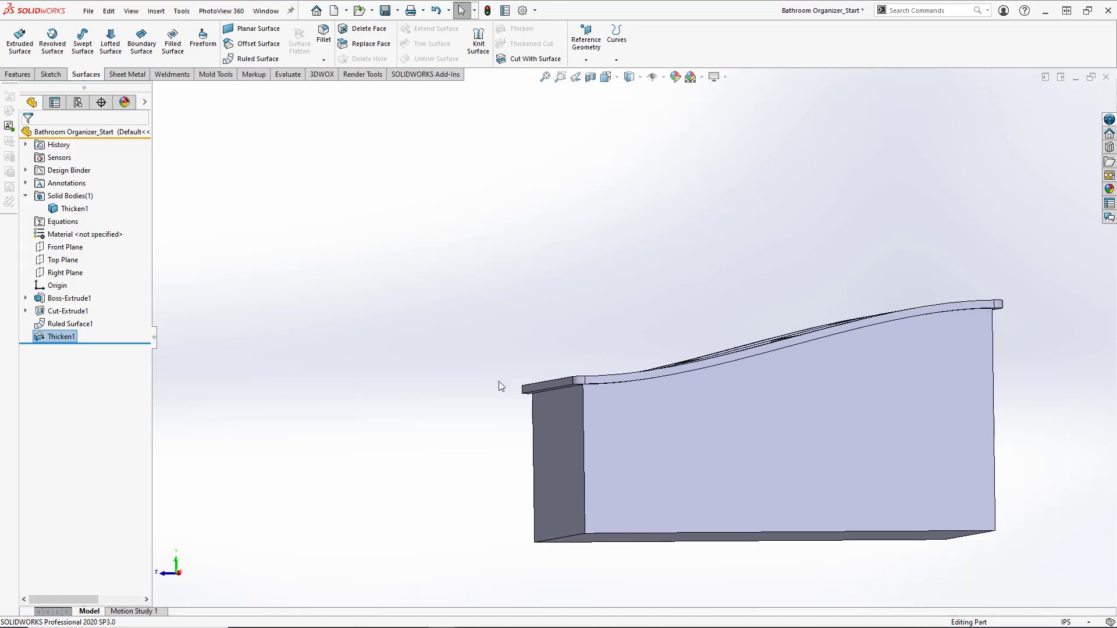
right_drag(507, 362, 462, 407)
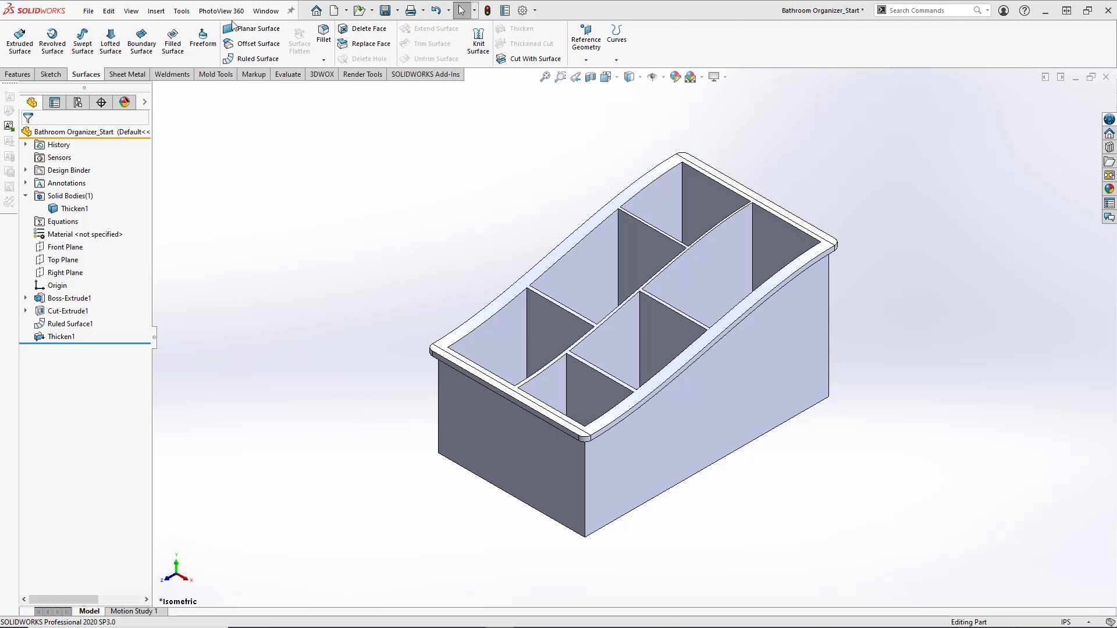
Step: Start a Draft using the organizer's bottom face as the neutral plane
click(215, 75)
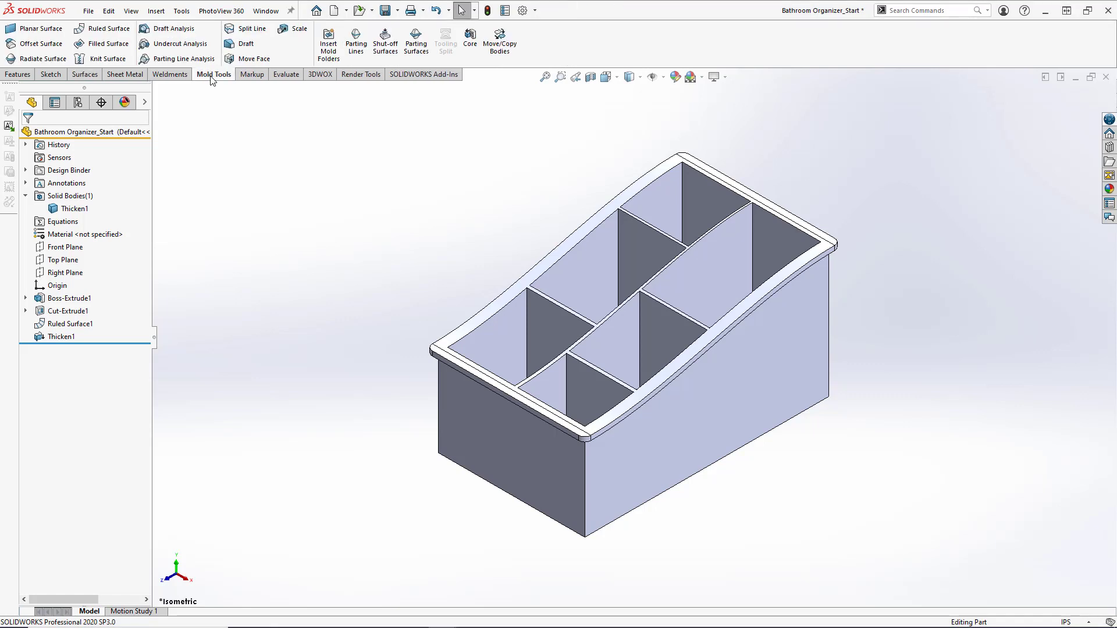
click(243, 47)
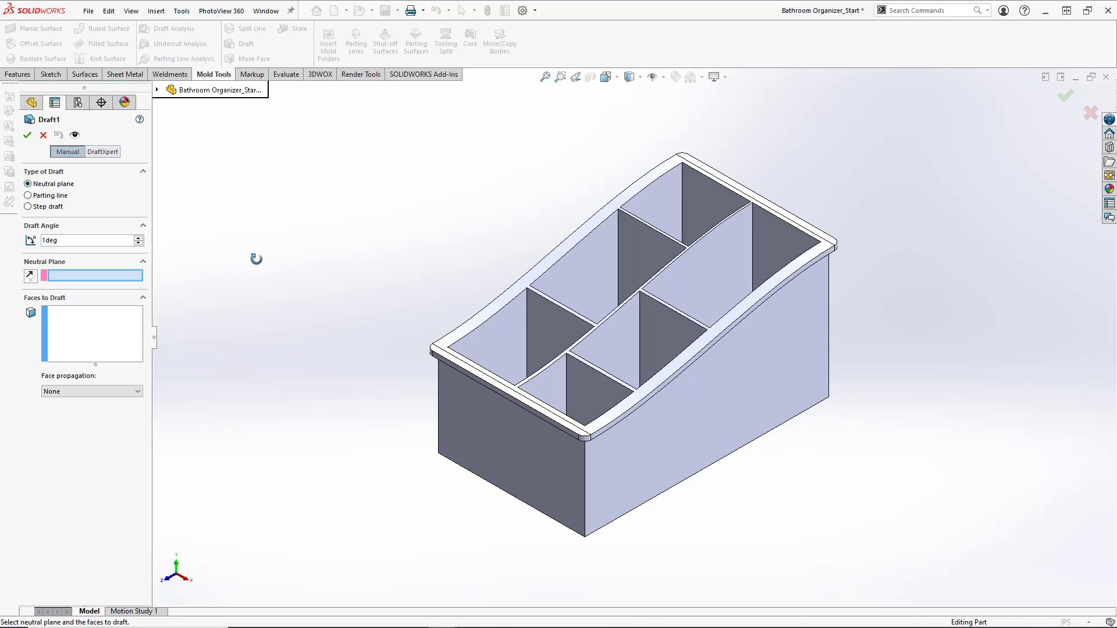
middle_drag(251, 254, 217, 90)
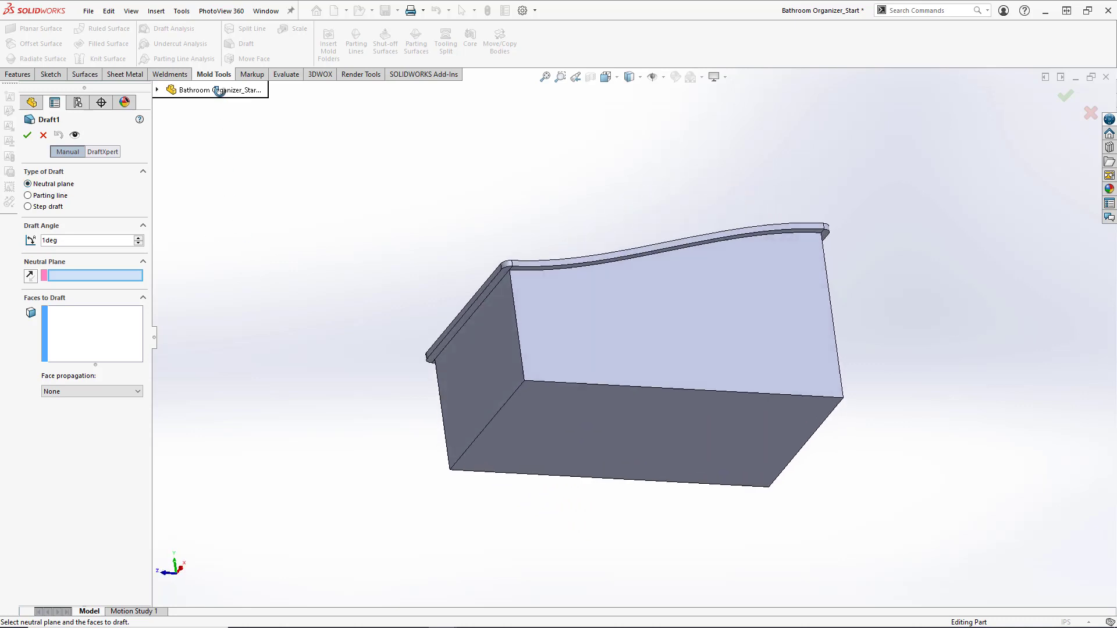
click(553, 414)
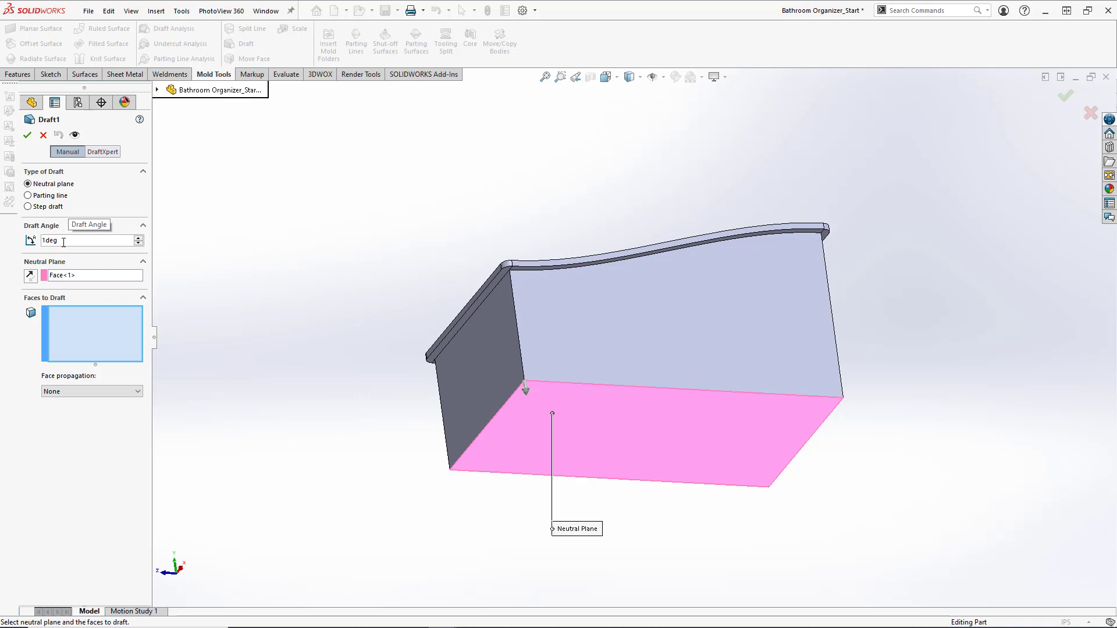
Step: Add the front, side and back outer walls, front corner and left/right rim strips to the drafted faces
middle_drag(260, 249, 424, 257)
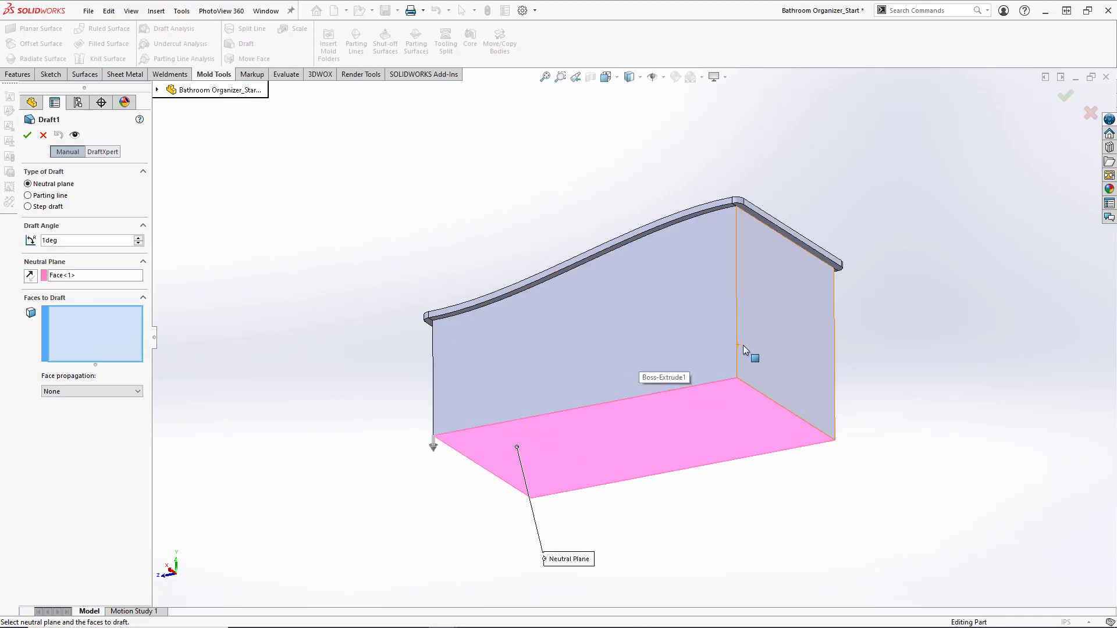
click(673, 321)
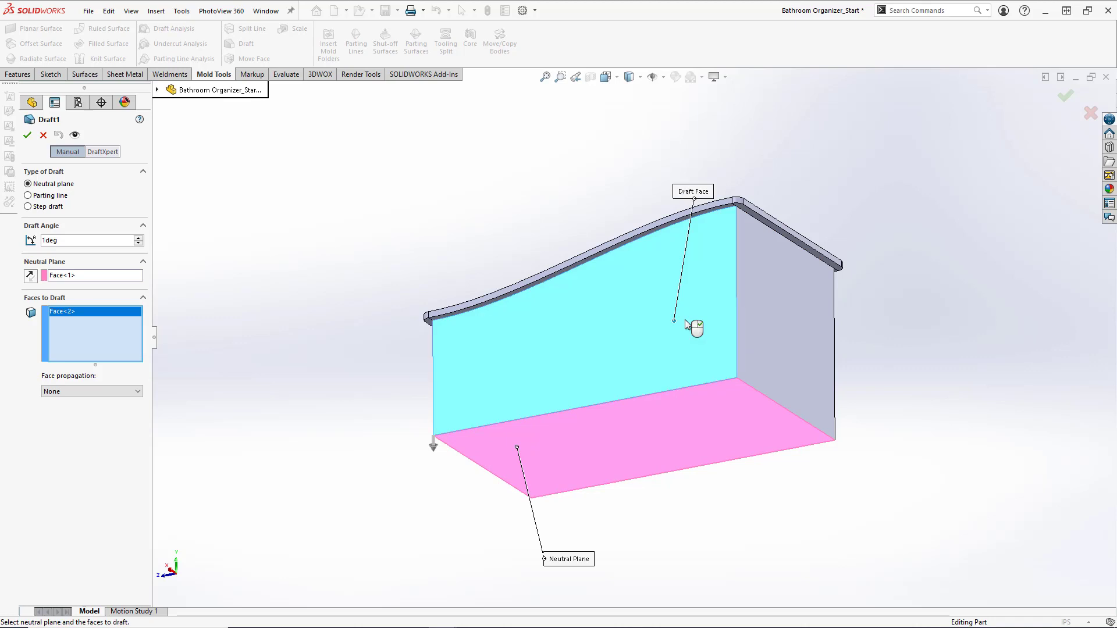
click(757, 323)
middle_drag(755, 322, 673, 389)
click(671, 378)
click(701, 379)
scroll(675, 349, down, 5)
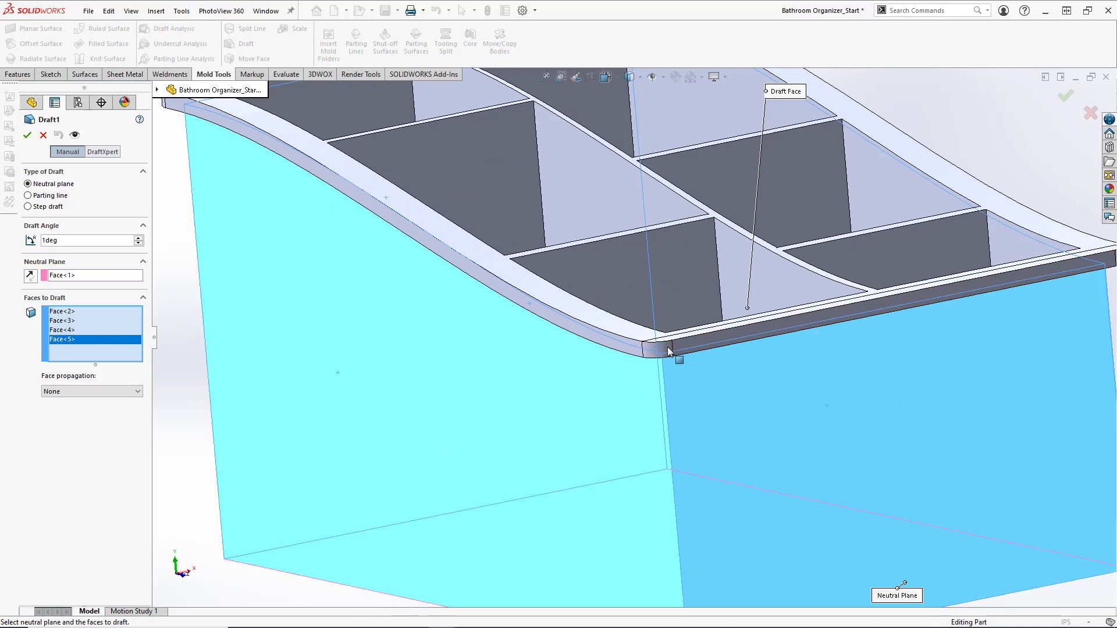
click(663, 349)
click(632, 349)
click(686, 347)
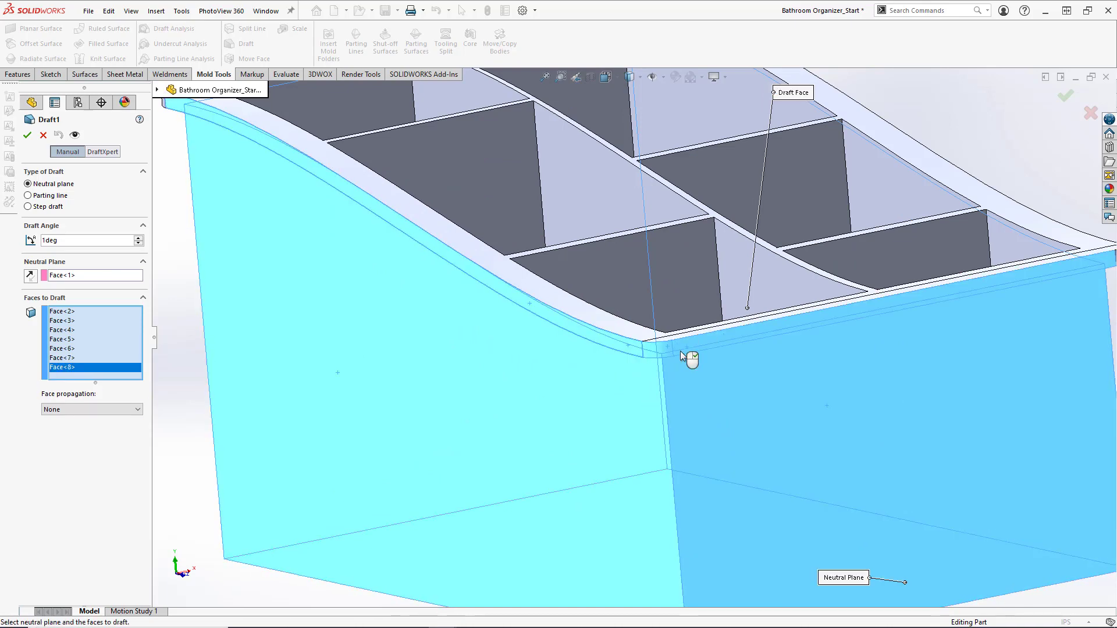
Step: Add the remaining rim corner, rim strip and outer faces, completing twelve faces at 1°
scroll(676, 353, up, 4)
middle_drag(511, 305, 644, 319)
scroll(599, 267, down, 6)
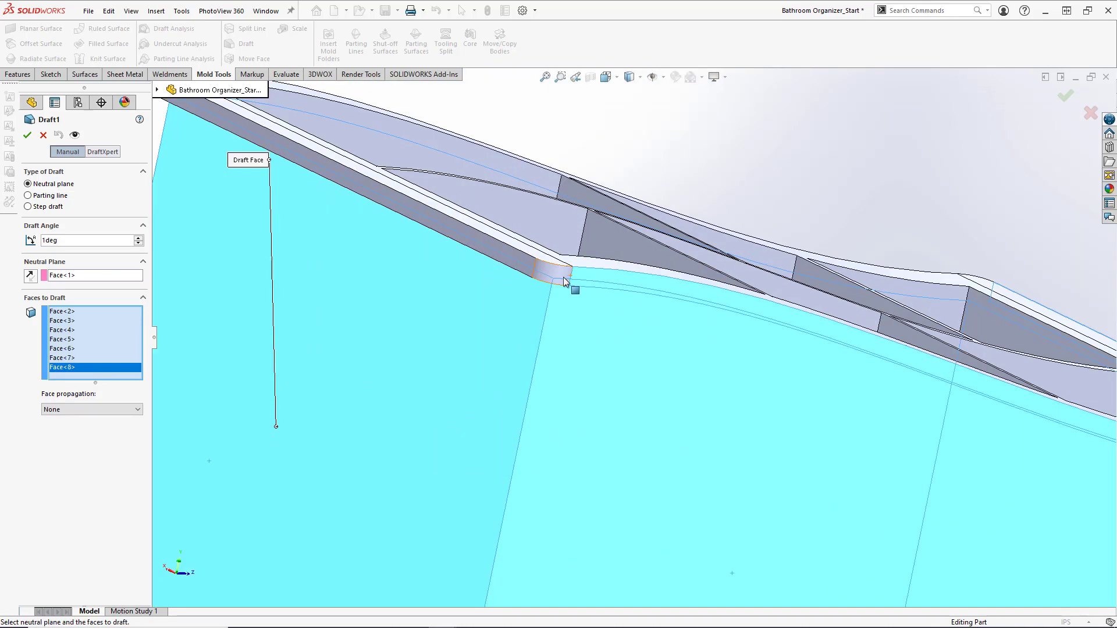
click(547, 280)
click(541, 276)
scroll(532, 271, up, 10)
middle_drag(533, 271, 733, 304)
scroll(733, 305, down, 5)
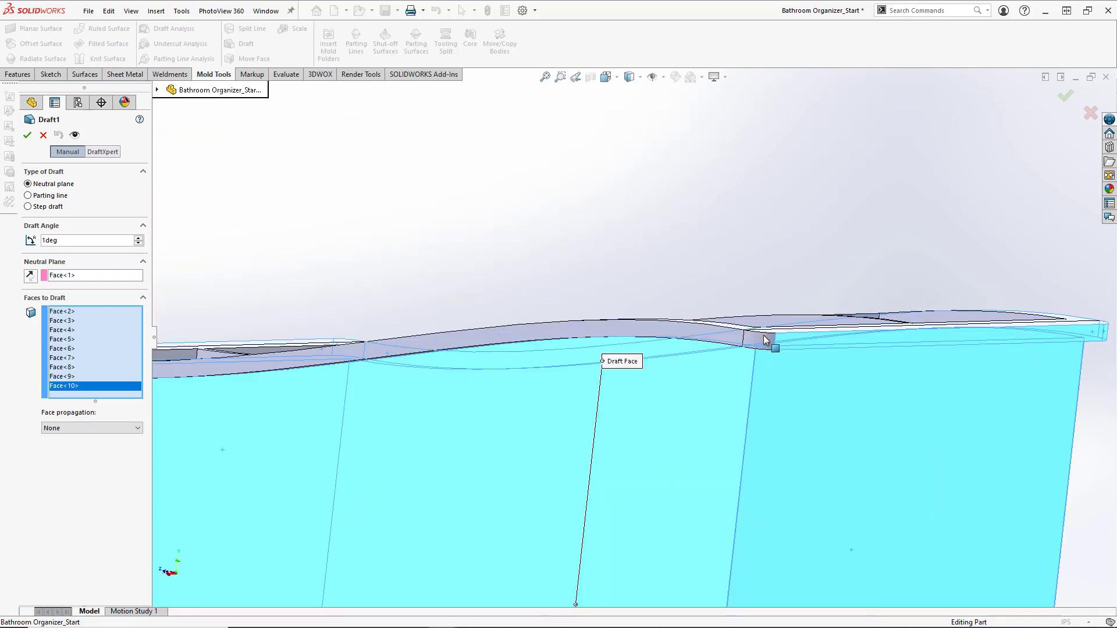
click(717, 338)
click(716, 340)
scroll(698, 349, up, 8)
middle_drag(698, 349, 505, 384)
click(638, 412)
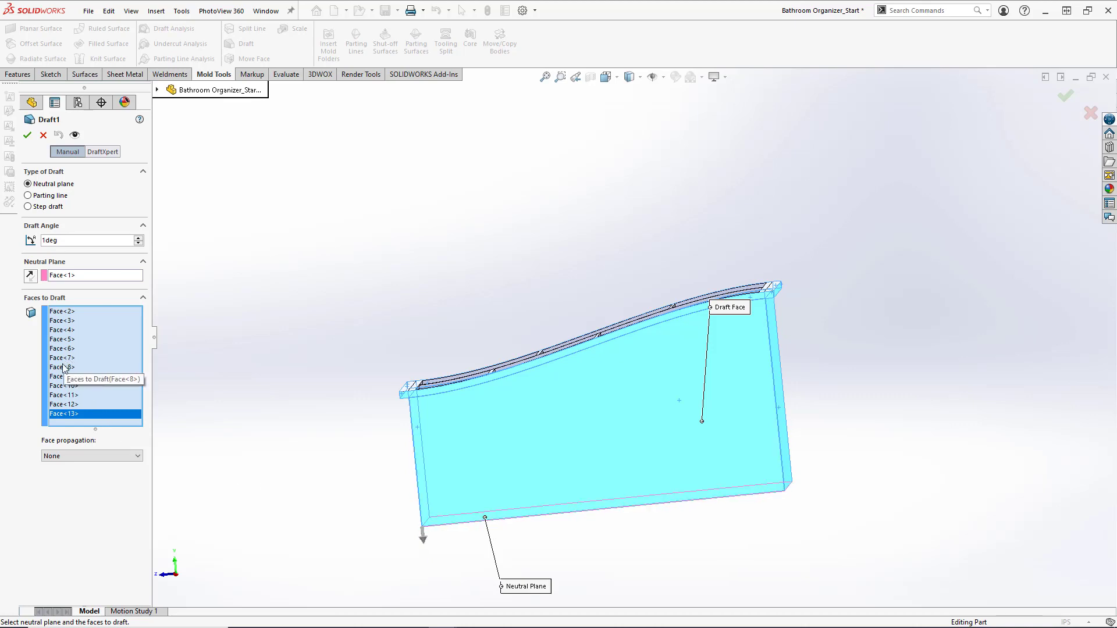
Step: Accept Draft1 at 1°, return to isometric view, and select the unassigned Material entry
click(27, 141)
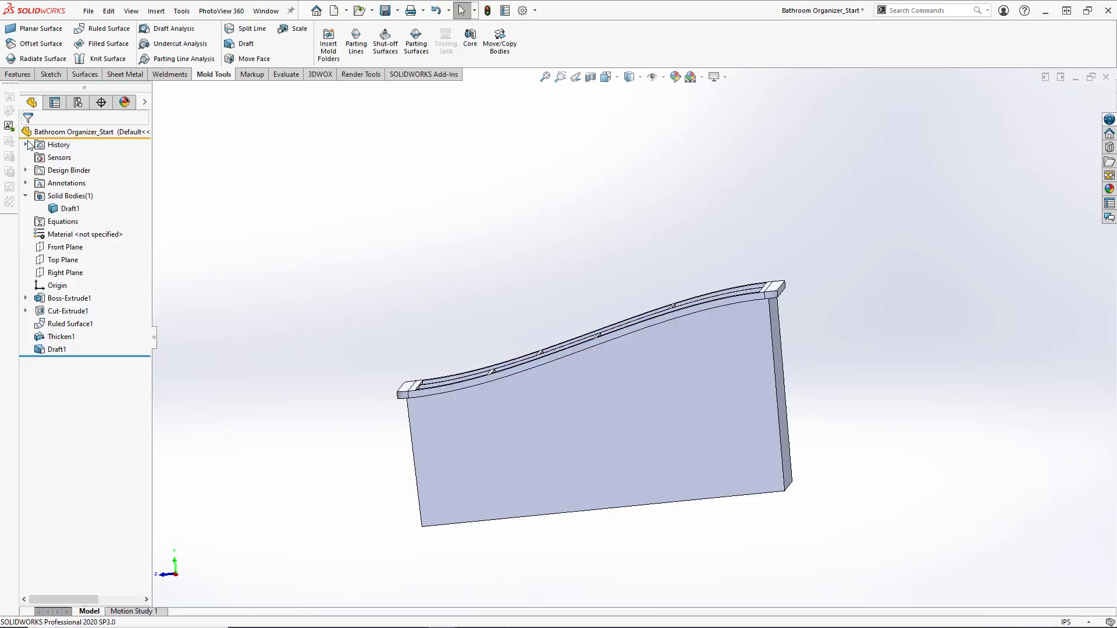
scroll(417, 471, down, 3)
middle_drag(482, 456, 690, 378)
key(ctrl+7)
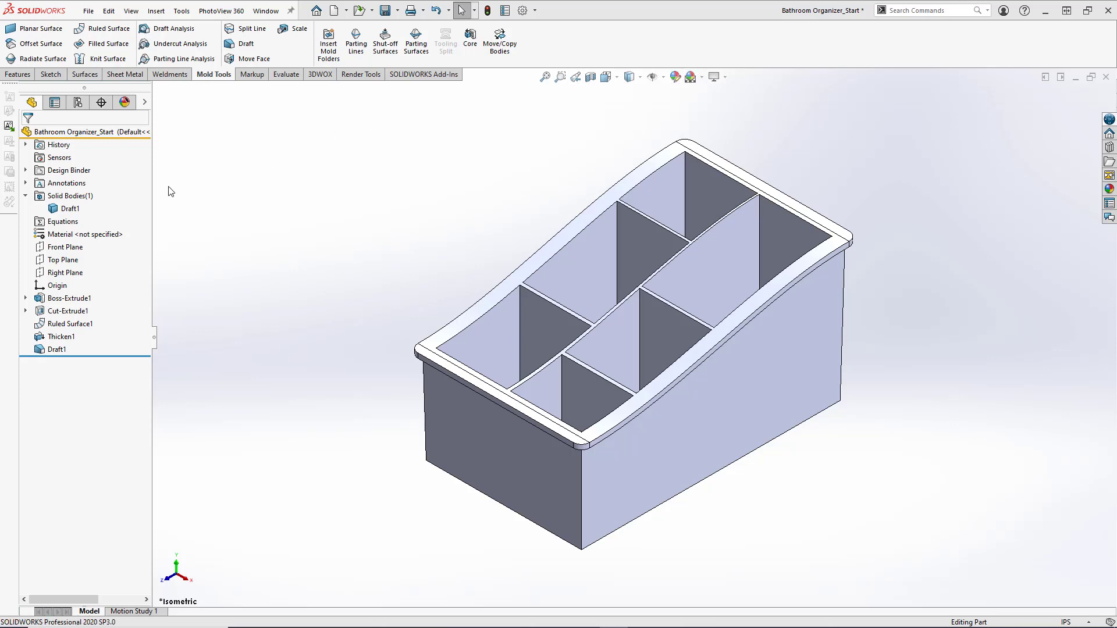
click(81, 235)
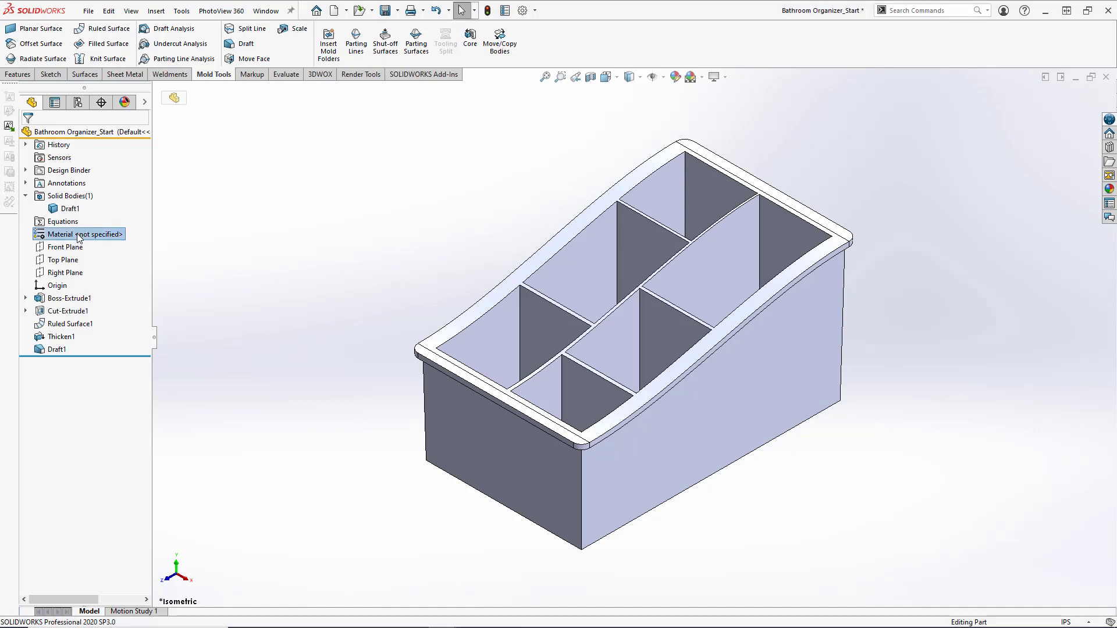
Step: Assign ABS from the Plastics category as the part's material
right_click(80, 238)
click(115, 242)
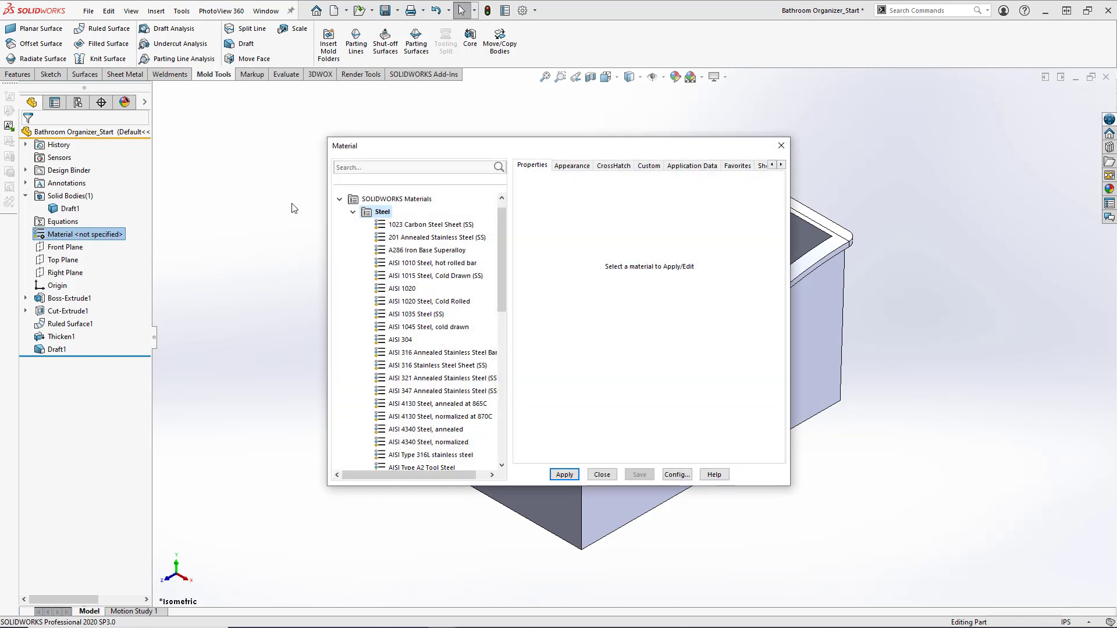
click(353, 212)
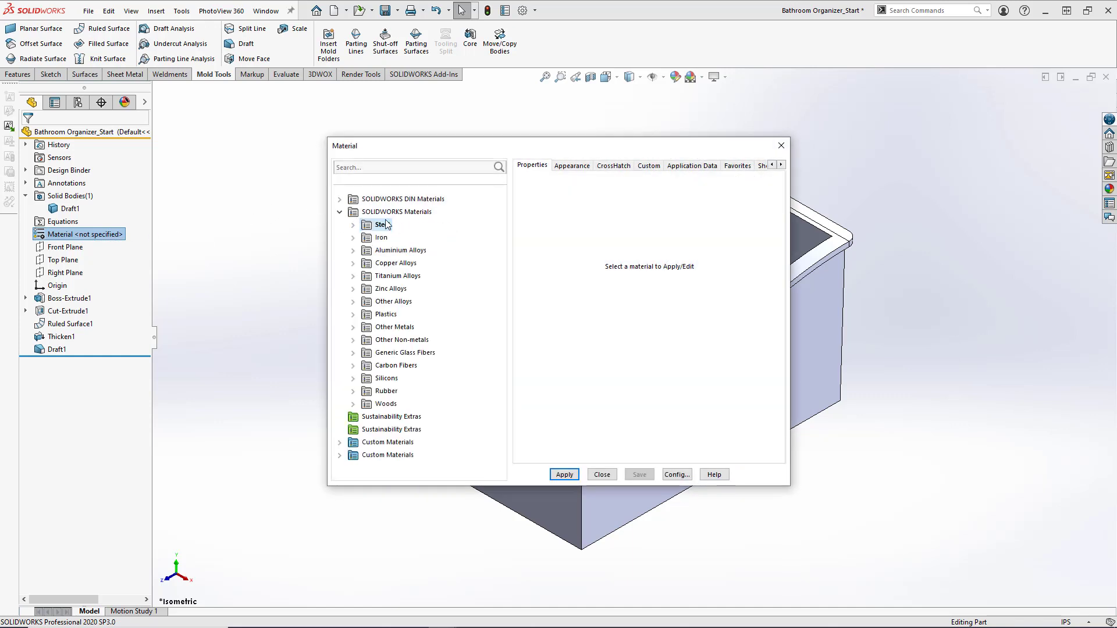
click(353, 315)
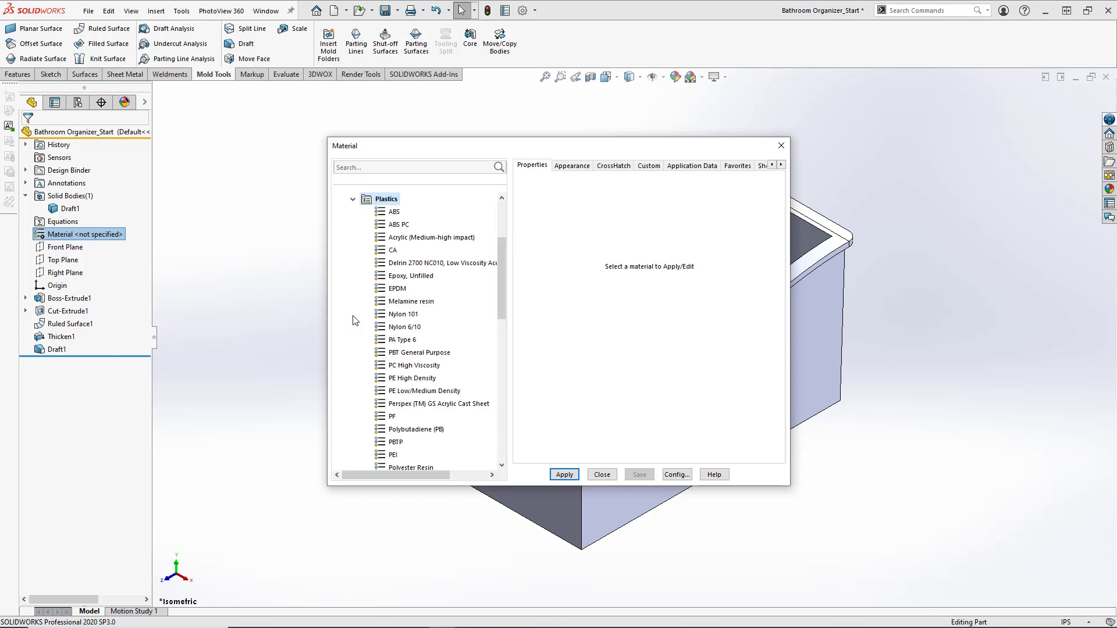
click(389, 213)
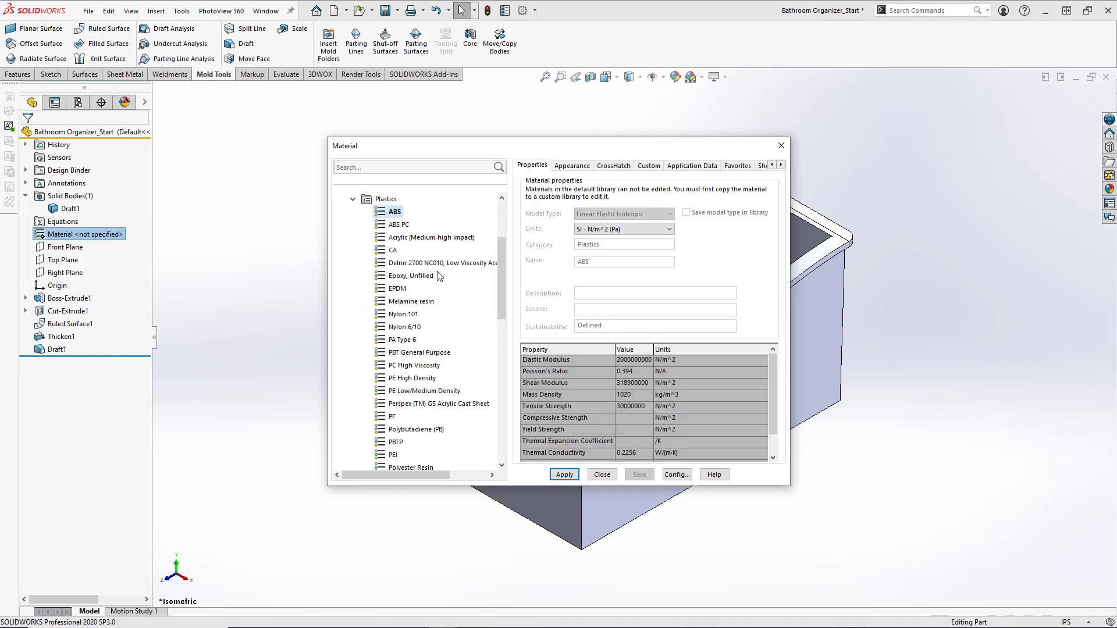
click(564, 475)
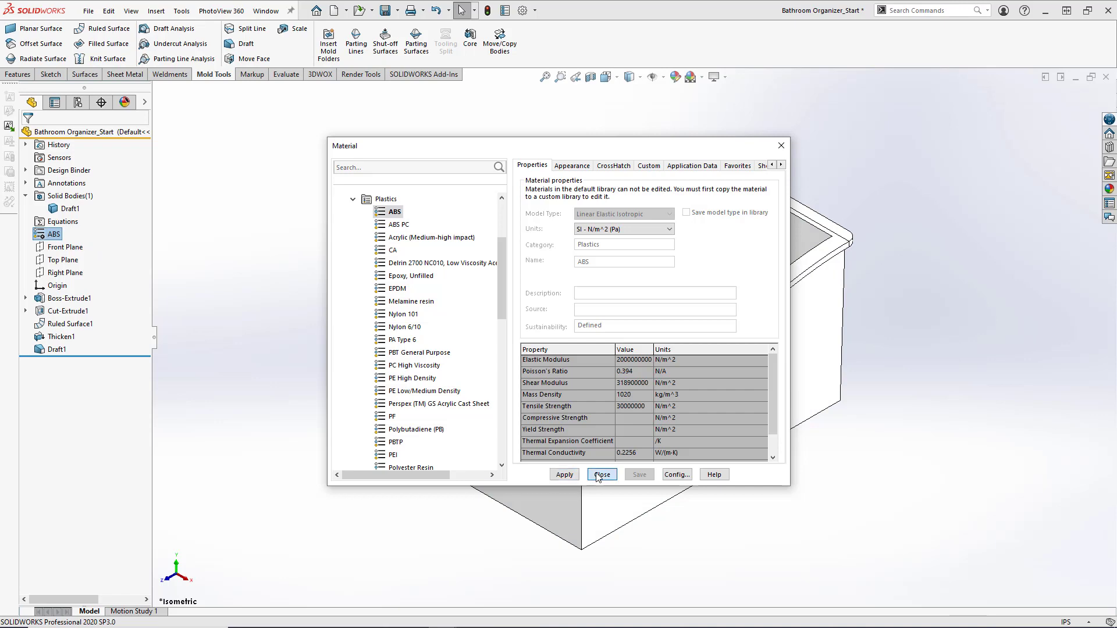
click(602, 475)
middle_drag(489, 374, 589, 305)
key(ctrl+7)
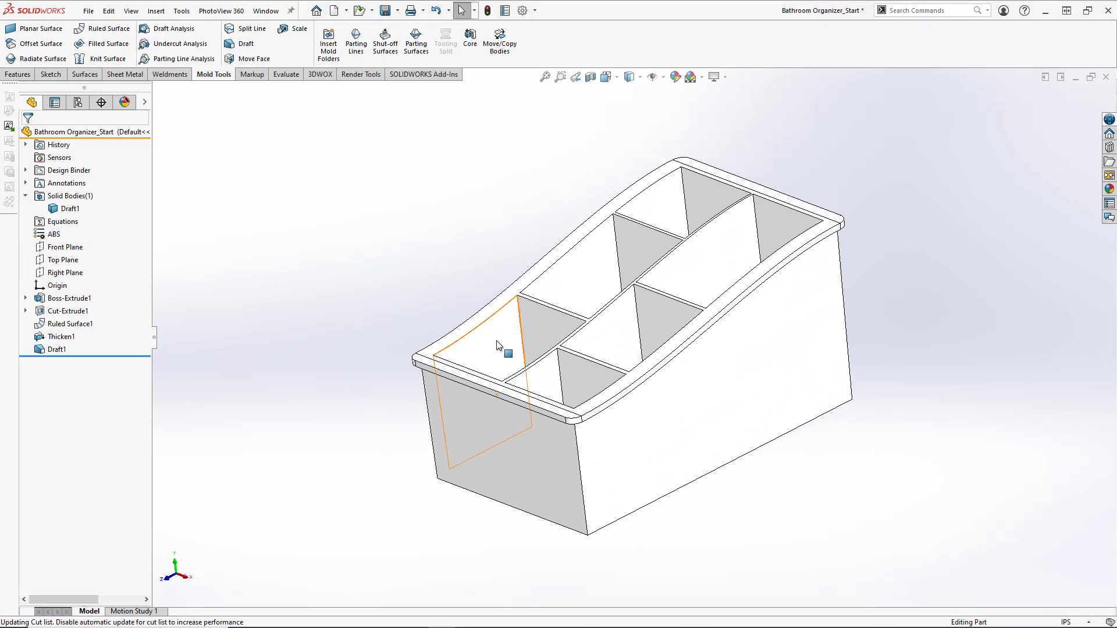
Step: Apply beige high gloss plastic from Appearances > Plastic > High Gloss to the organizer
click(1109, 189)
click(804, 113)
click(817, 126)
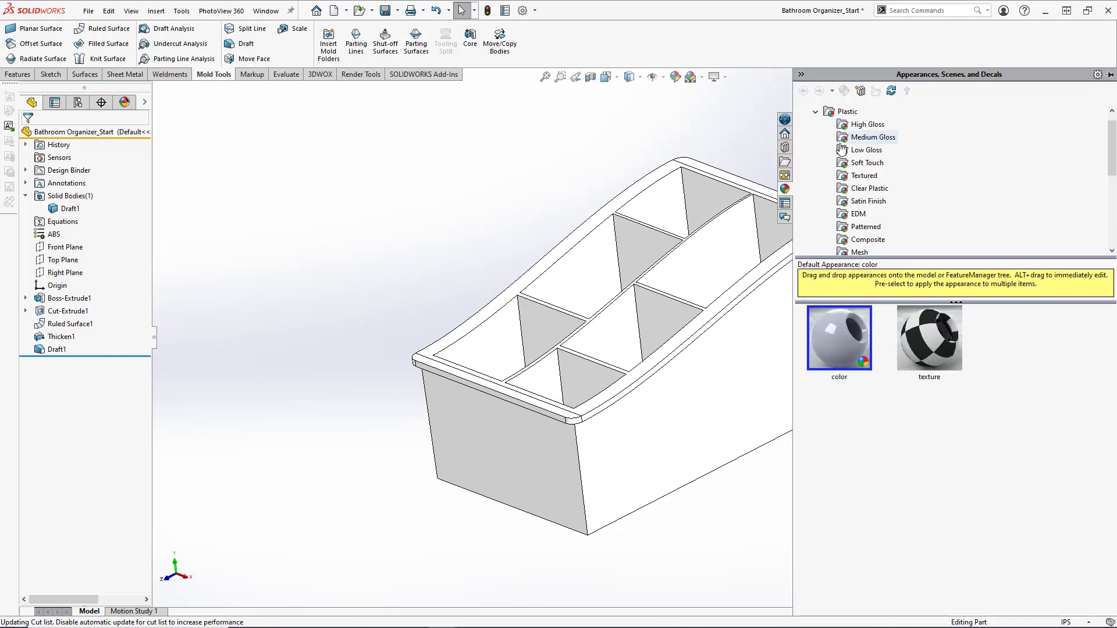
click(863, 126)
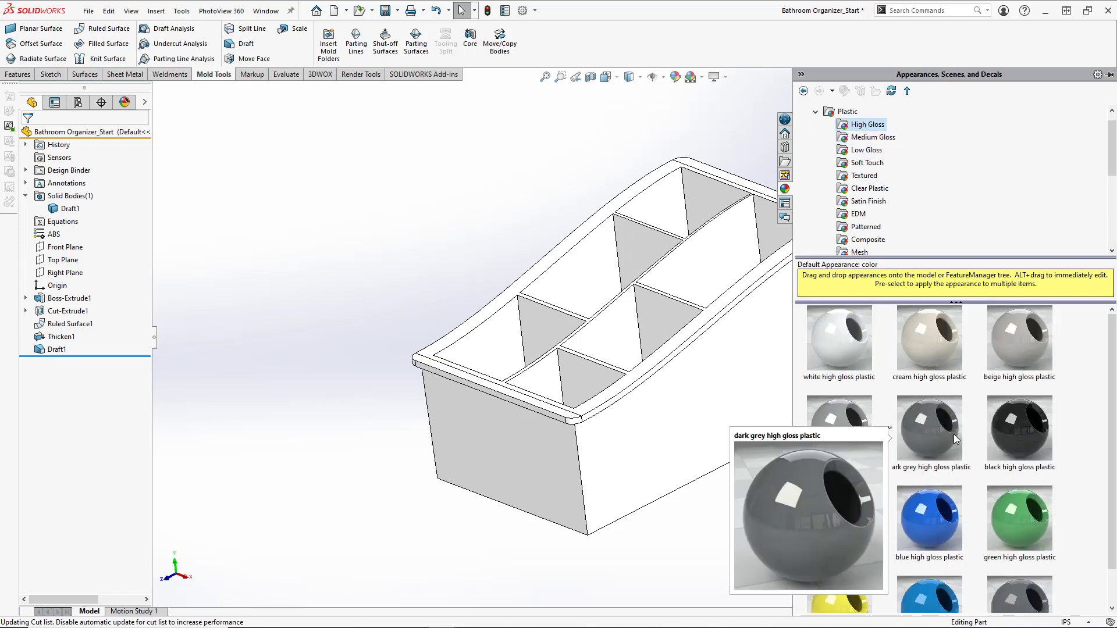
scroll(954, 434, down, 1)
scroll(949, 436, up, 1)
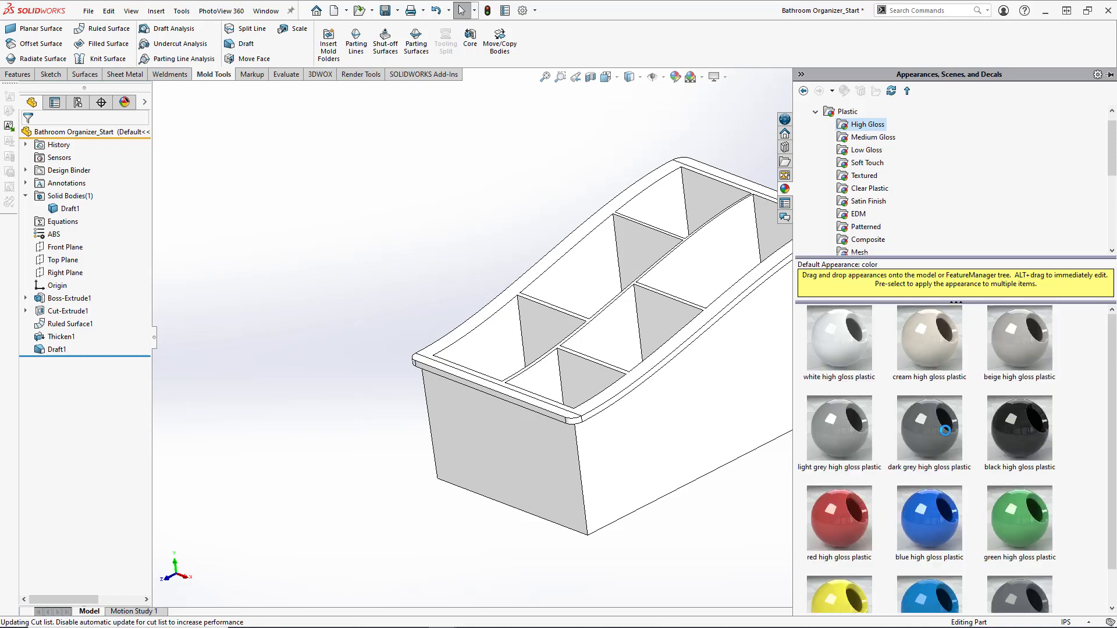
mouse_move(944, 430)
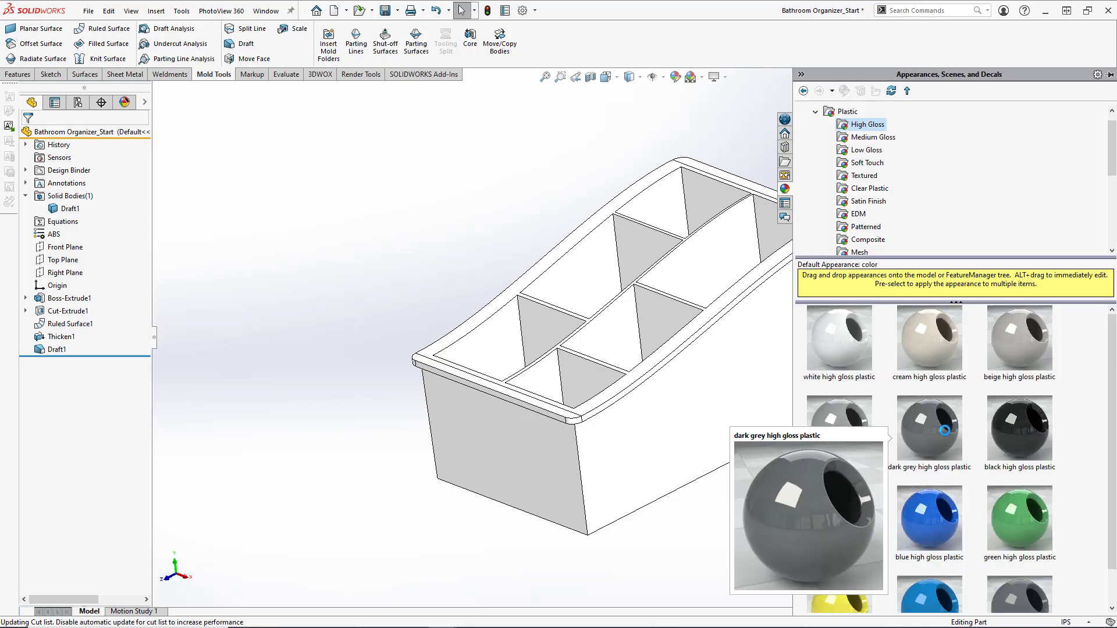
double_click(1024, 346)
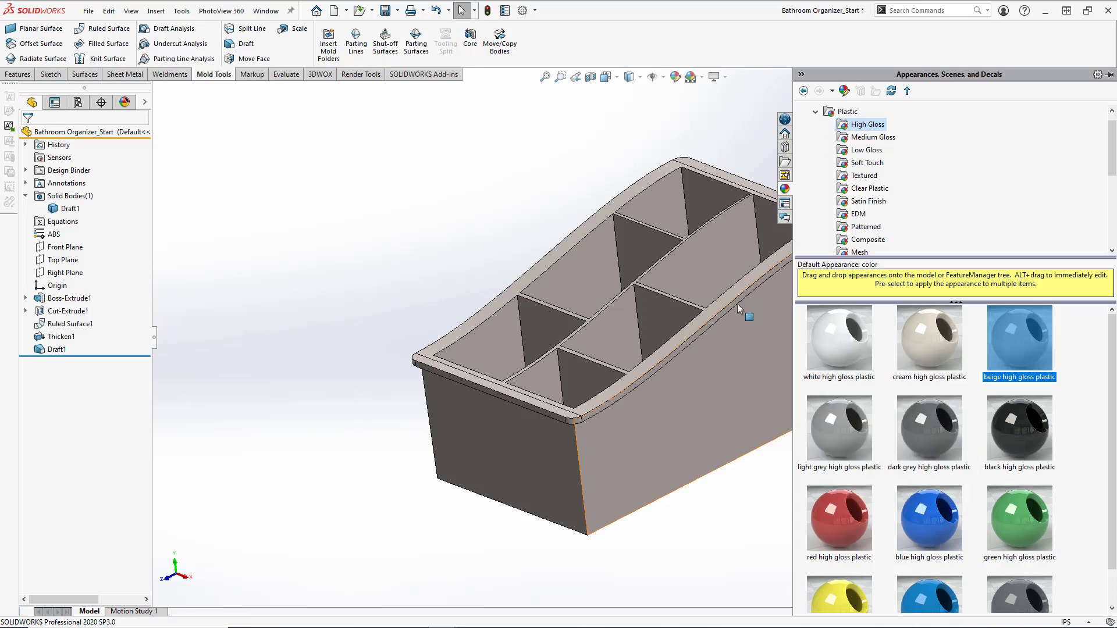
mouse_move(464, 262)
middle_down()
mouse_move(471, 252)
mouse_move(409, 277)
mouse_move(524, 215)
mouse_move(473, 257)
middle_up()
key(ctrl+7)
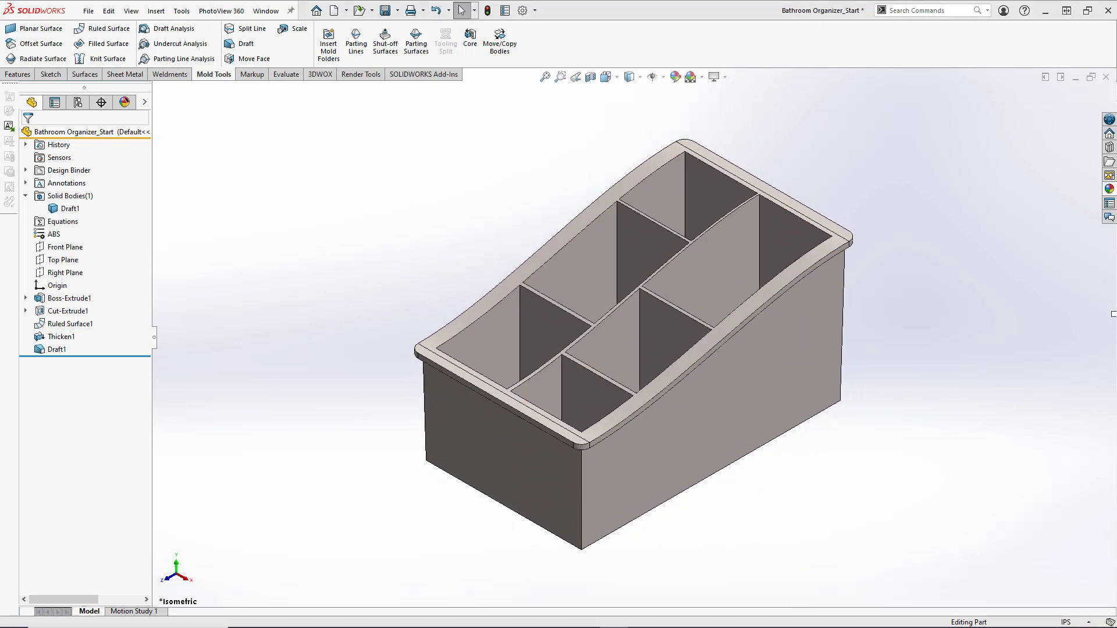